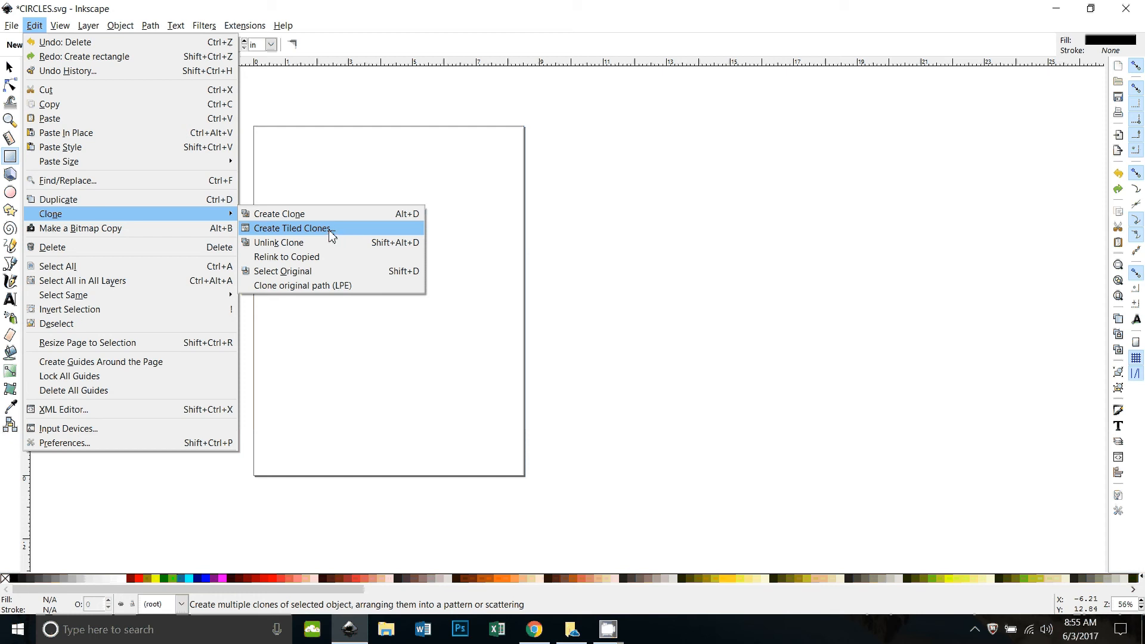
# Dismiss the clone options, zoom in on the page and delete the leftover object
pyautogui.click(666, 239)
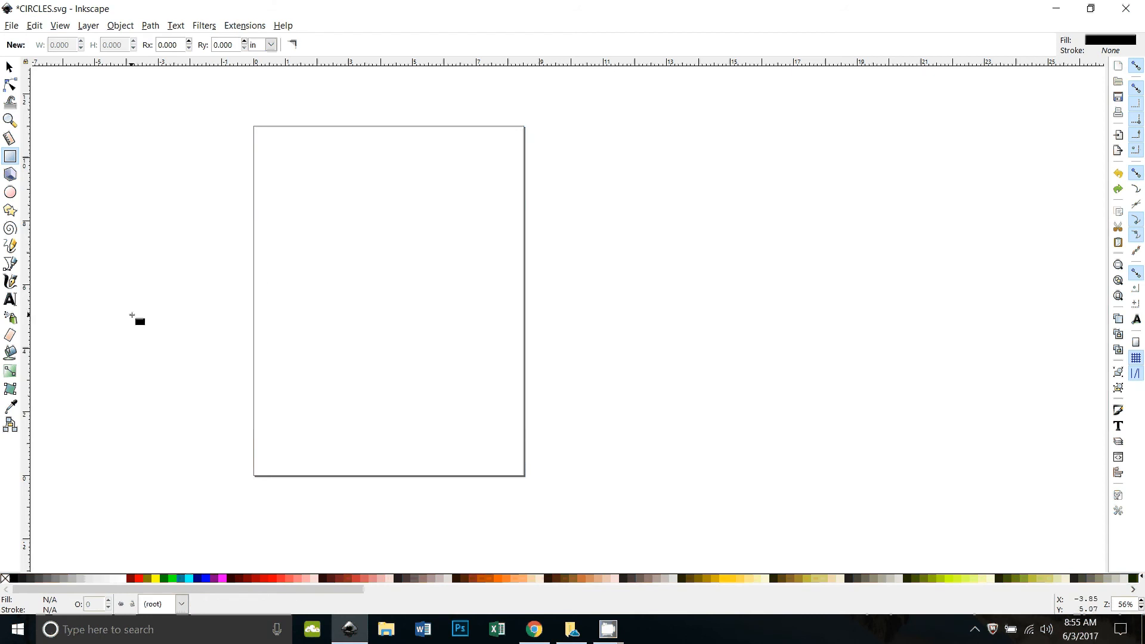
pyautogui.scroll(1, 163, 370)
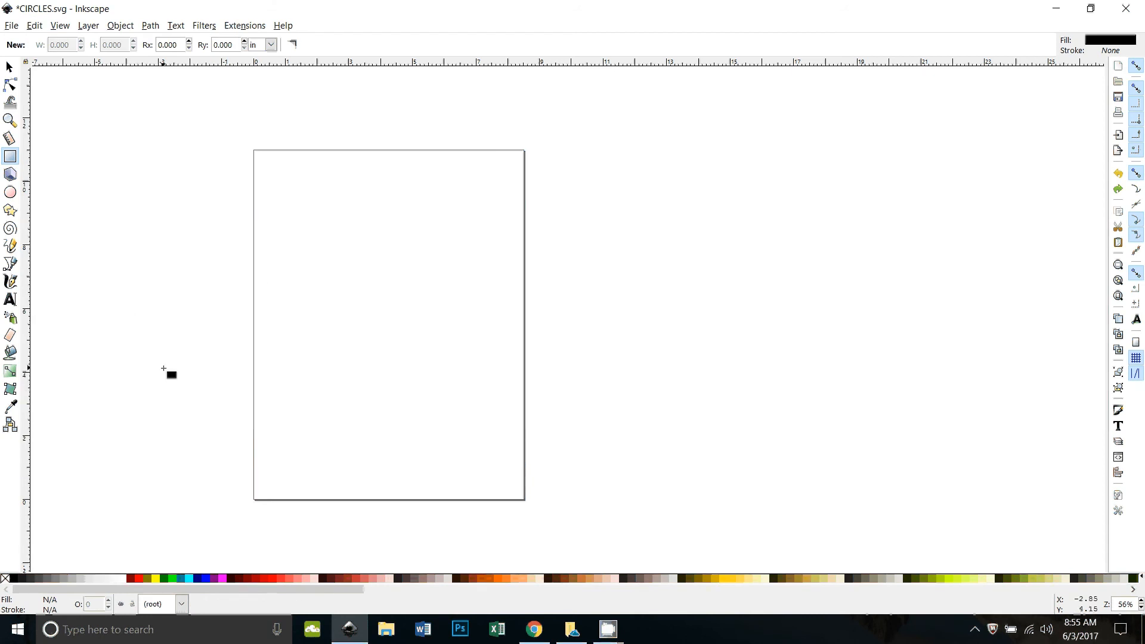
pyautogui.scroll(-1, 164, 370)
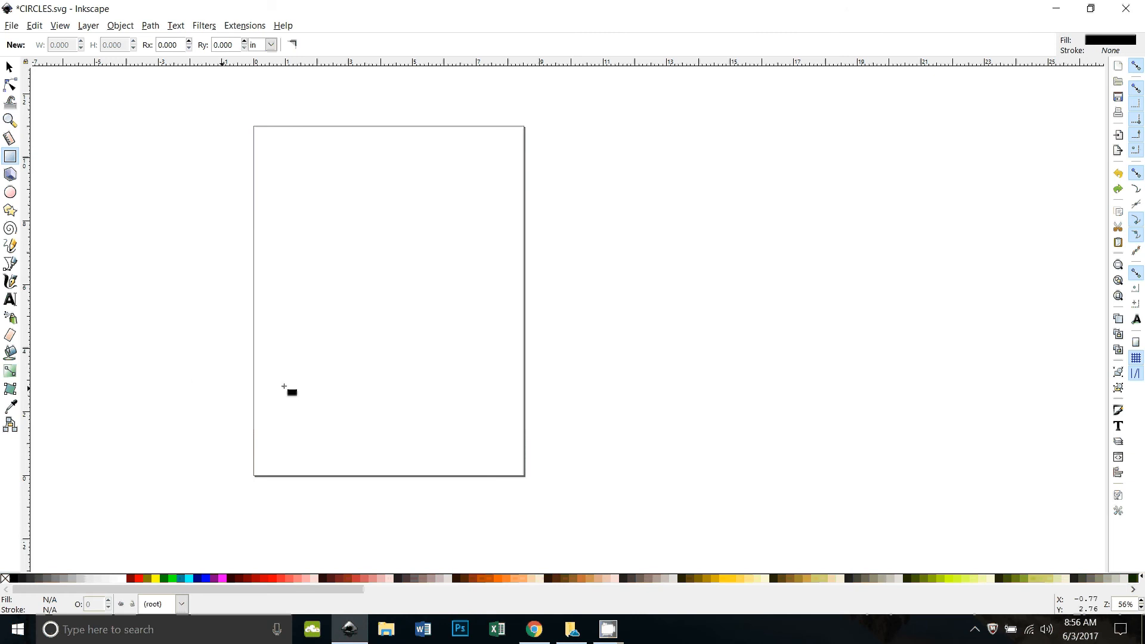
pyautogui.press('+')
pyautogui.scroll(2, 211, 324)
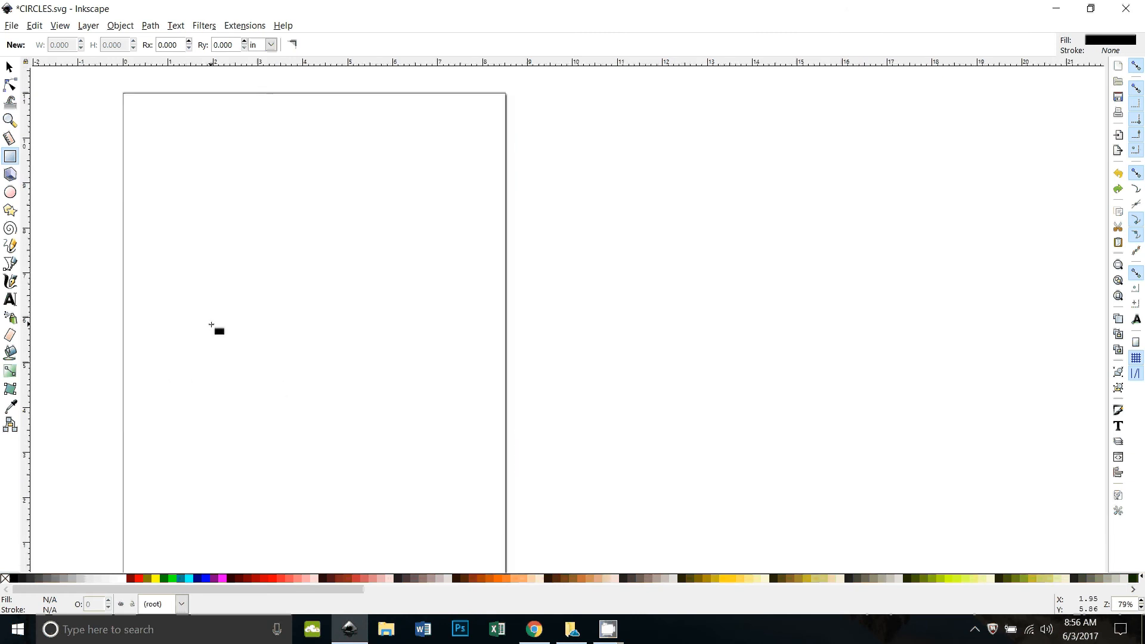
pyautogui.press('Delete')
pyautogui.moveTo(211, 325); pyautogui.dragTo(416, 327)
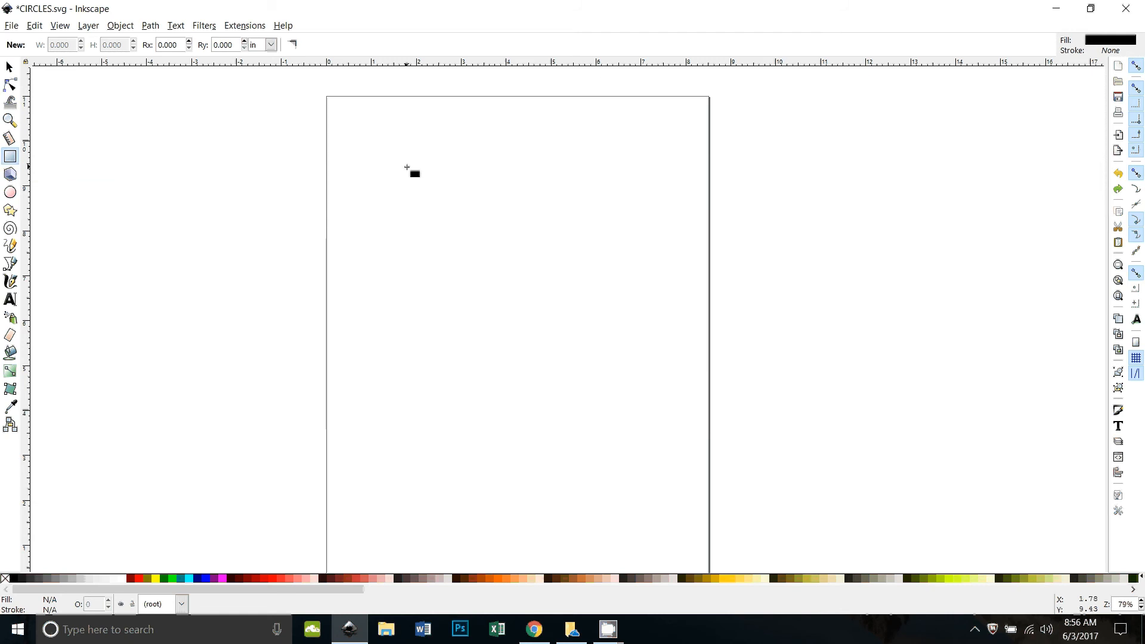
# Draw a black square near the page's top-left and place a copy beside it
pyautogui.moveTo(358, 130); pyautogui.dragTo(399, 167)
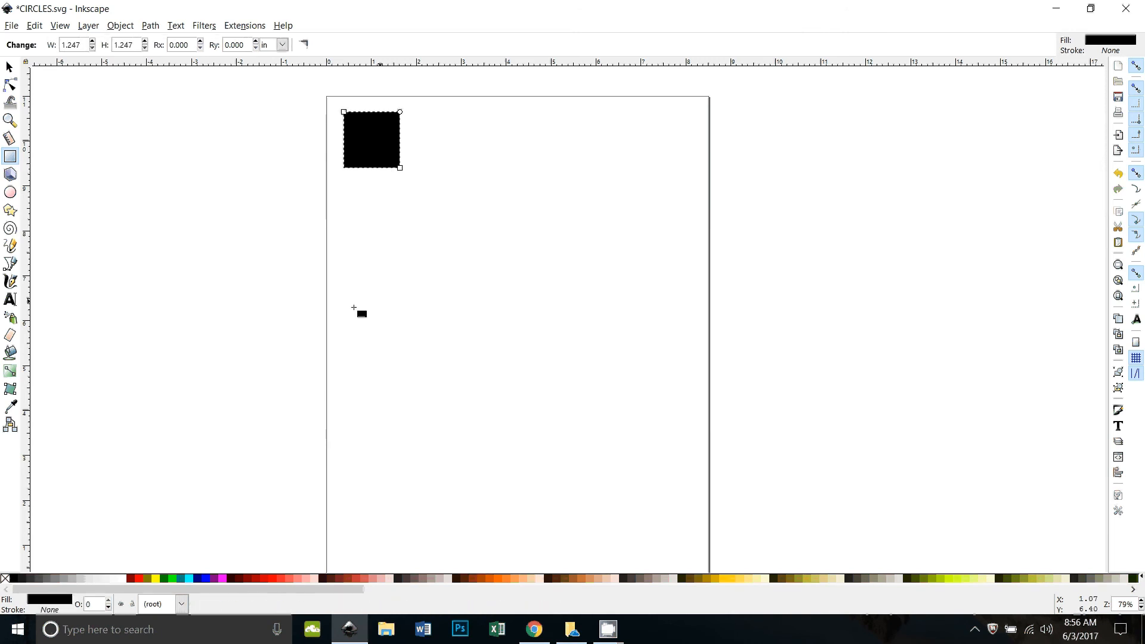
pyautogui.click(9, 67)
pyautogui.moveTo(368, 143); pyautogui.dragTo(374, 199)
# Complete the 2×2 block and fill the squares yellow, green, navy blue and purple
pyautogui.click(427, 303)
pyautogui.click(383, 146)
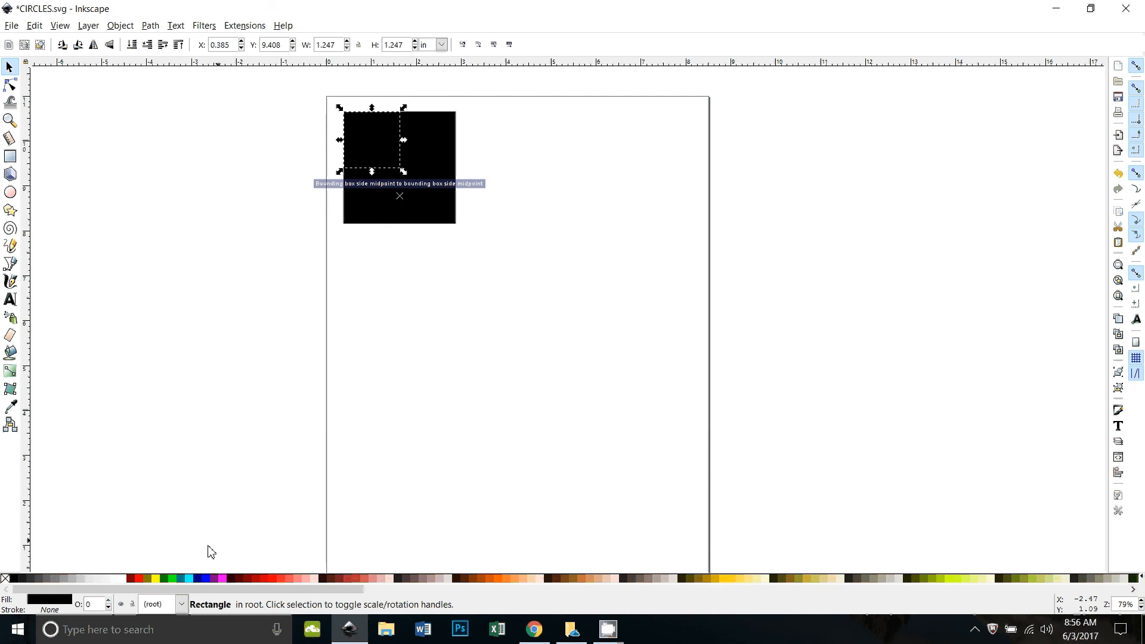
pyautogui.click(162, 583)
pyautogui.click(442, 149)
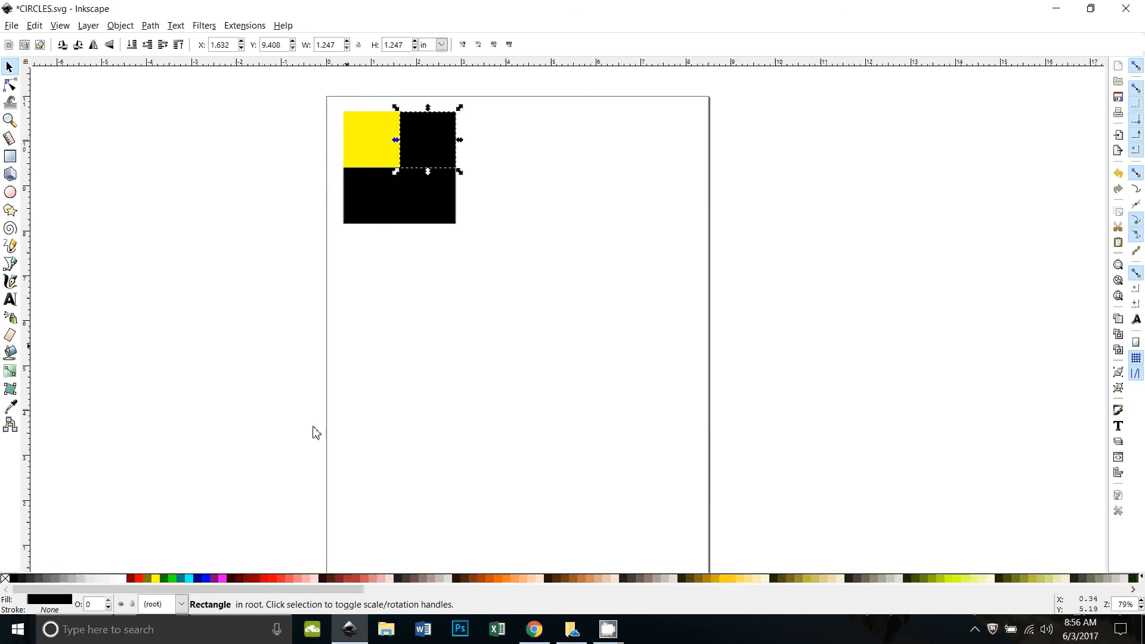
pyautogui.click(170, 578)
pyautogui.click(439, 206)
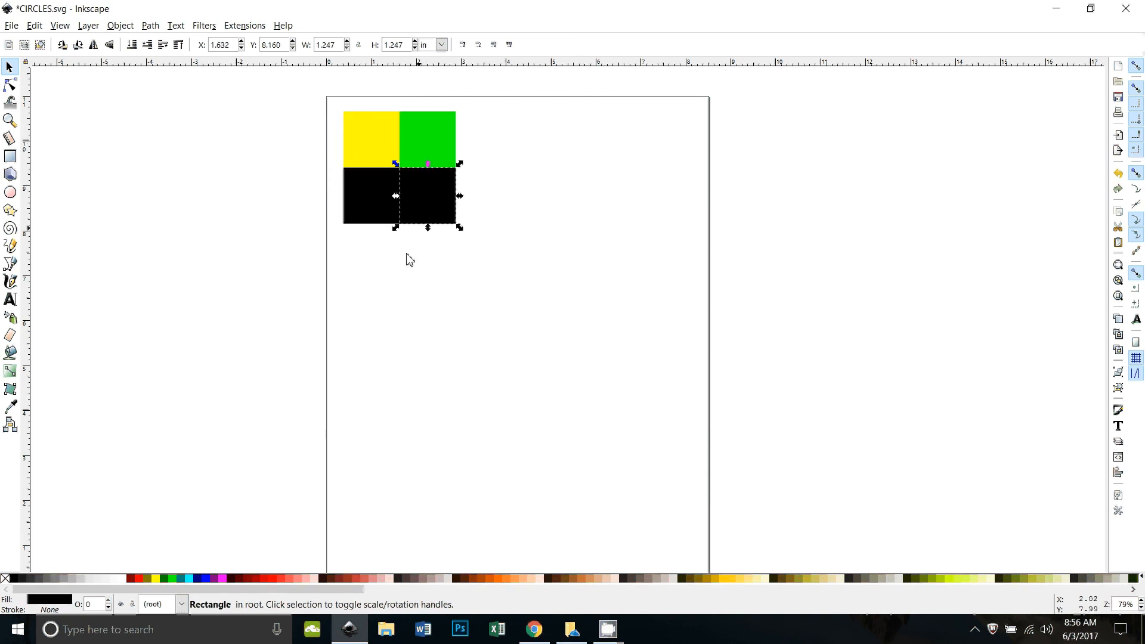
pyautogui.click(197, 578)
pyautogui.click(367, 206)
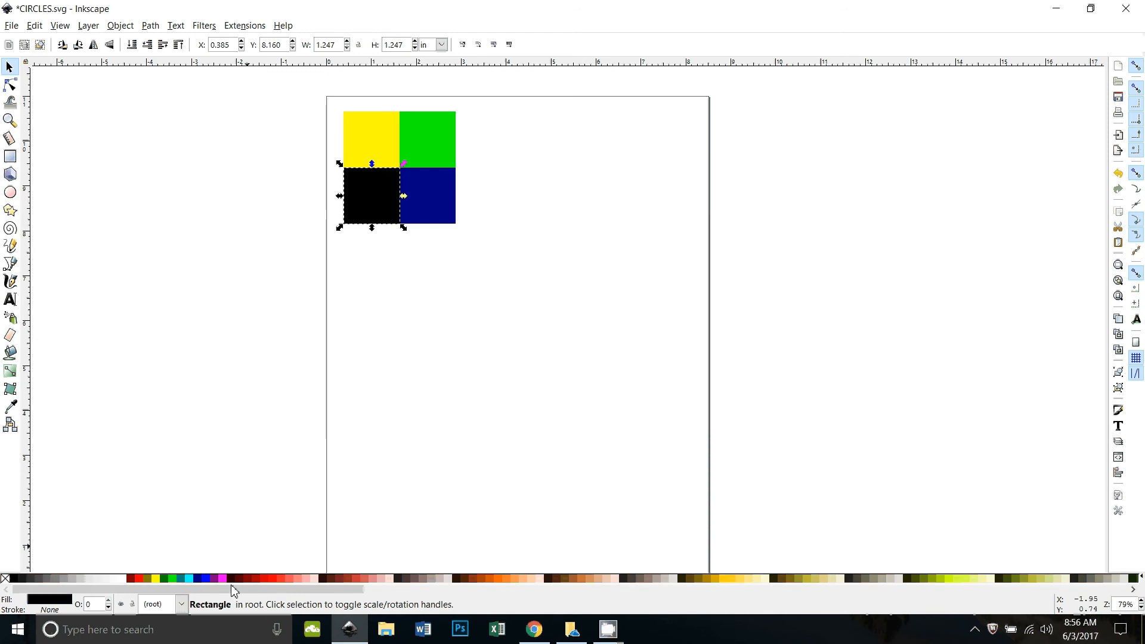
pyautogui.click(220, 578)
# Rubber-band select all four coloured squares together
pyautogui.press('Escape')
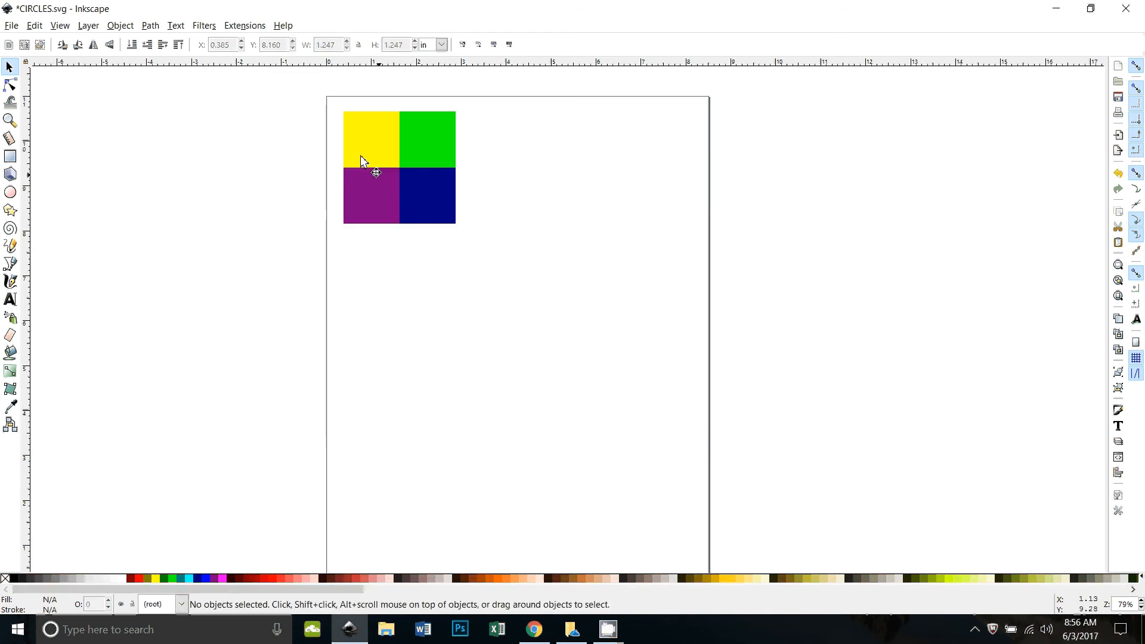
pyautogui.moveTo(334, 100); pyautogui.dragTo(484, 277)
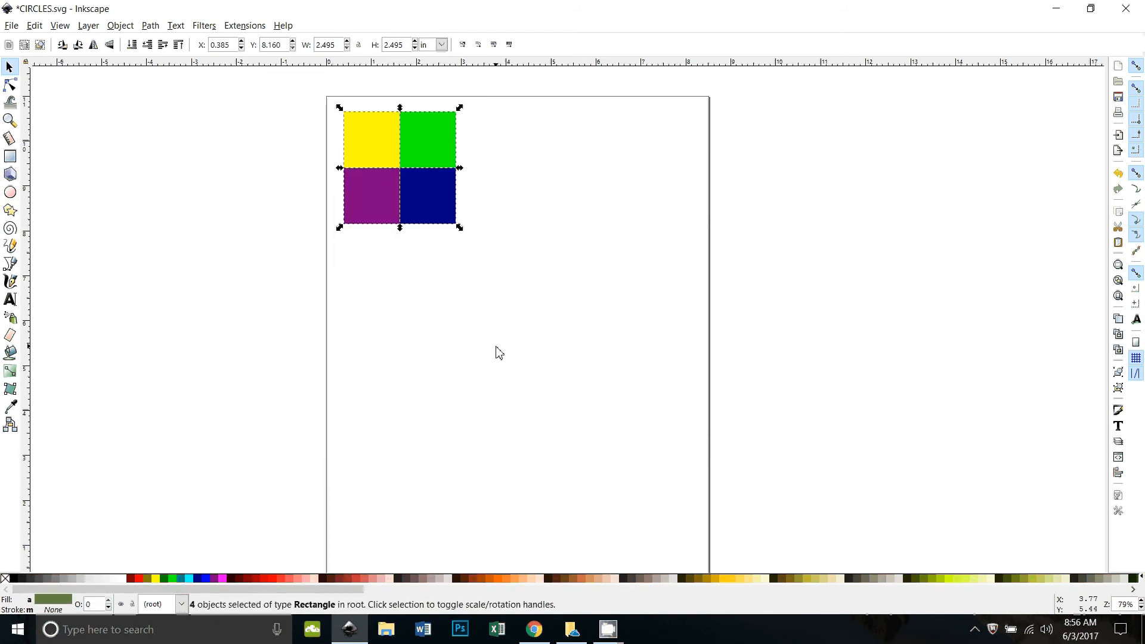
pyautogui.click(121, 27)
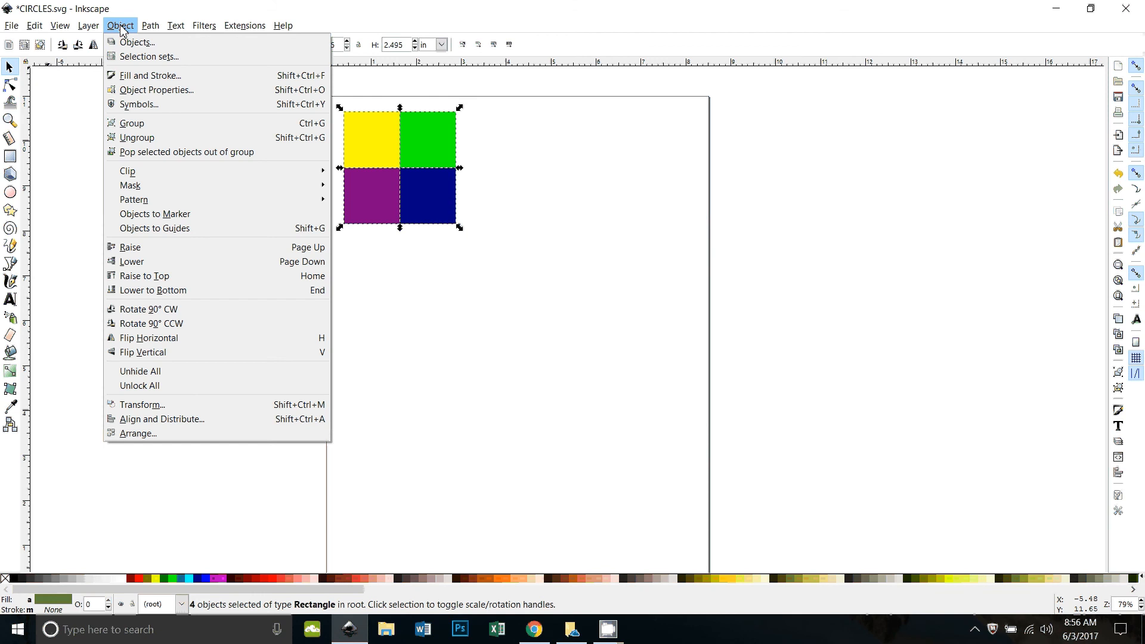
# Rotate the four-square block by 45° with the Transform dialog's Rotate tab, then deselect
pyautogui.click(160, 406)
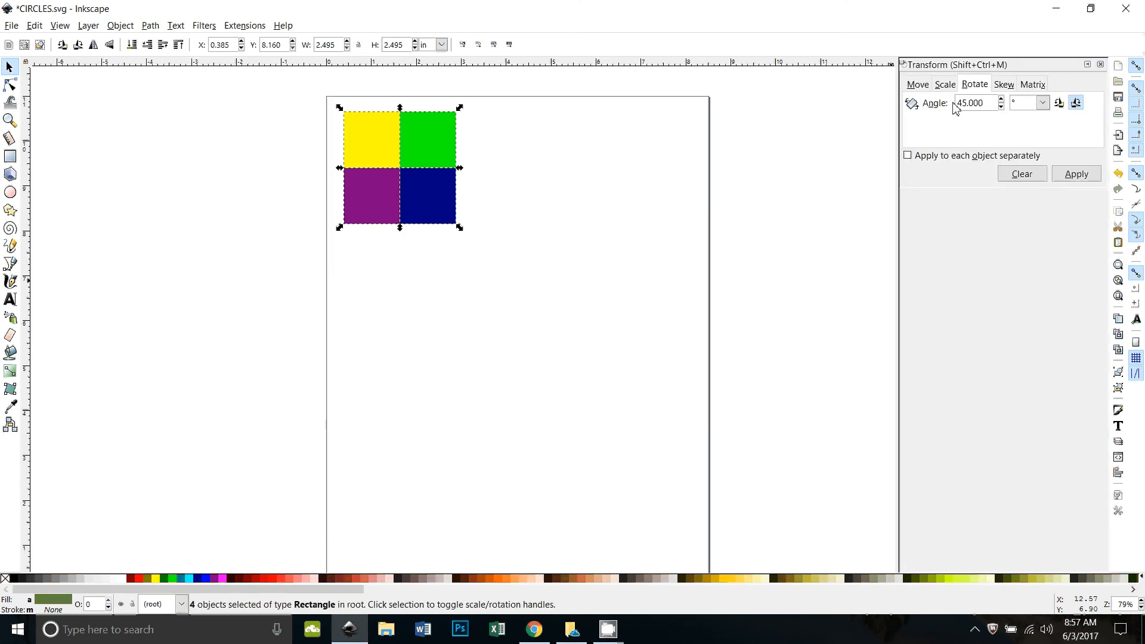
pyautogui.click(918, 86)
pyautogui.click(949, 88)
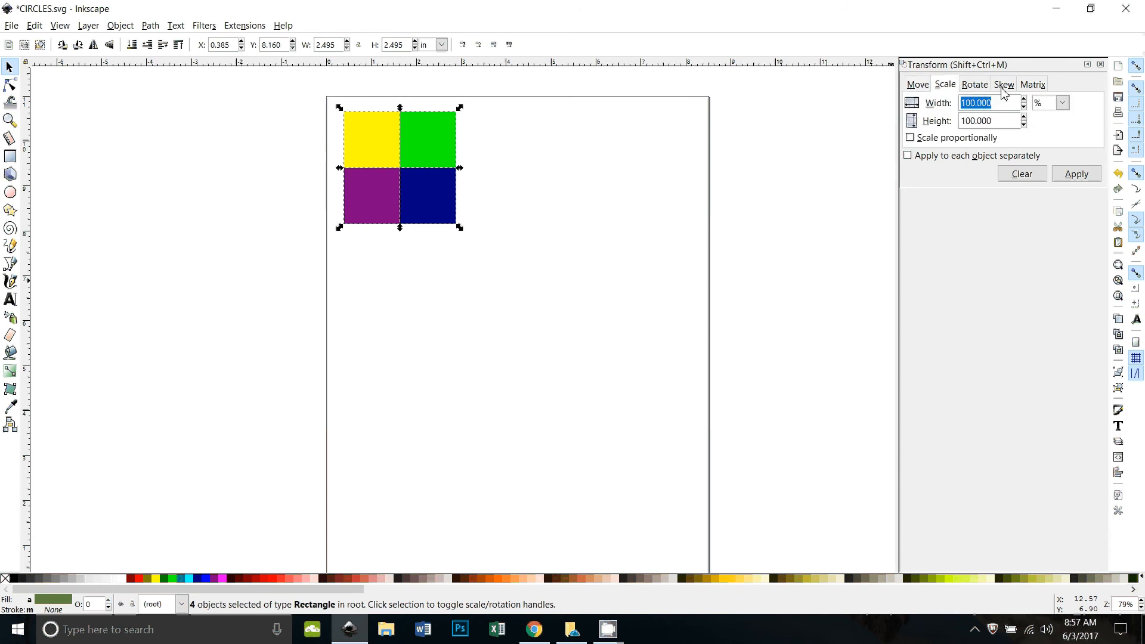
pyautogui.click(975, 87)
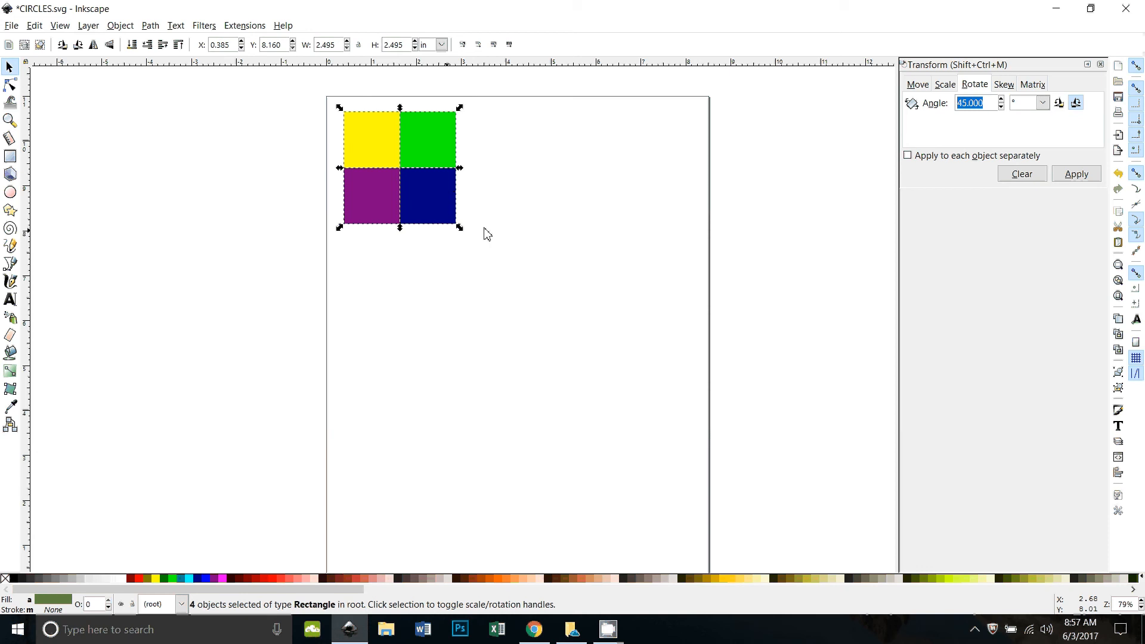
pyautogui.click(1078, 174)
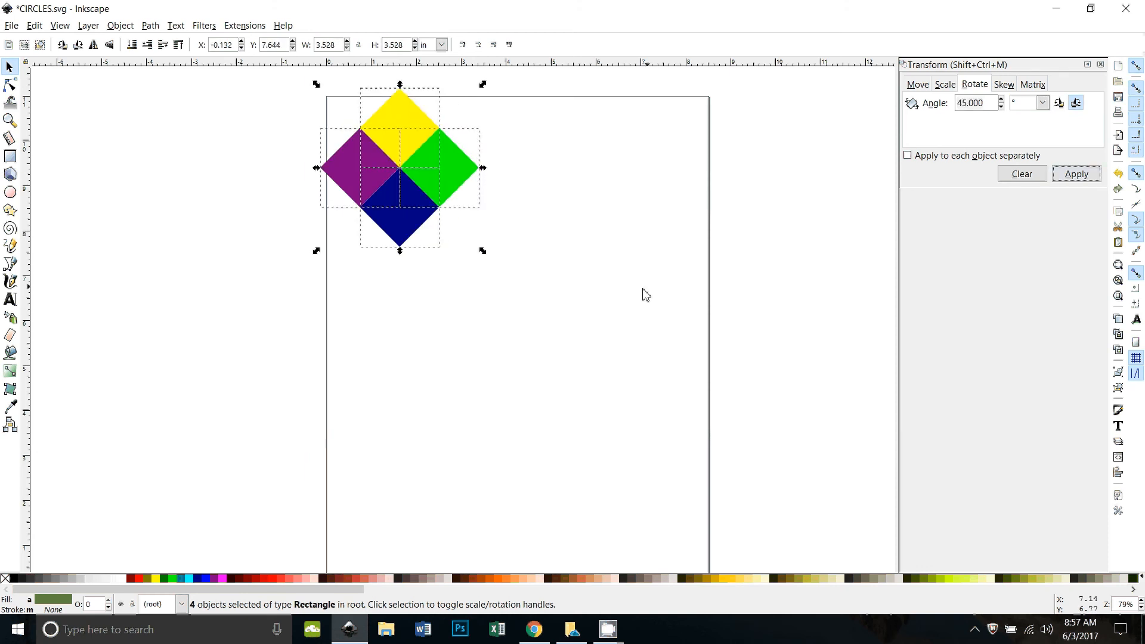
pyautogui.click(638, 356)
pyautogui.scroll(1, 638, 356)
pyautogui.scroll(2, 637, 355)
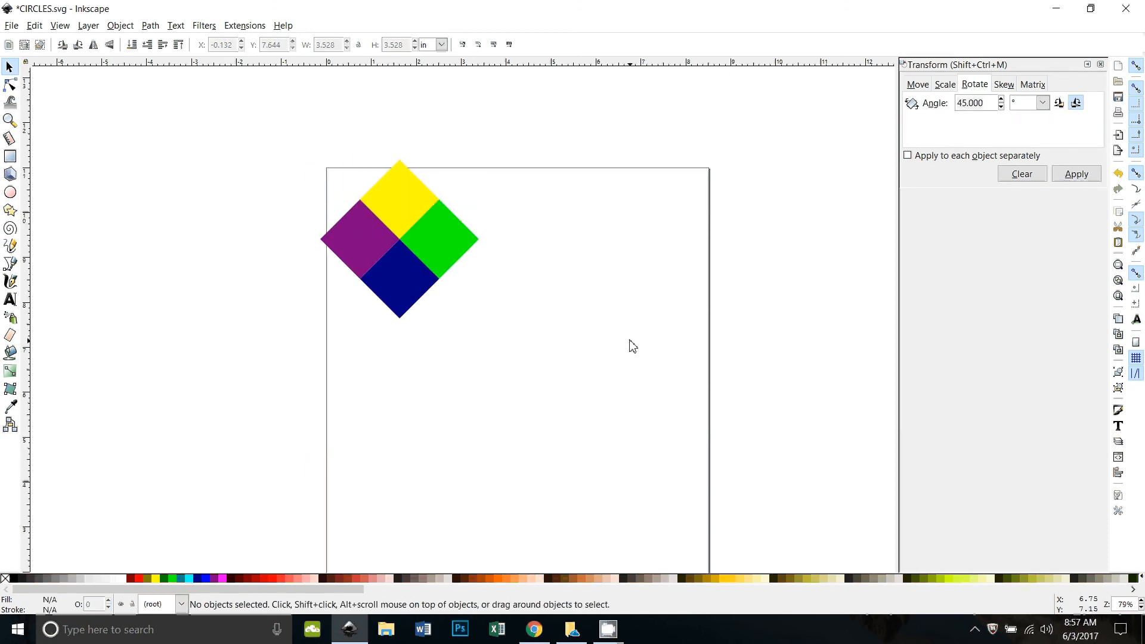
pyautogui.scroll(1, 629, 342)
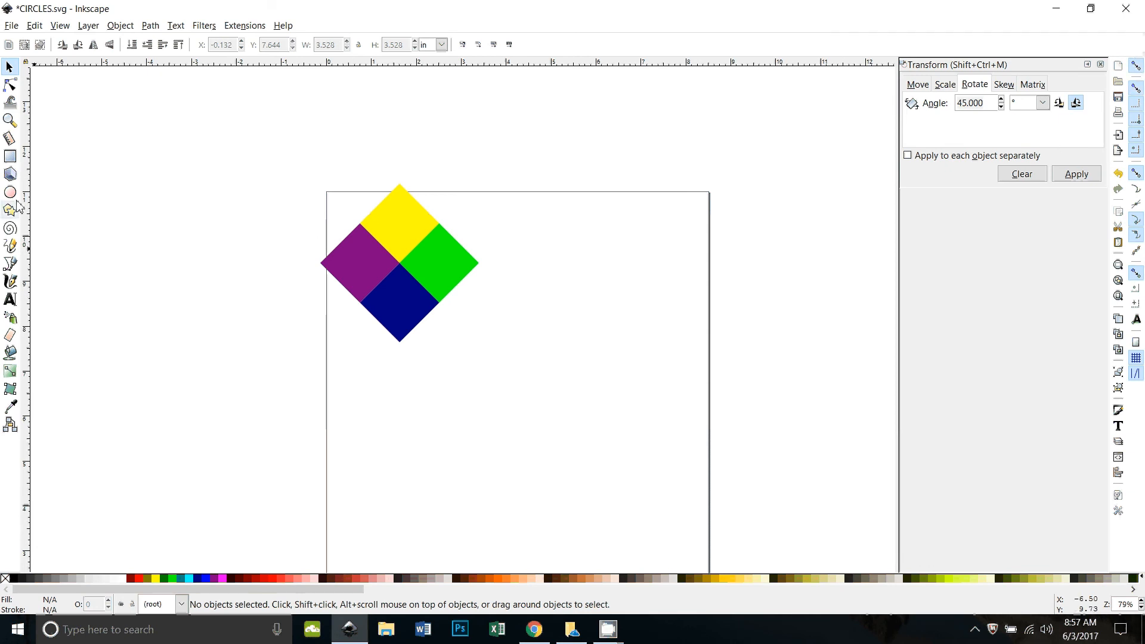
# Draw a black square over the diamond's centre and shift its rotation centre upward
pyautogui.click(10, 156)
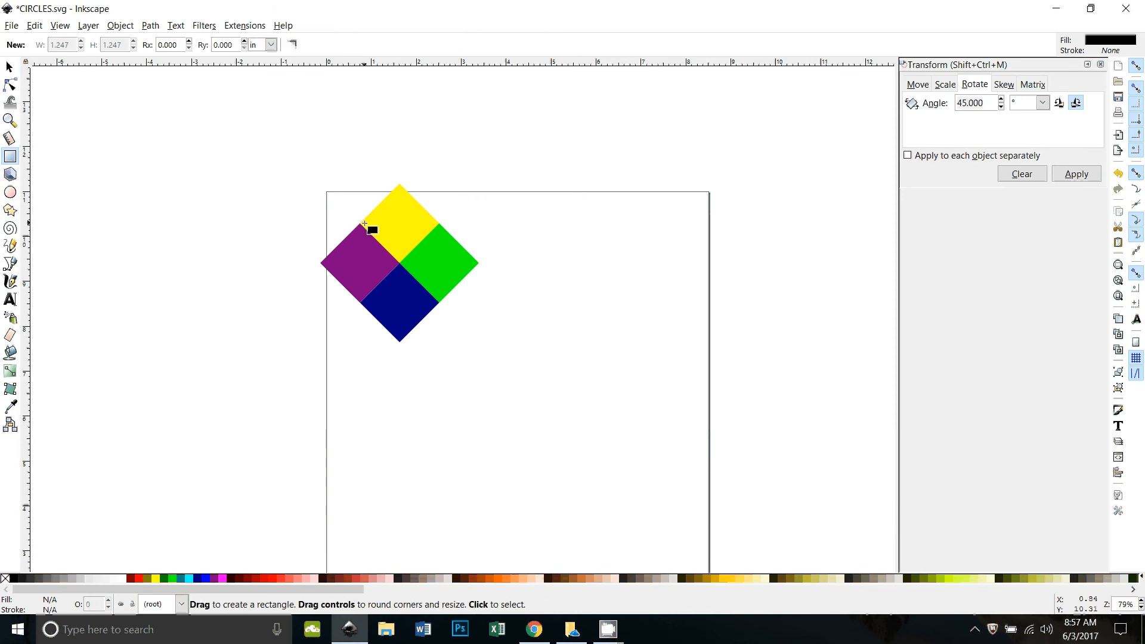
pyautogui.moveTo(360, 224); pyautogui.dragTo(451, 302)
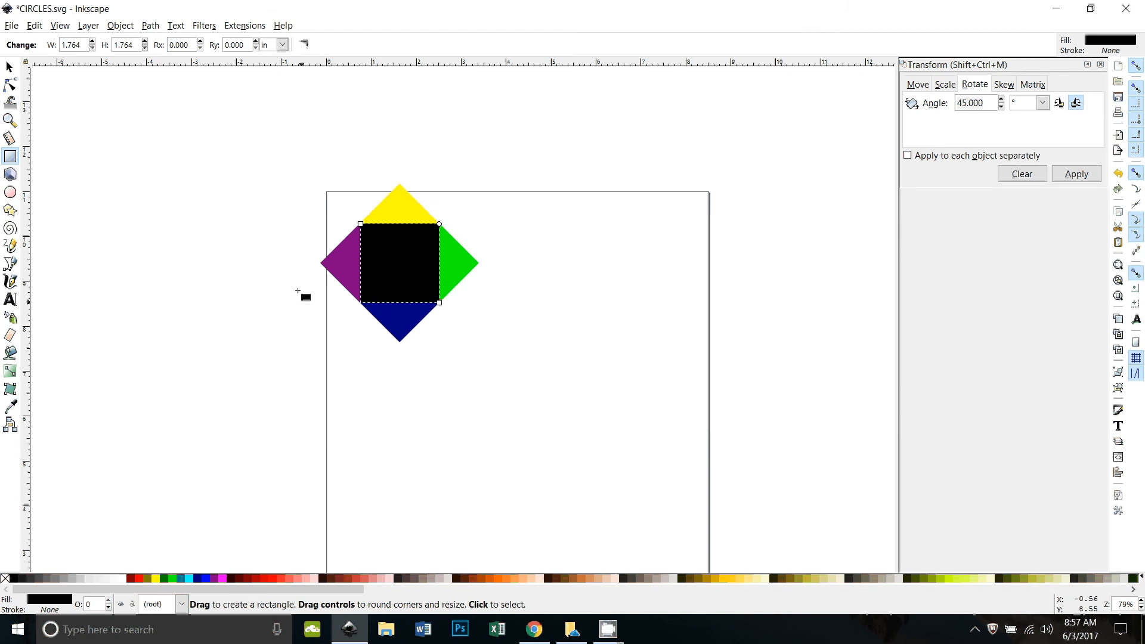
pyautogui.press('s')
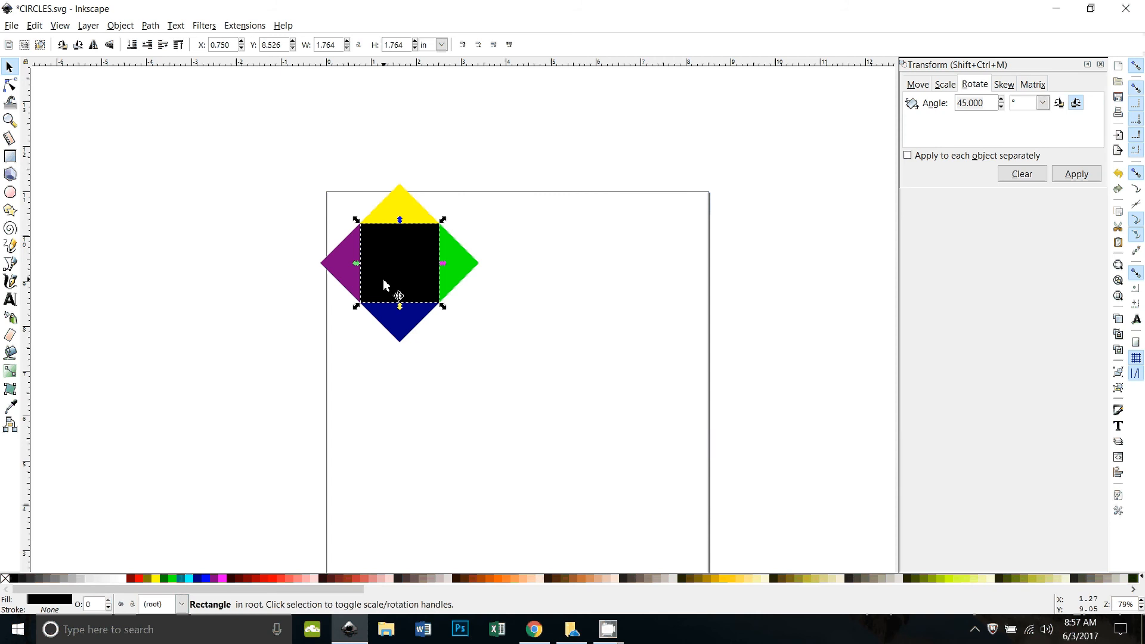
pyautogui.moveTo(383, 280); pyautogui.dragTo(390, 250)
pyautogui.press('ctrl')
pyautogui.click(407, 399)
# Intersect the yellow triangle with the black square via Path > Intersection
pyautogui.click(402, 257)
pyautogui.keyDown('shift'); pyautogui.click(402, 210); pyautogui.keyUp('shift')
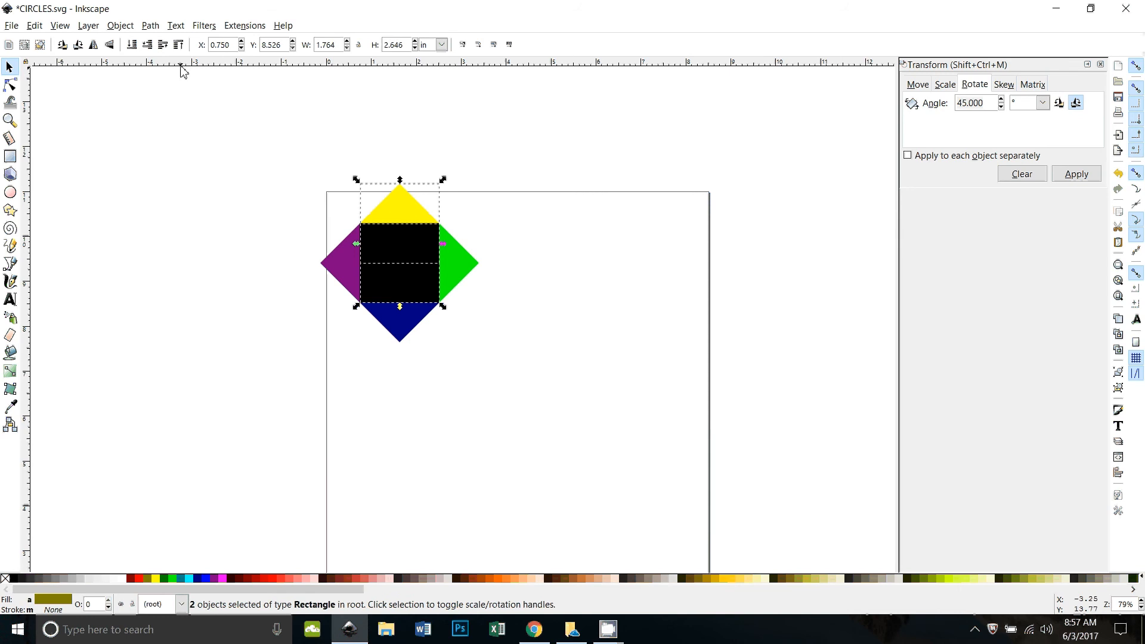
pyautogui.click(352, 376)
pyautogui.click(393, 249)
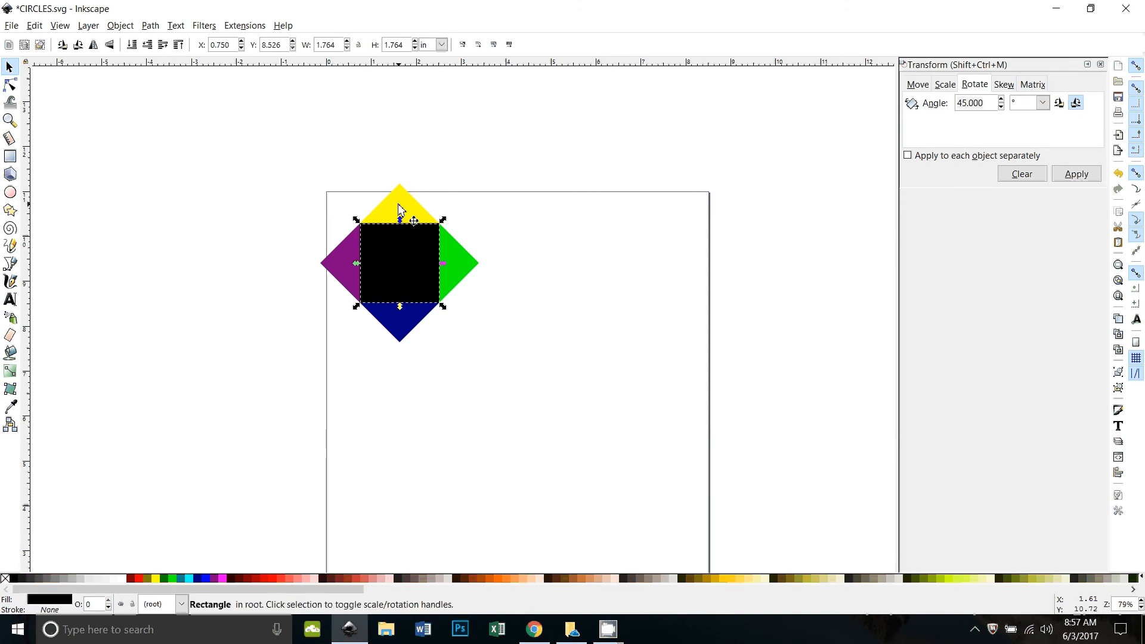
pyautogui.press('shift')
pyautogui.keyDown('shift'); pyautogui.click(399, 206); pyautogui.keyUp('shift')
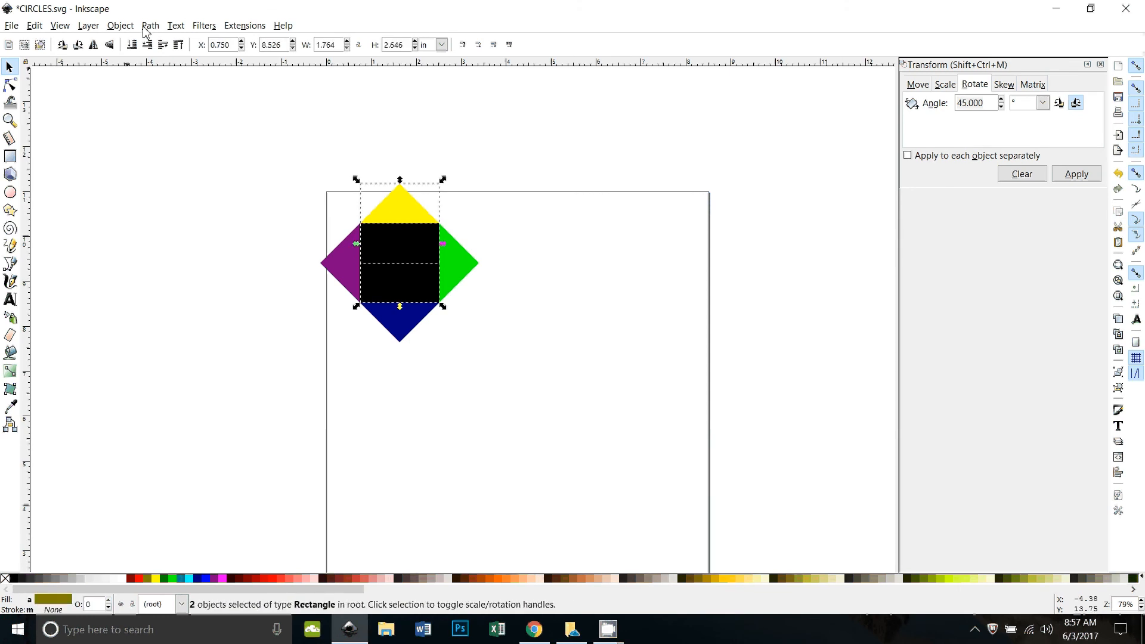
pyautogui.click(149, 26)
pyautogui.click(180, 131)
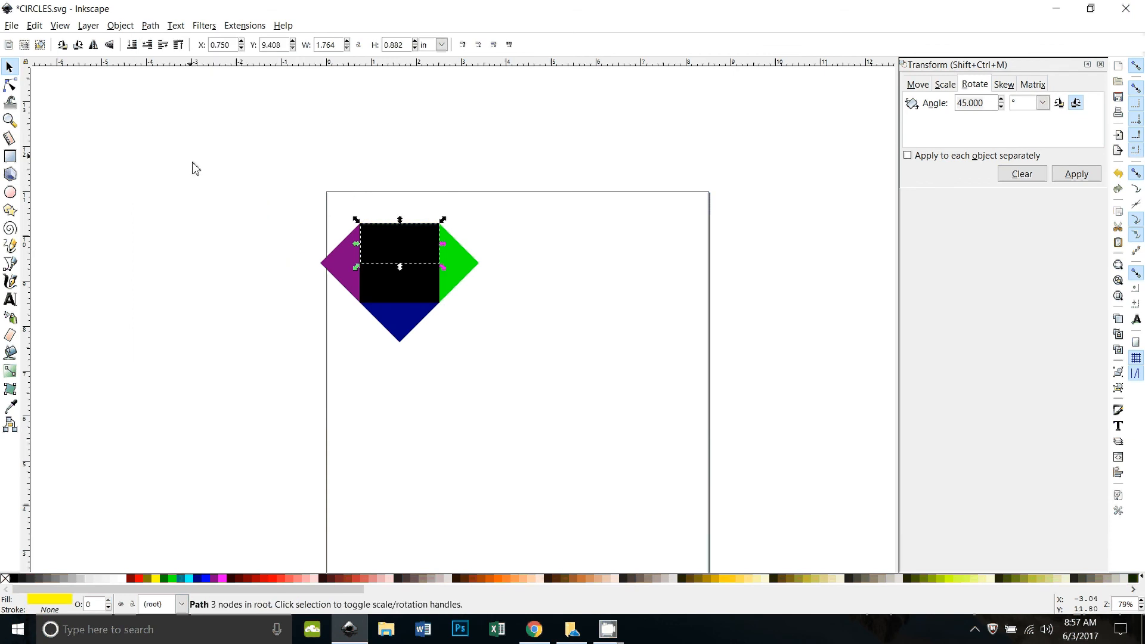
# Intersect the green and navy blue triangles with the black square
pyautogui.click(428, 284)
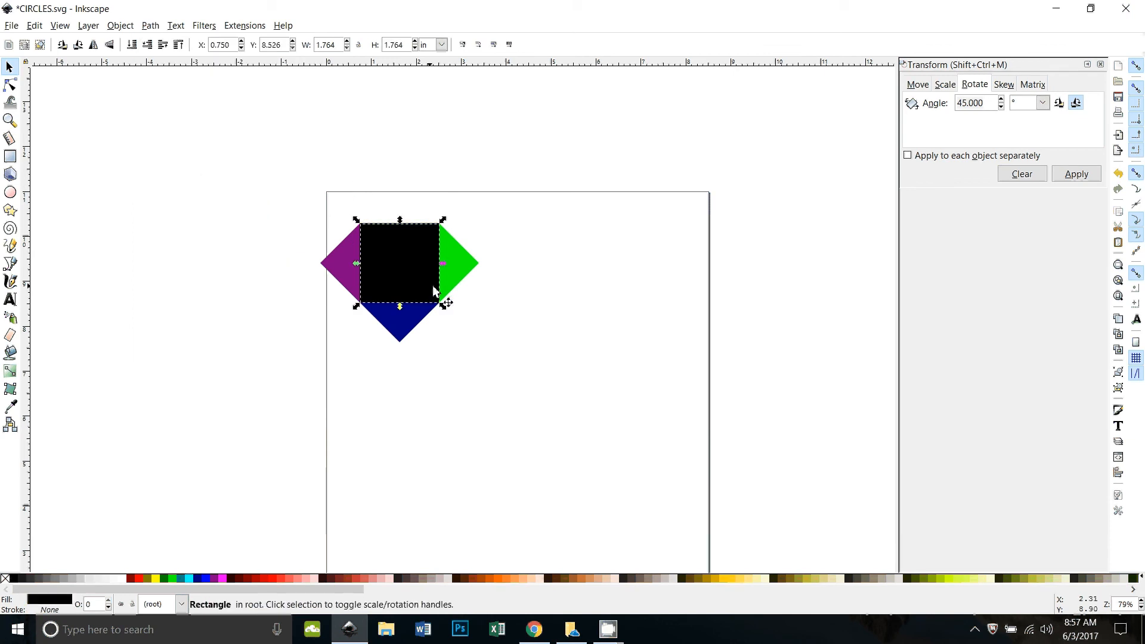
pyautogui.keyDown('shift'); pyautogui.click(465, 271); pyautogui.keyUp('shift')
pyautogui.click(149, 25)
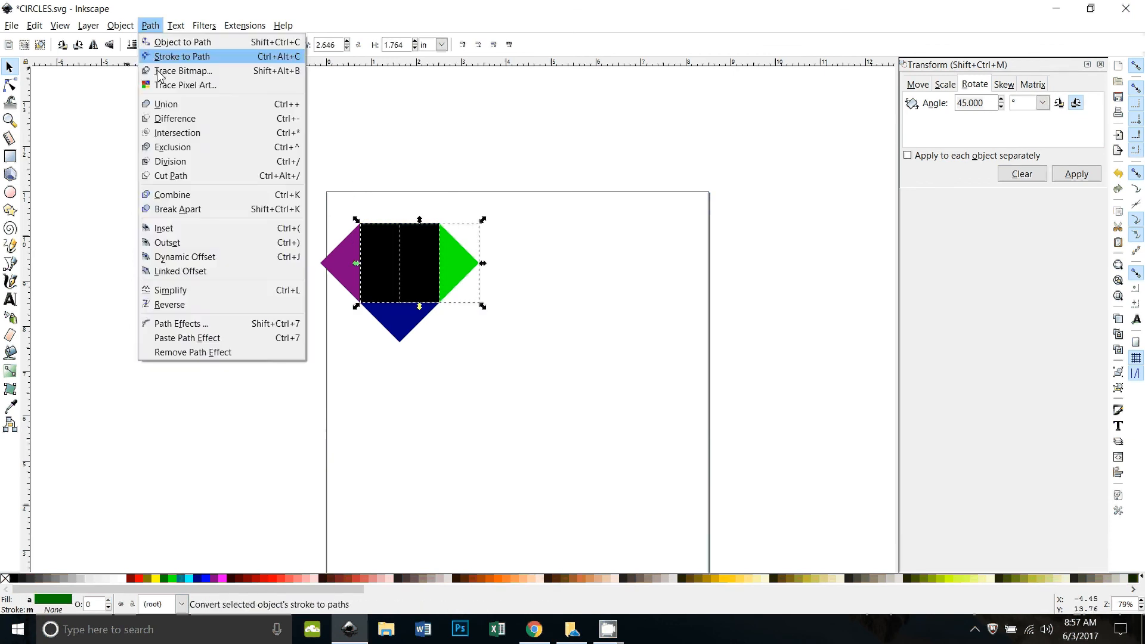
pyautogui.click(179, 133)
pyautogui.click(391, 324)
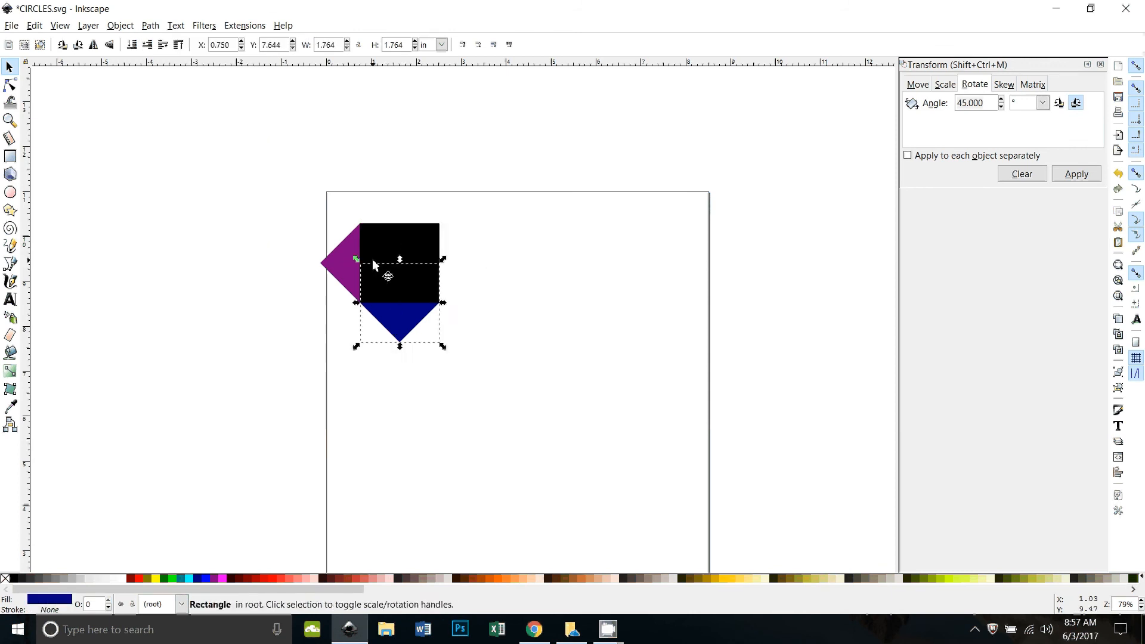
pyautogui.click(374, 266)
pyautogui.keyDown('shift'); pyautogui.click(403, 331); pyautogui.keyUp('shift')
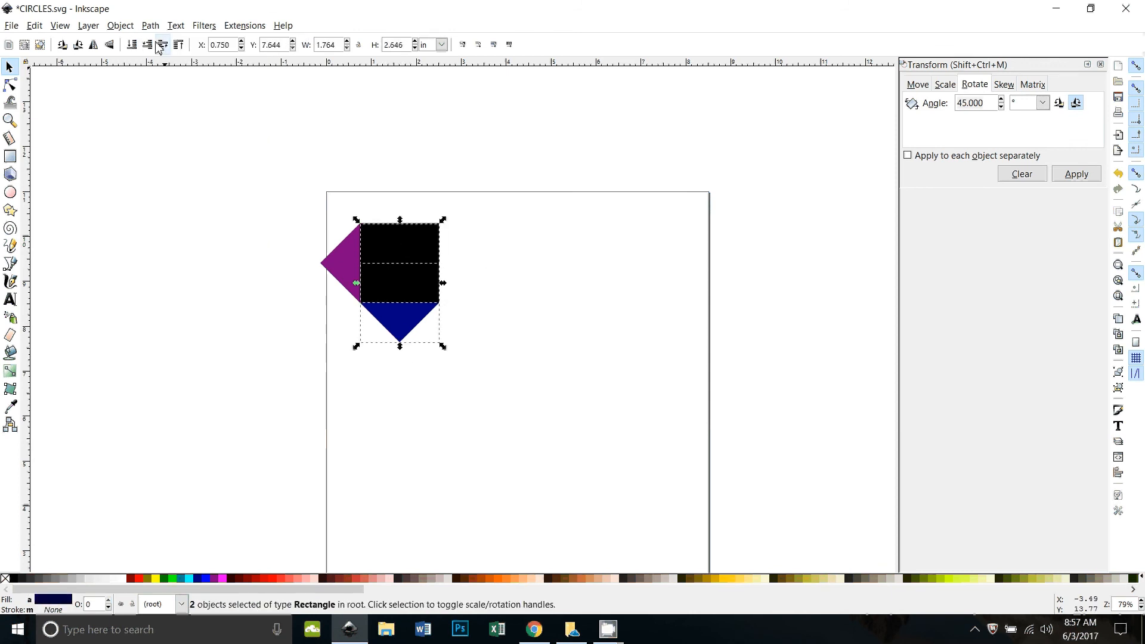
pyautogui.click(151, 25)
pyautogui.click(180, 137)
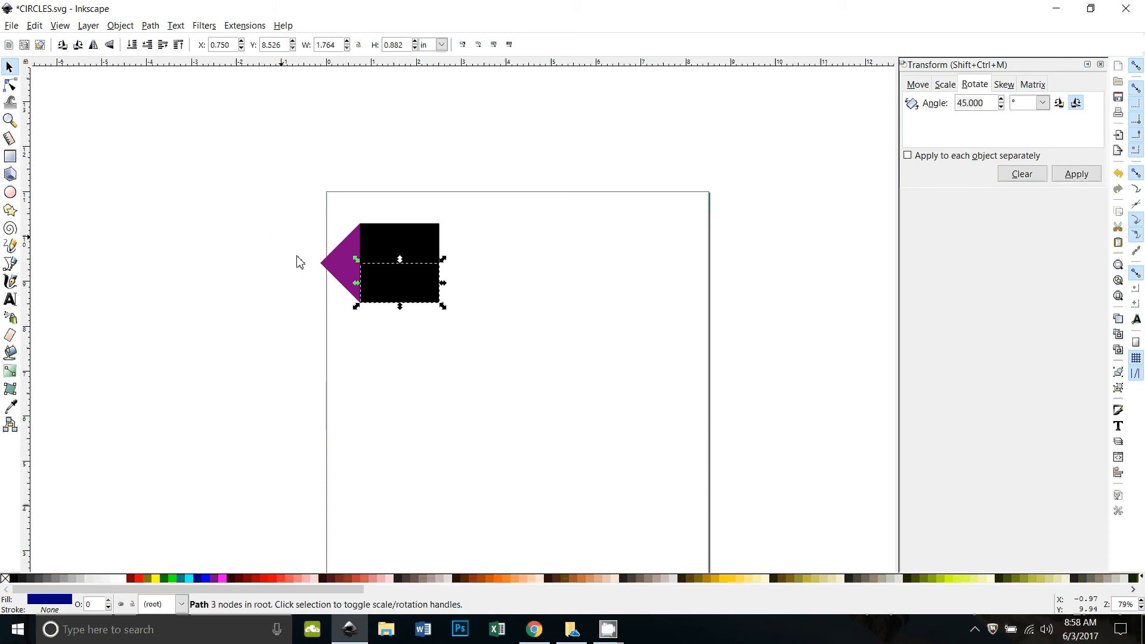
# Trim the purple triangle against the black square with Path > Exclusion and delete the leftover
pyautogui.click(363, 346)
pyautogui.click(382, 277)
pyautogui.keyDown('shift'); pyautogui.click(341, 268); pyautogui.keyUp('shift')
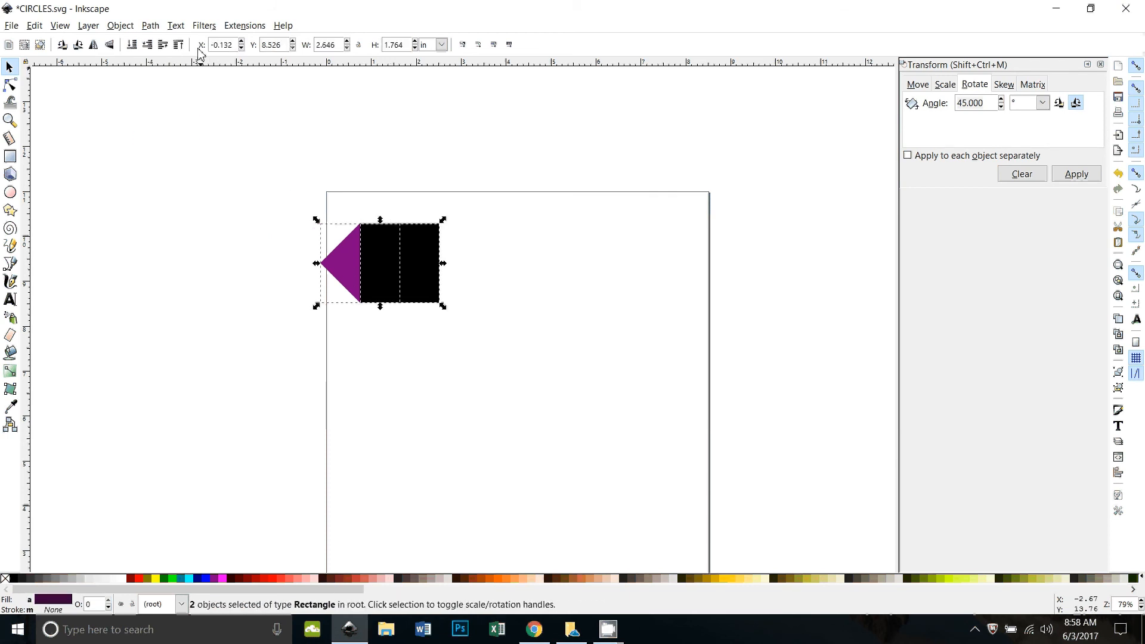
pyautogui.click(150, 25)
pyautogui.click(173, 147)
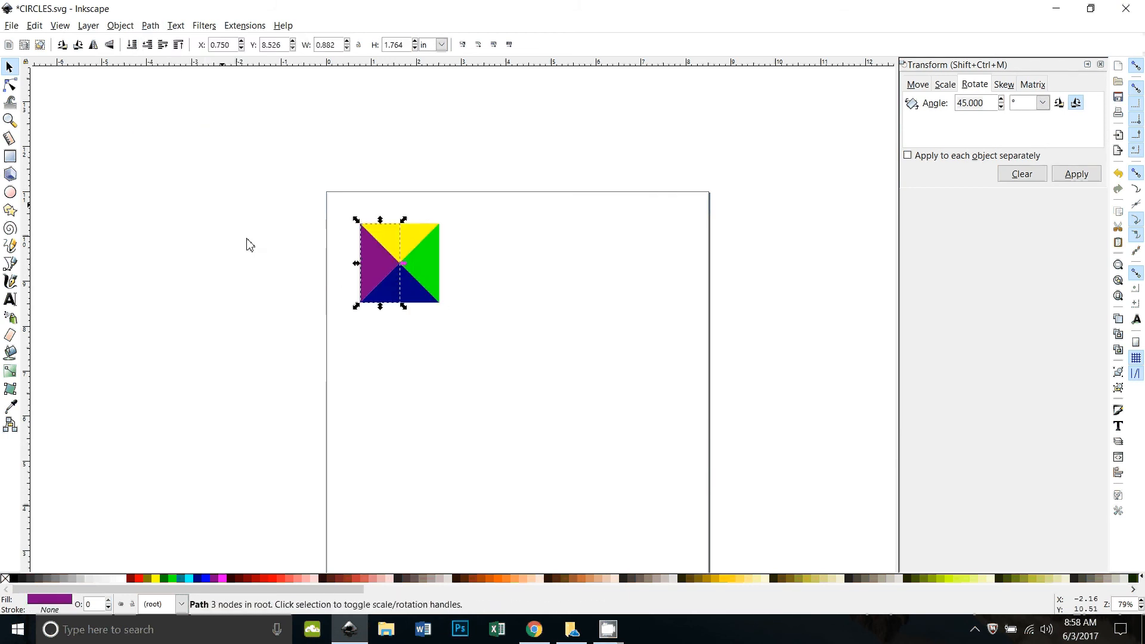
pyautogui.click(549, 422)
pyautogui.press('Delete')
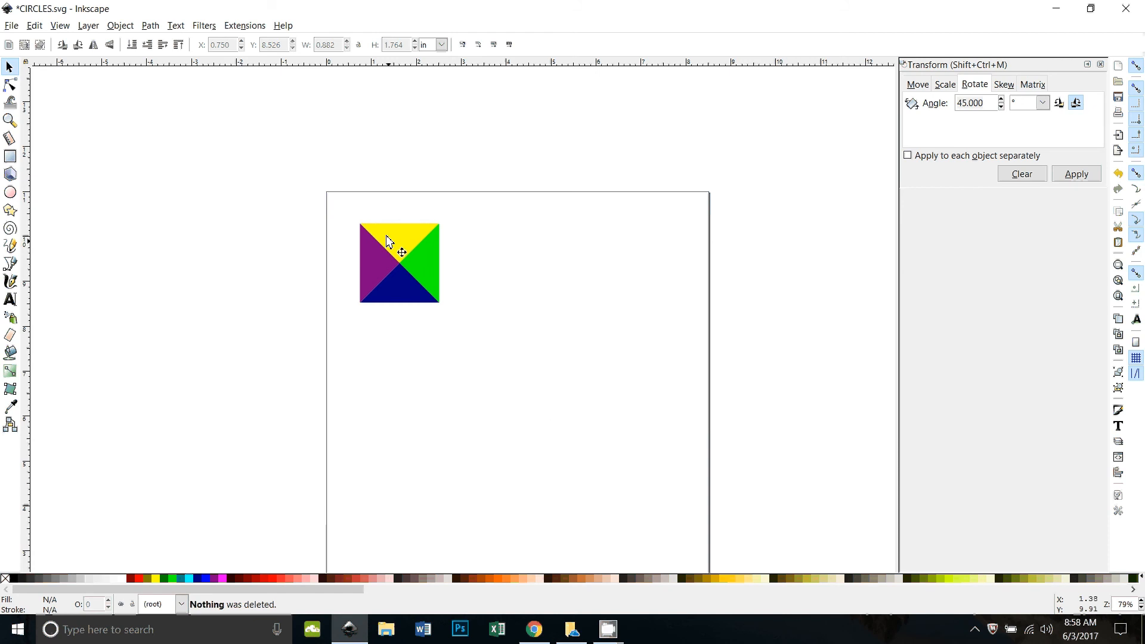
# Group the four triangles with Ctrl+G, move the tile top-left and scale it to 1.525 in
pyautogui.moveTo(350, 212); pyautogui.dragTo(501, 381)
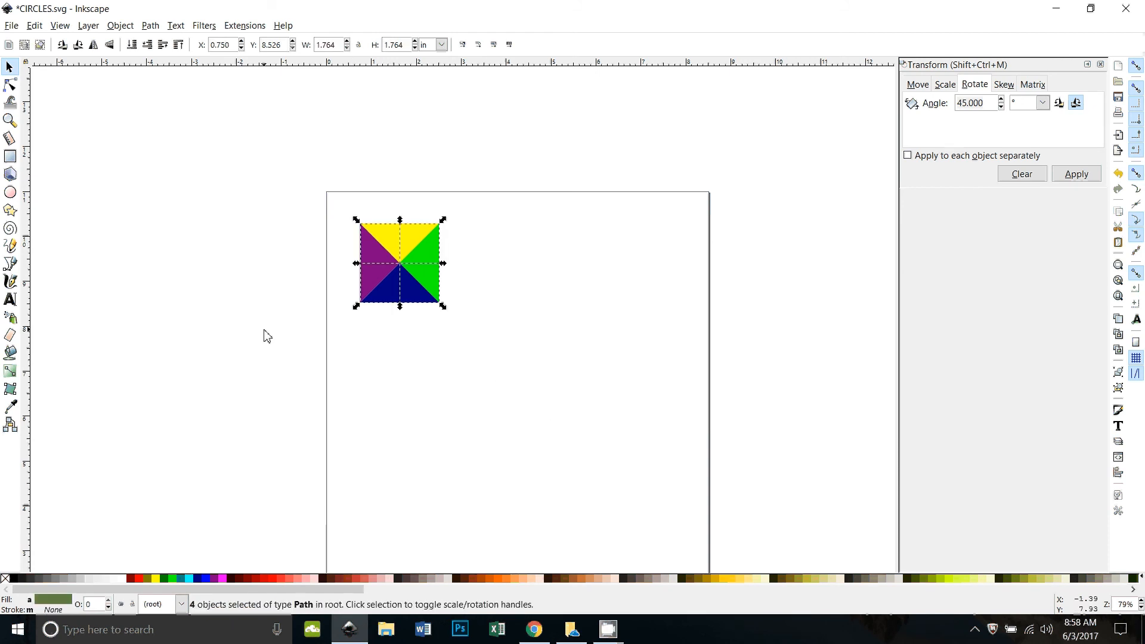
pyautogui.hotkey('ctrl', 'g')
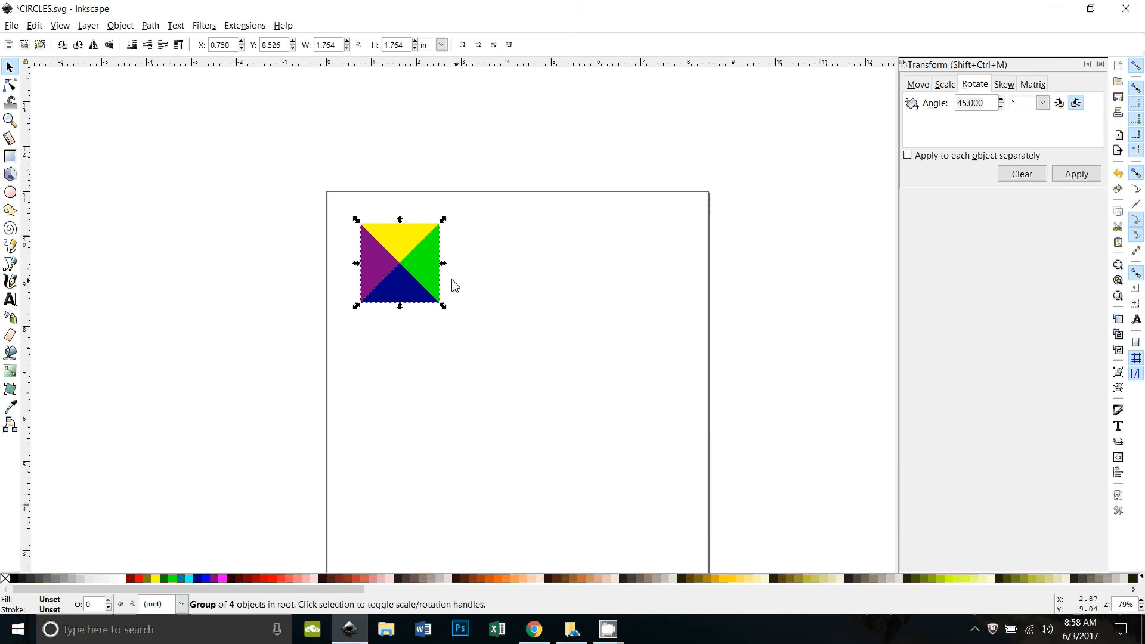
pyautogui.moveTo(414, 290); pyautogui.dragTo(385, 257)
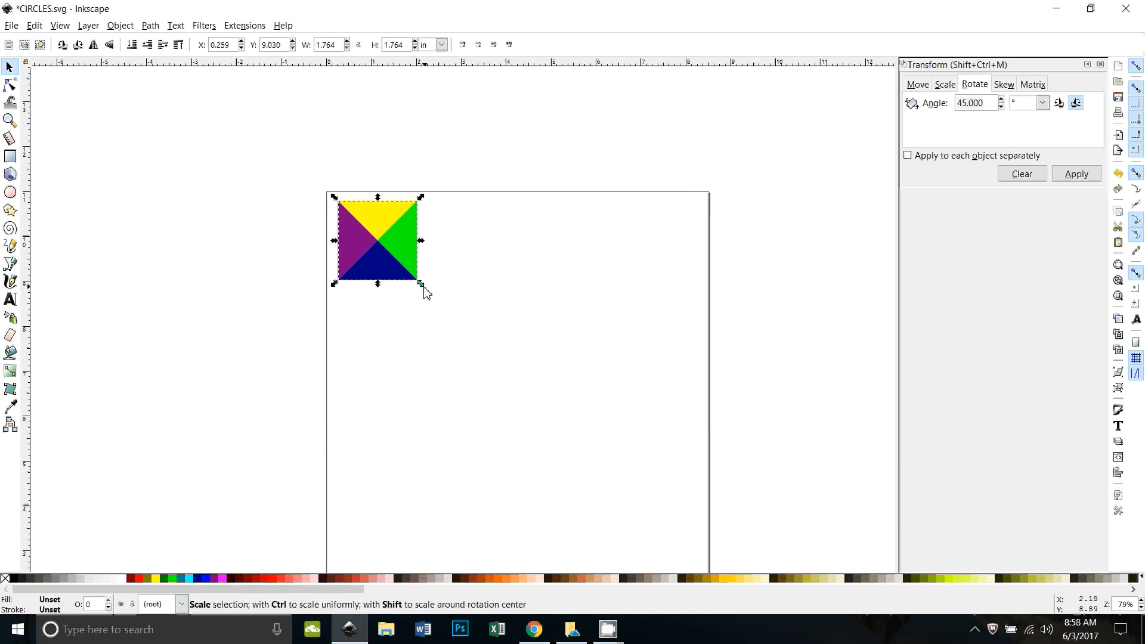
pyautogui.moveTo(424, 291)
pyautogui.mouseDown()
pyautogui.moveTo(413, 279)
pyautogui.moveTo(423, 286)
pyautogui.mouseUp()
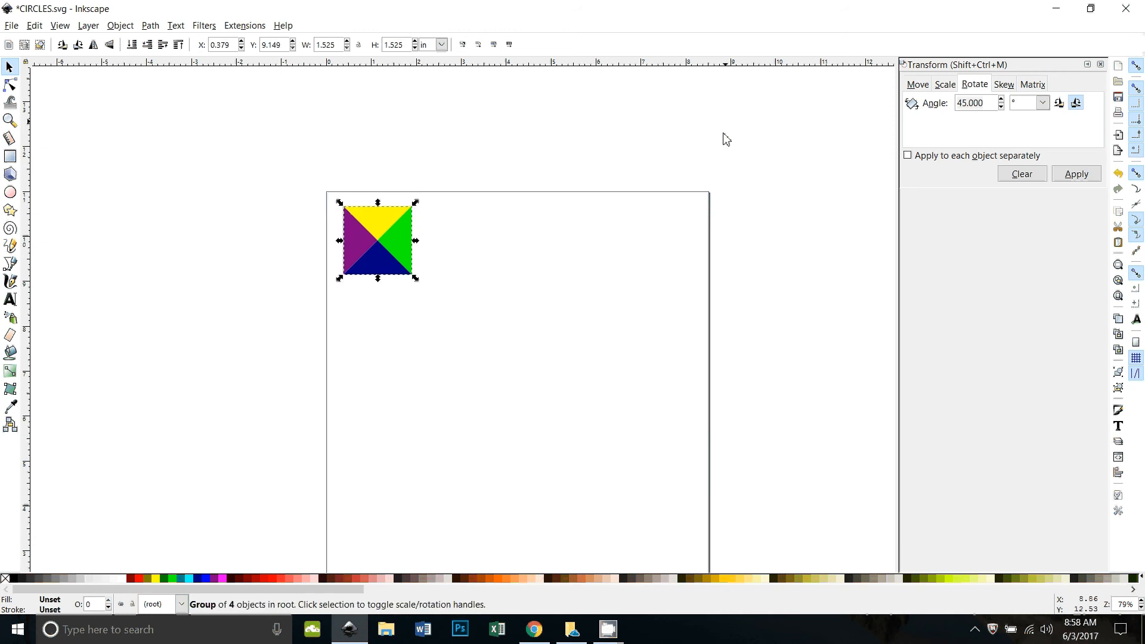
pyautogui.click(1101, 65)
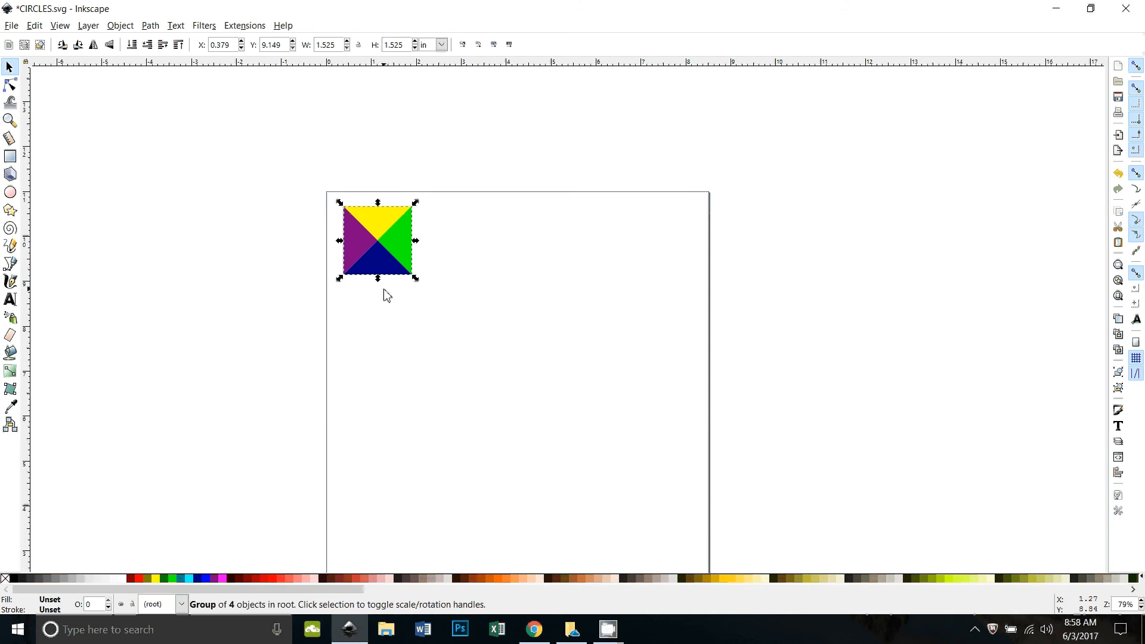
pyautogui.click(40, 26)
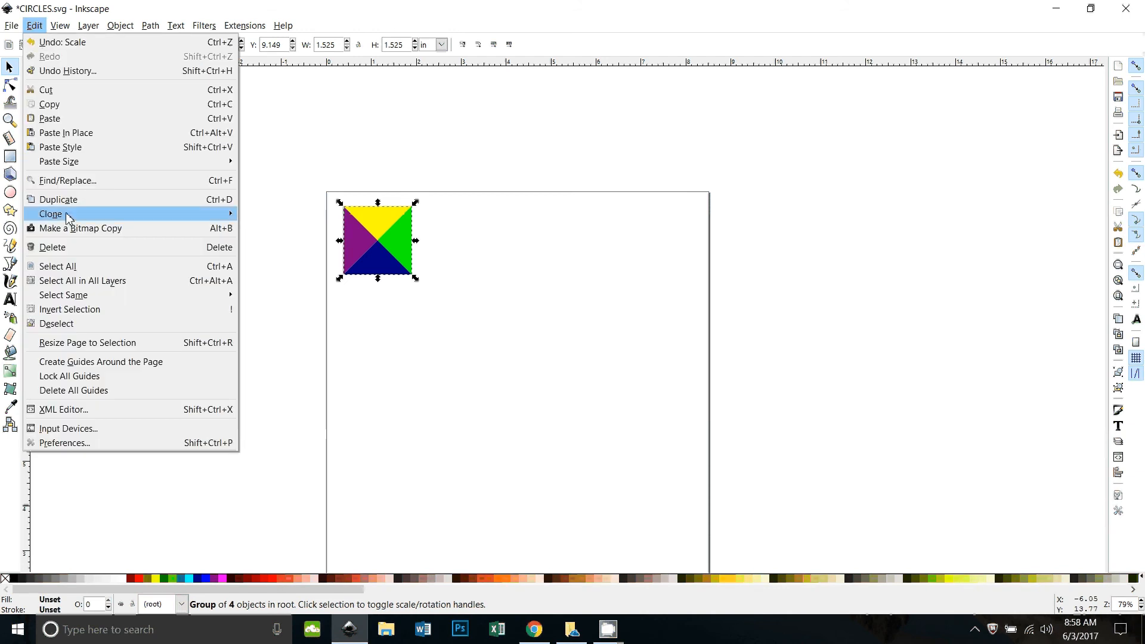
# Open Edit > Clone > Create Tiled Clones, check the P1 symmetry list, and view the Shift tab
pyautogui.moveTo(67, 218)
pyautogui.click(280, 227)
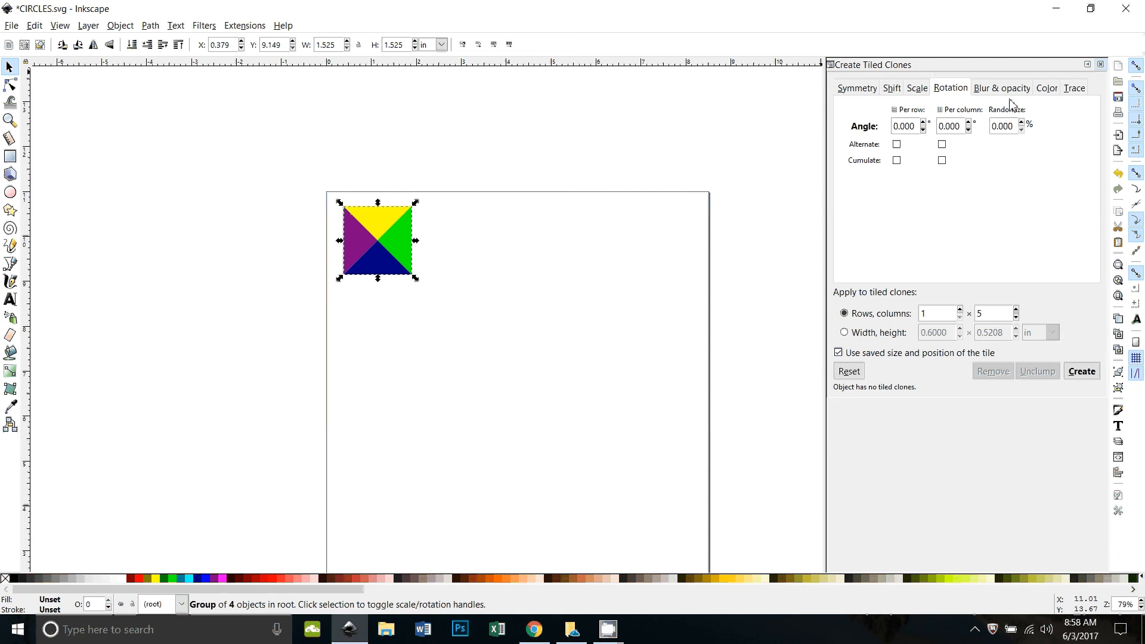
pyautogui.click(862, 91)
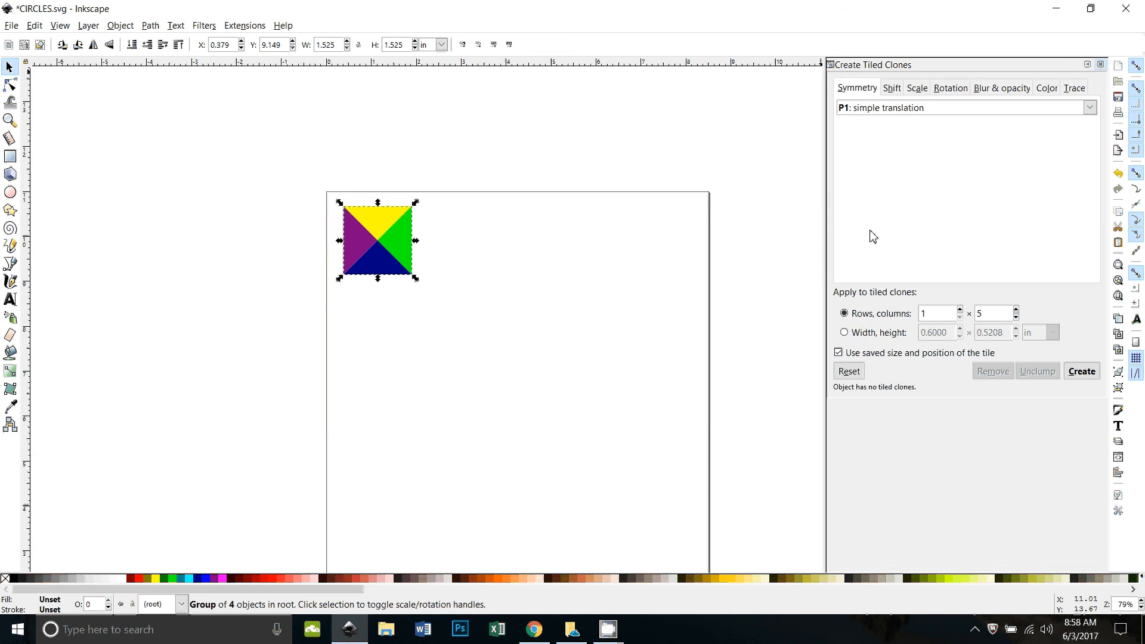
pyautogui.click(861, 109)
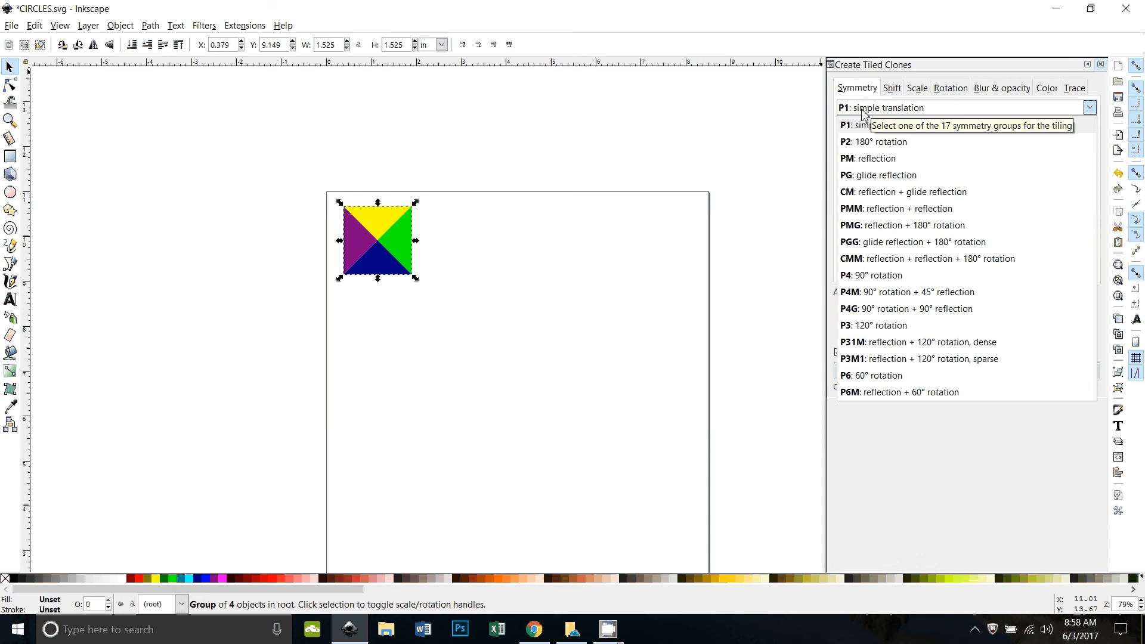
pyautogui.click(896, 91)
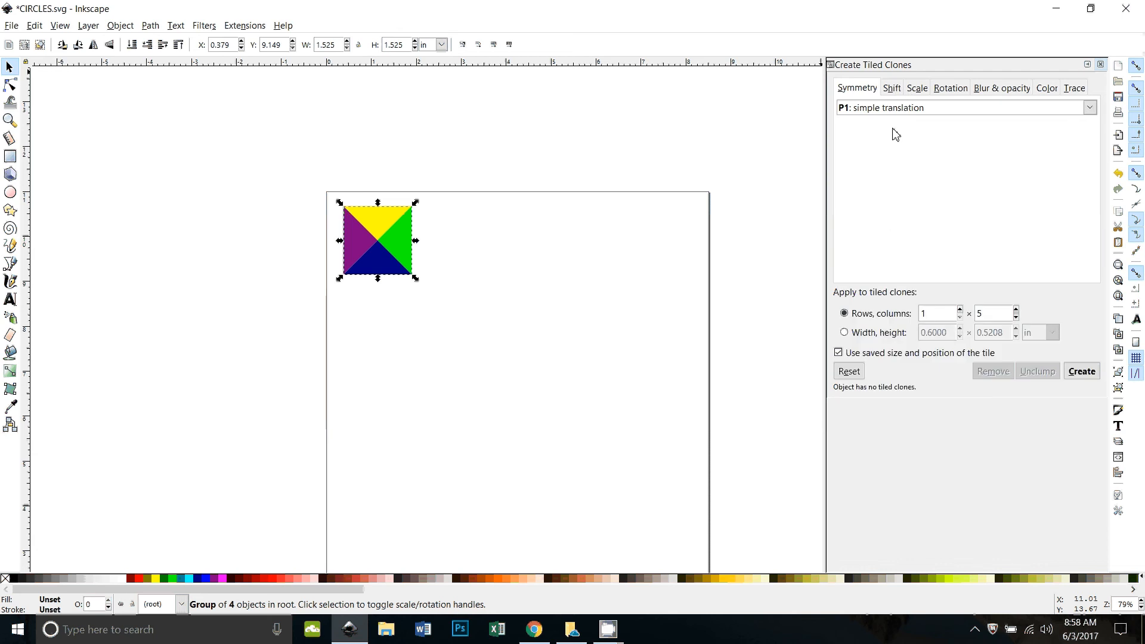
pyautogui.click(893, 89)
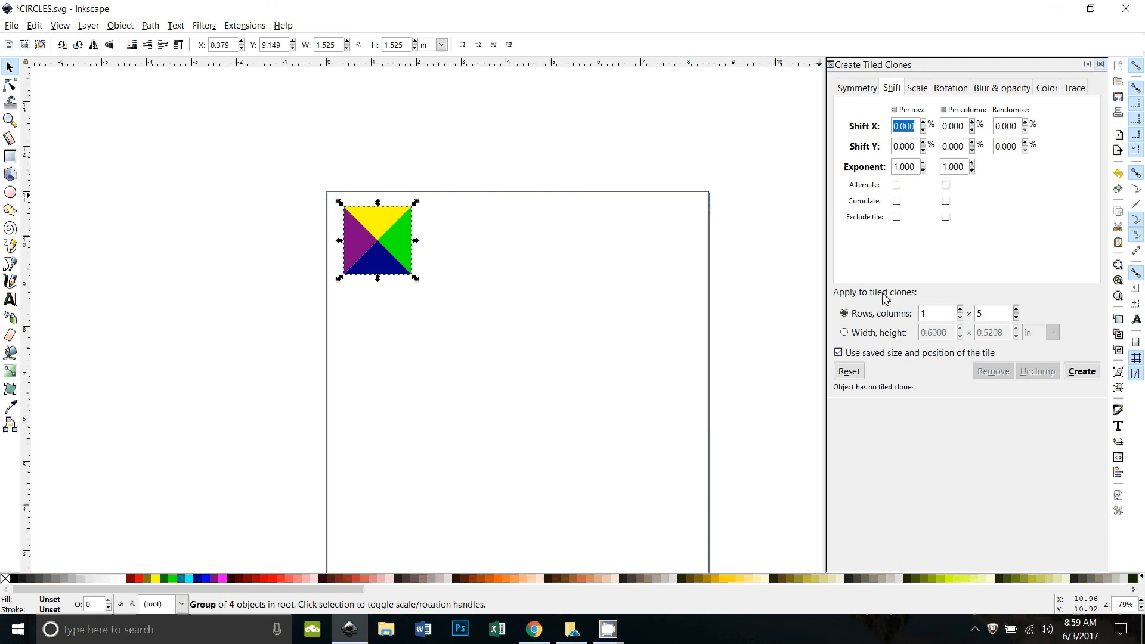
# Set Rows to 5 with 5 columns and create the 25 tiled clones
pyautogui.click(946, 314)
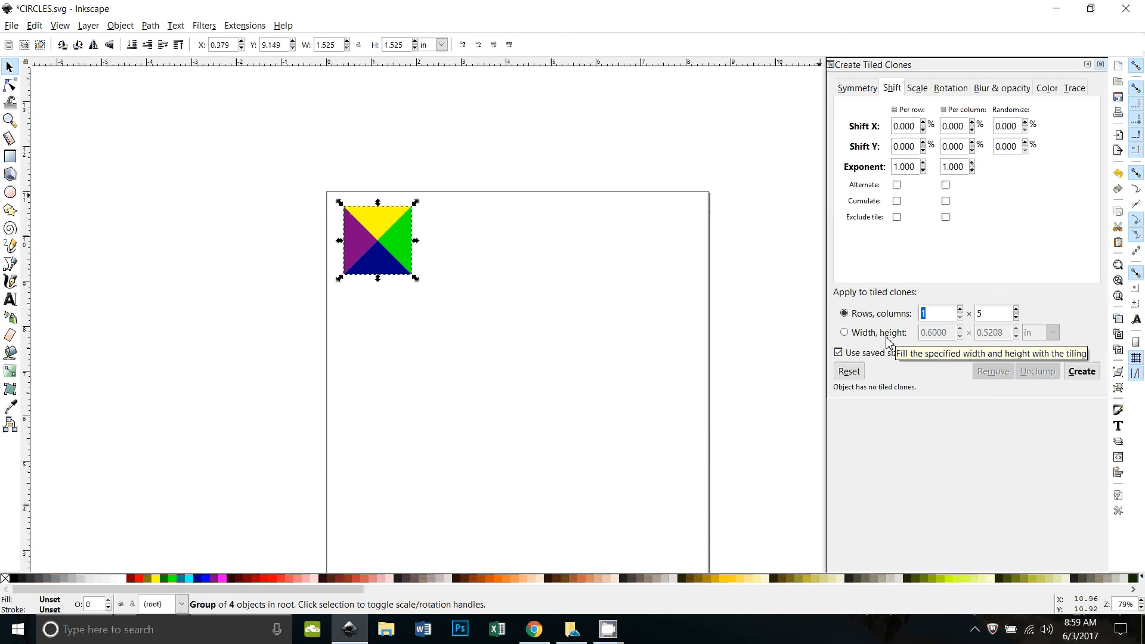
pyautogui.write('5')
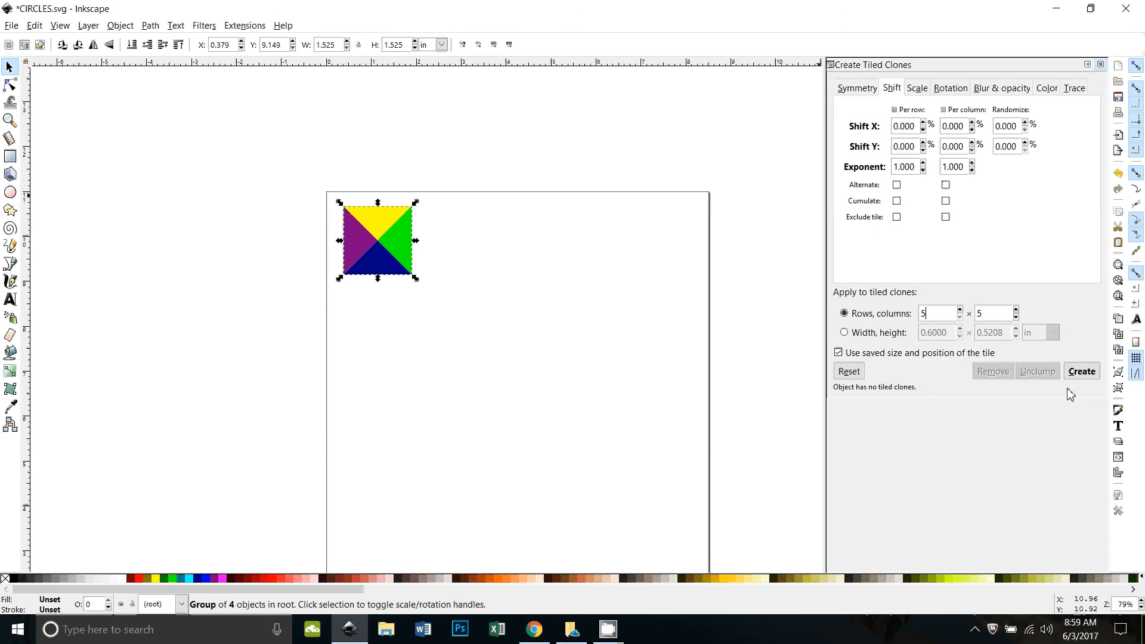
pyautogui.click(1094, 378)
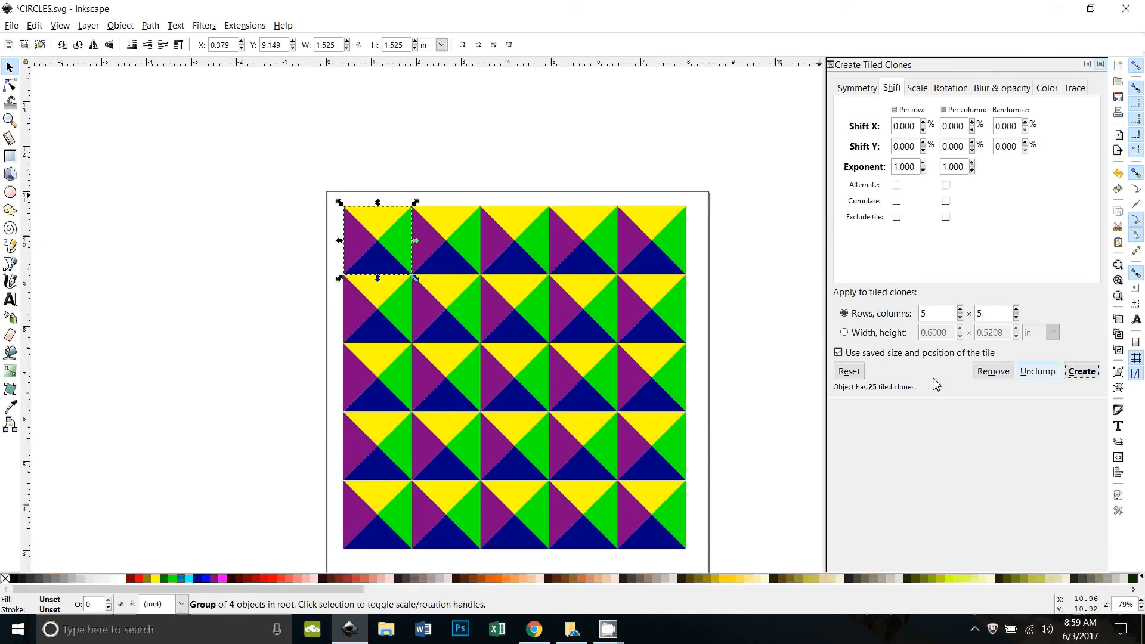
pyautogui.scroll(-2, 749, 337)
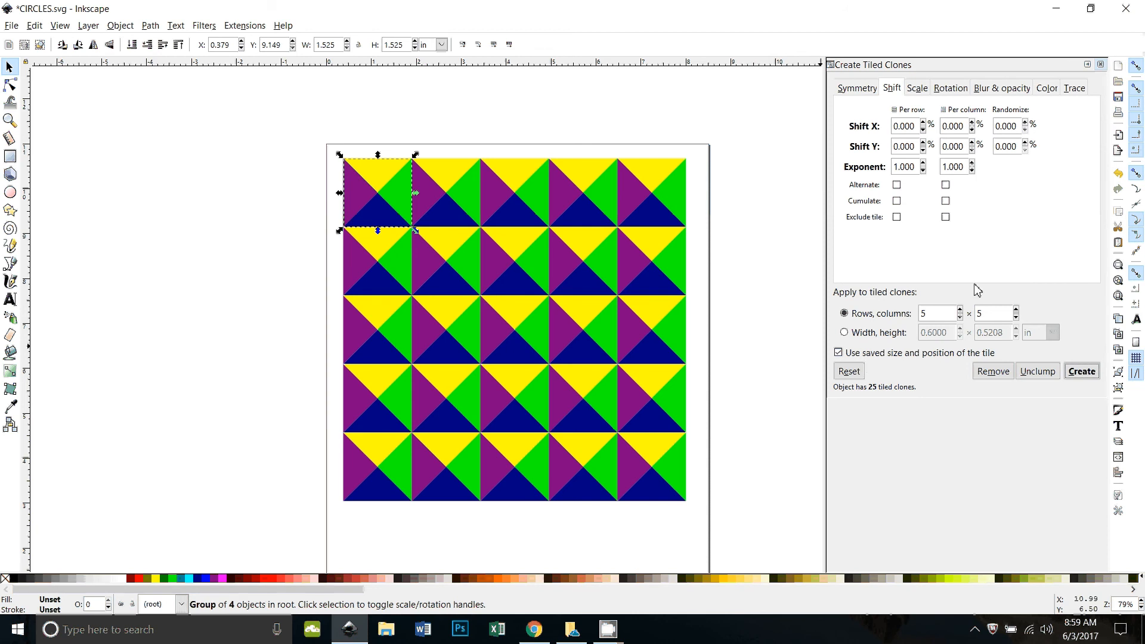
# Choose P2: 180° rotation symmetry and rebuild the 5×5 clone grid
pyautogui.click(856, 95)
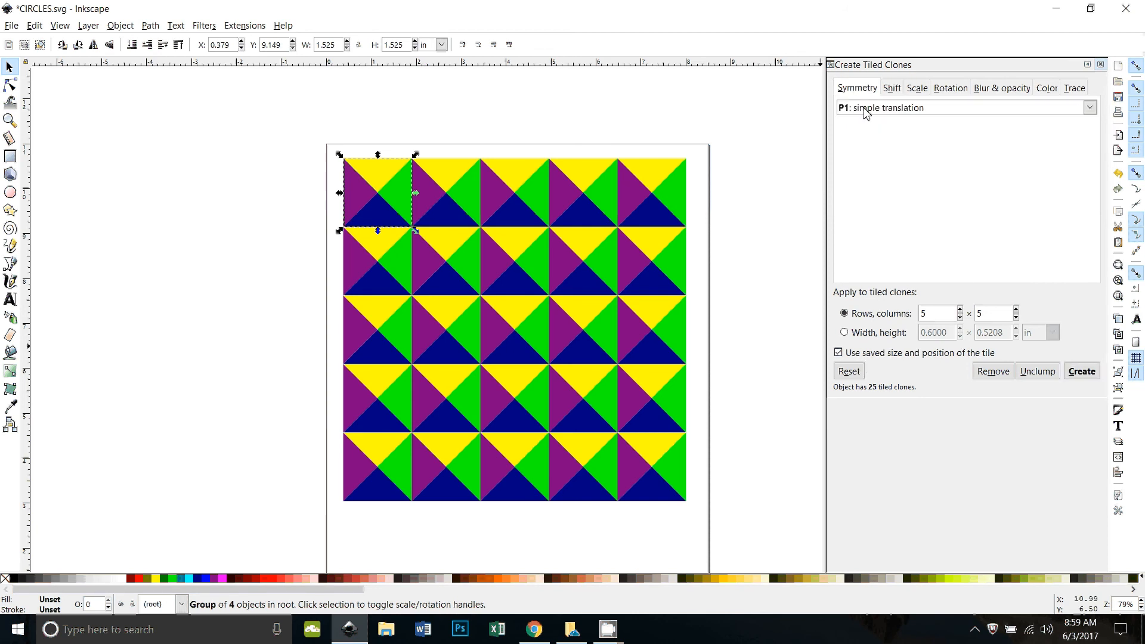
pyautogui.click(865, 109)
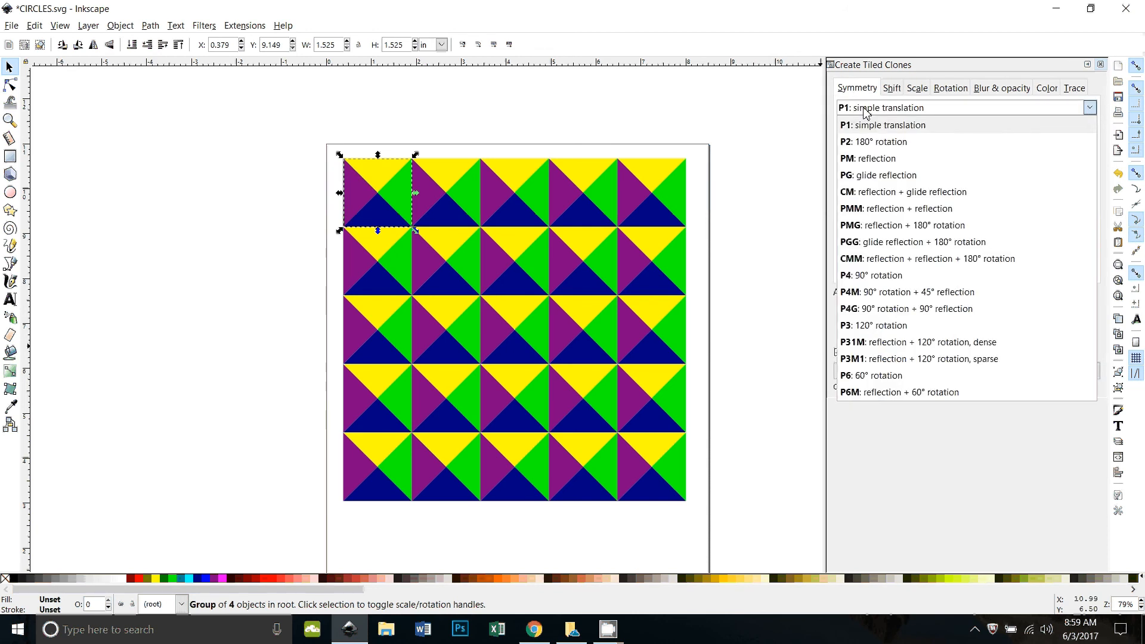
pyautogui.click(875, 146)
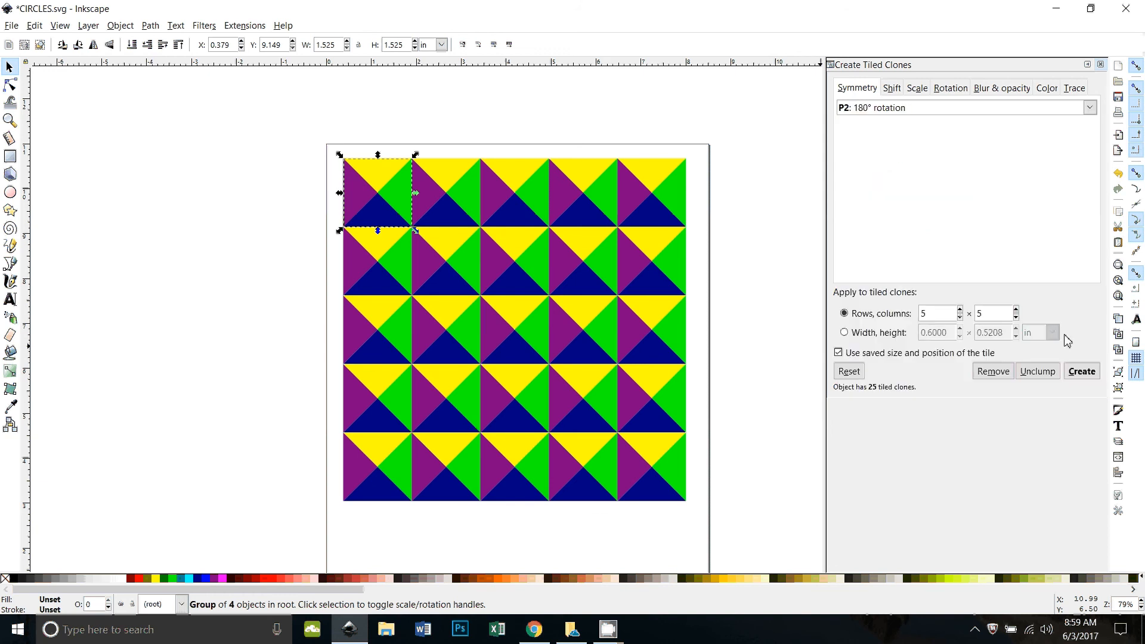
pyautogui.click(1078, 372)
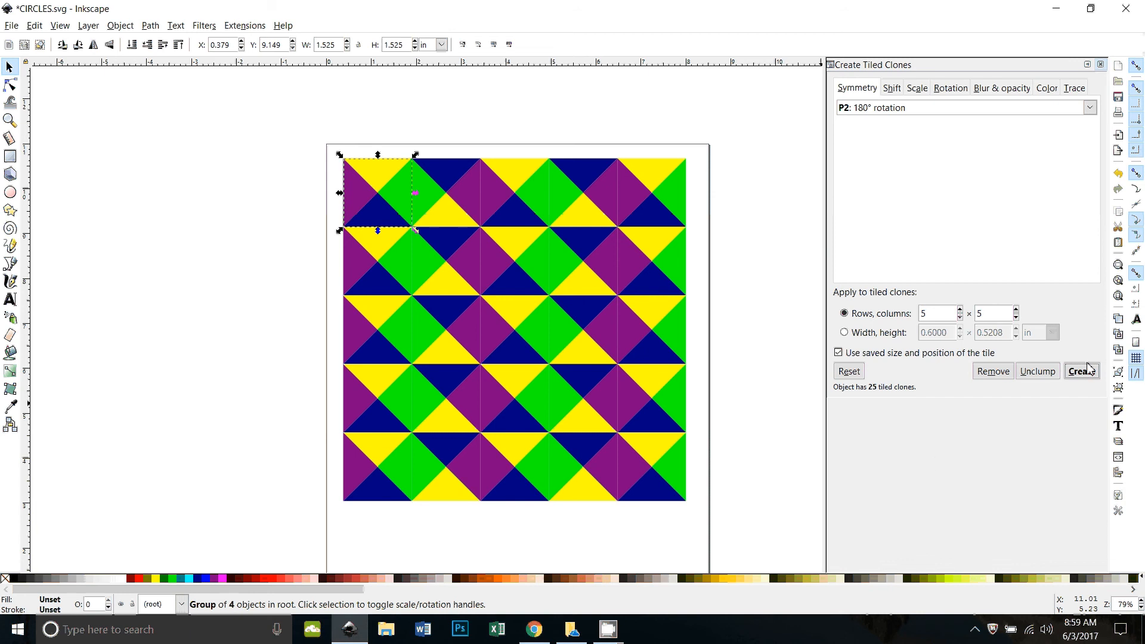
# Switch back to P1: simple translation, create the grid, then undo it
pyautogui.click(853, 111)
pyautogui.click(853, 122)
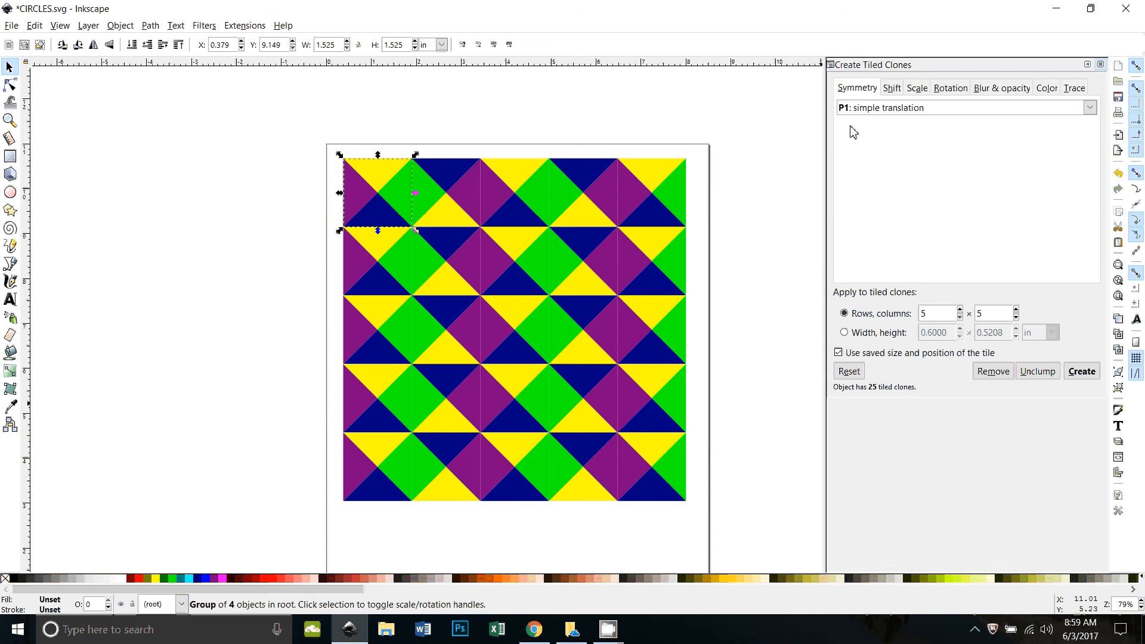
pyautogui.click(1084, 375)
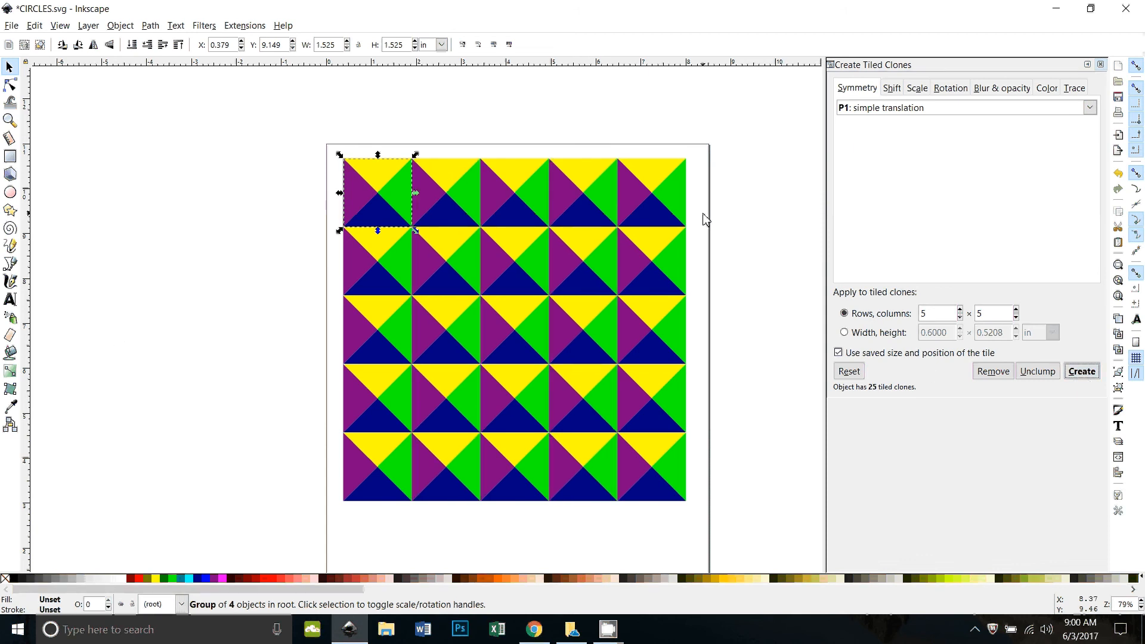
pyautogui.hotkey('ctrl', 'z')
pyautogui.hotkey('ctrl', 'z')
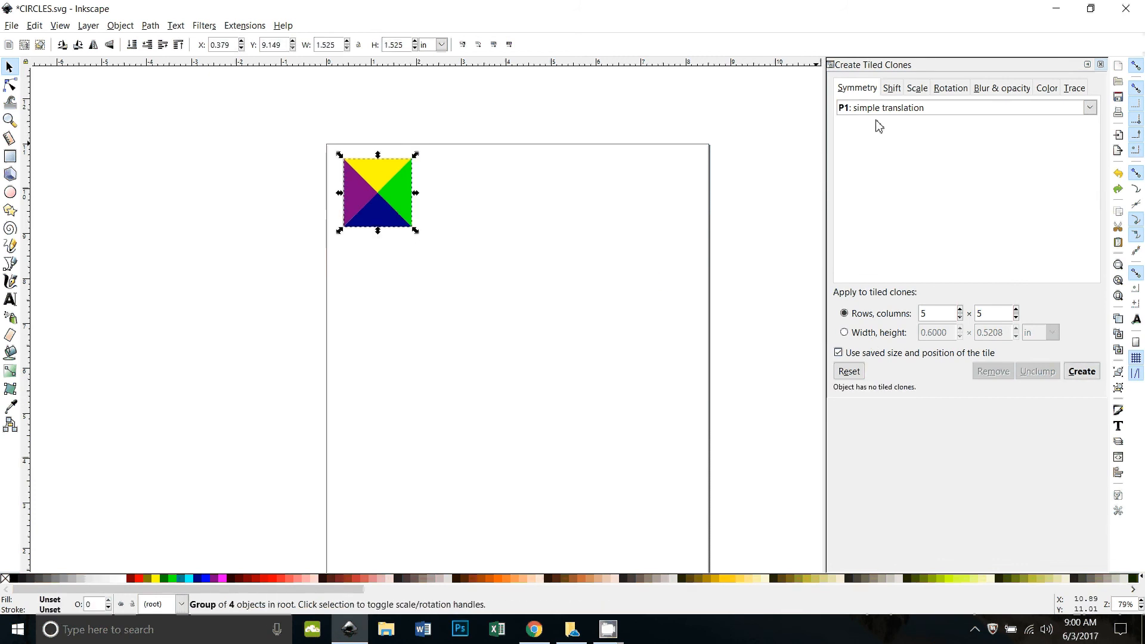
# Create clones with 10% Shift X per row, undo, and reset the shifts
pyautogui.click(893, 89)
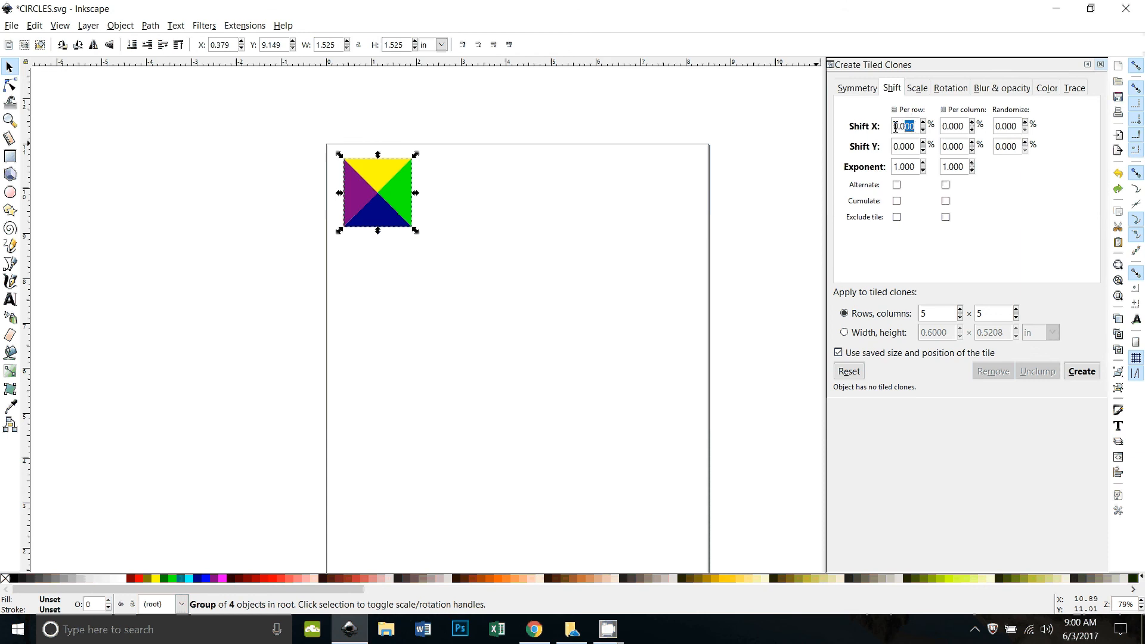
pyautogui.write('10')
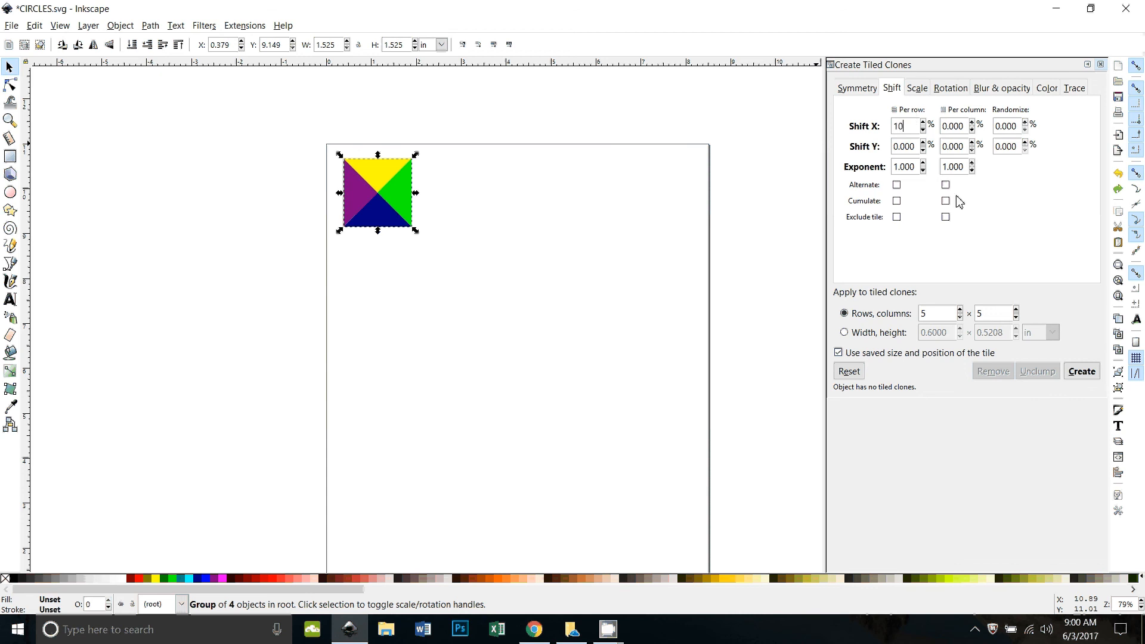
pyautogui.click(1082, 373)
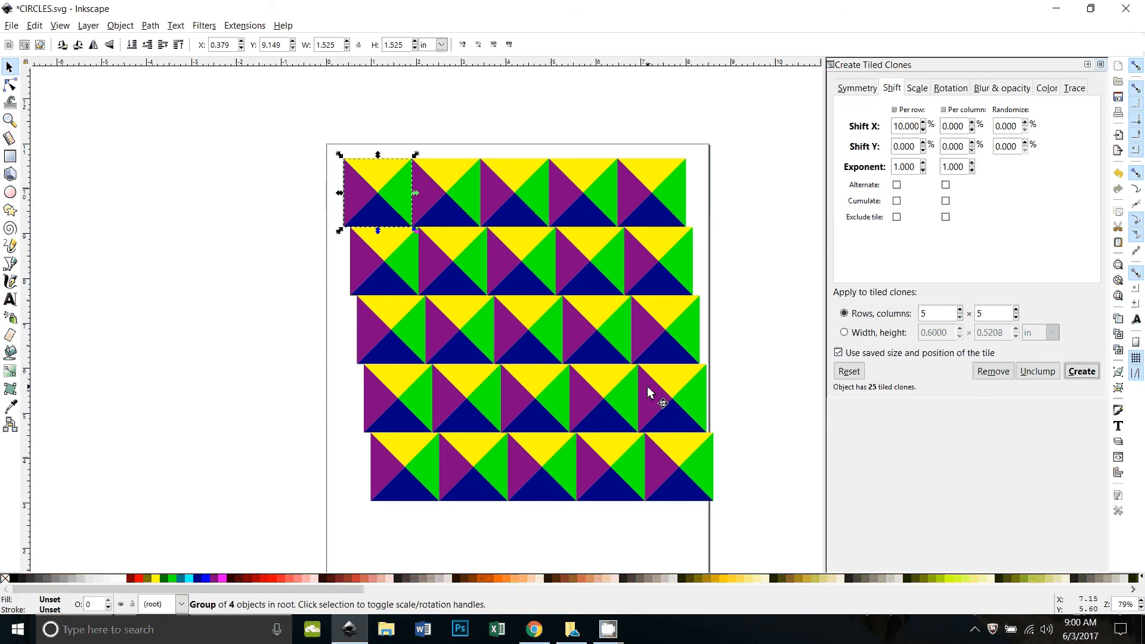
pyautogui.hotkey('ctrl', 'z')
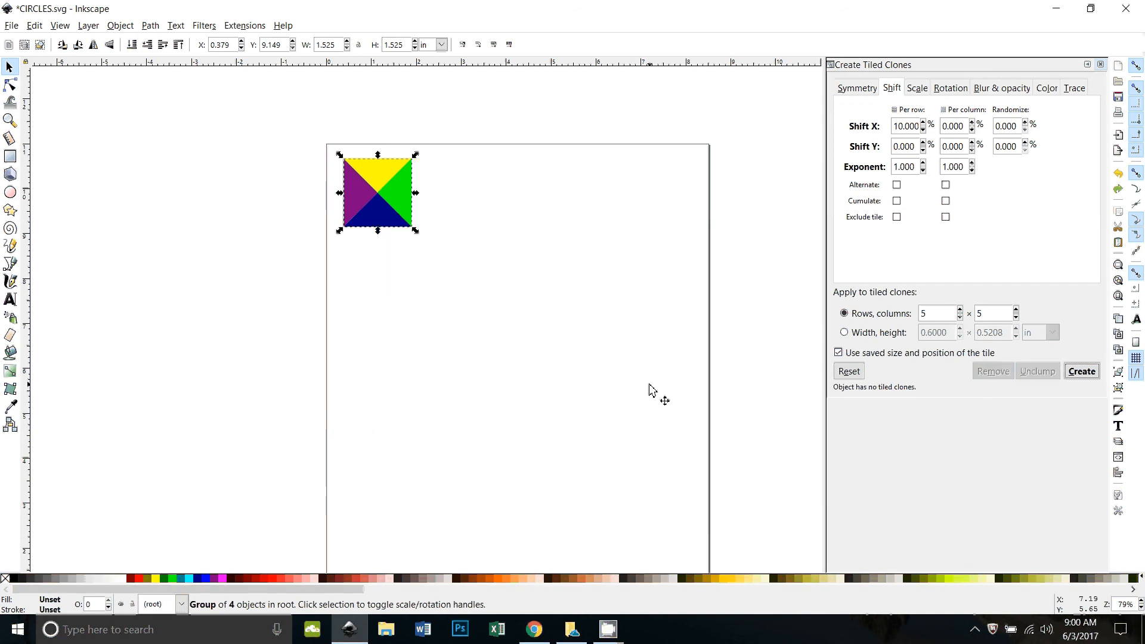
pyautogui.click(850, 373)
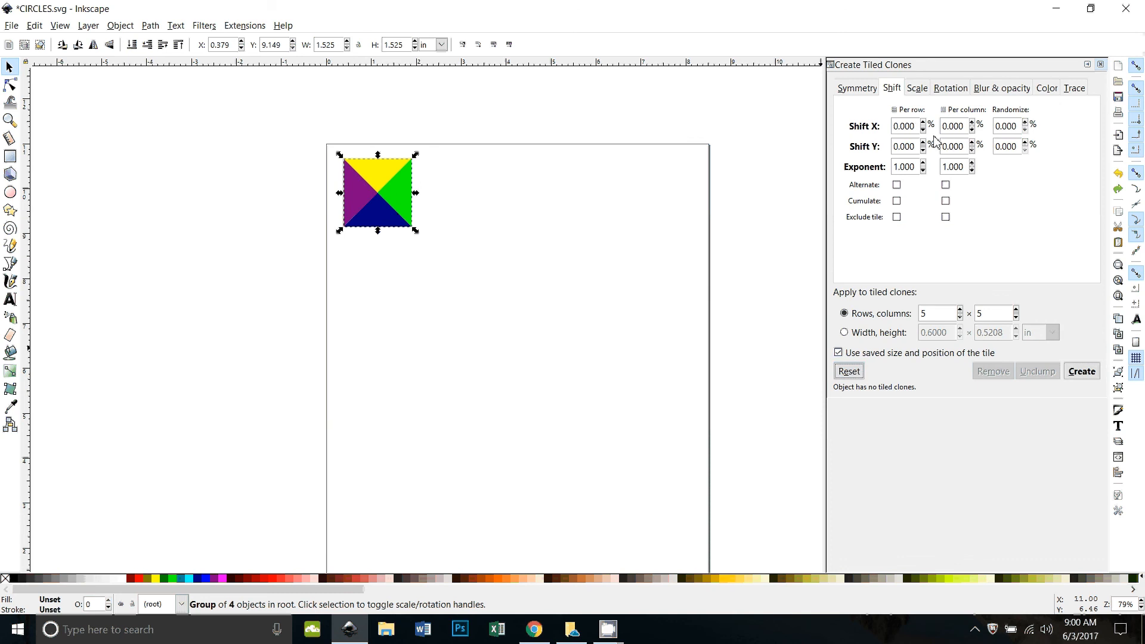
# Create clones with 10% Shift Y per row, undo, and reset the shifts
pyautogui.moveTo(901, 146); pyautogui.dragTo(915, 146)
pyautogui.hotkey('ctrl', 'a')
pyautogui.write('10')
pyautogui.click(1081, 371)
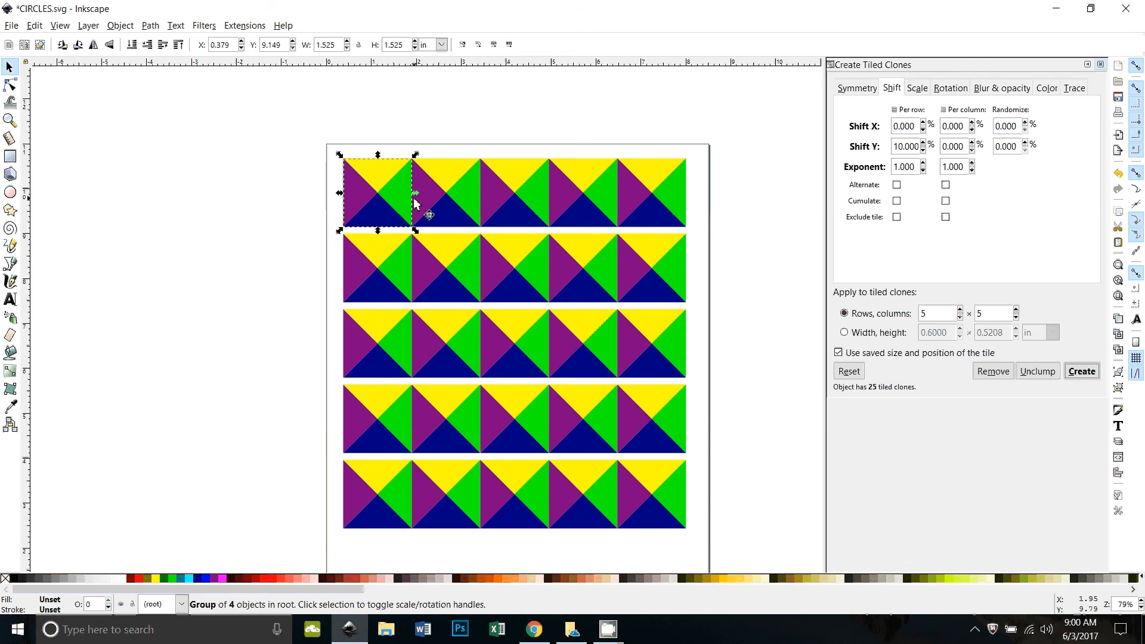
pyautogui.hotkey('ctrl', 'z')
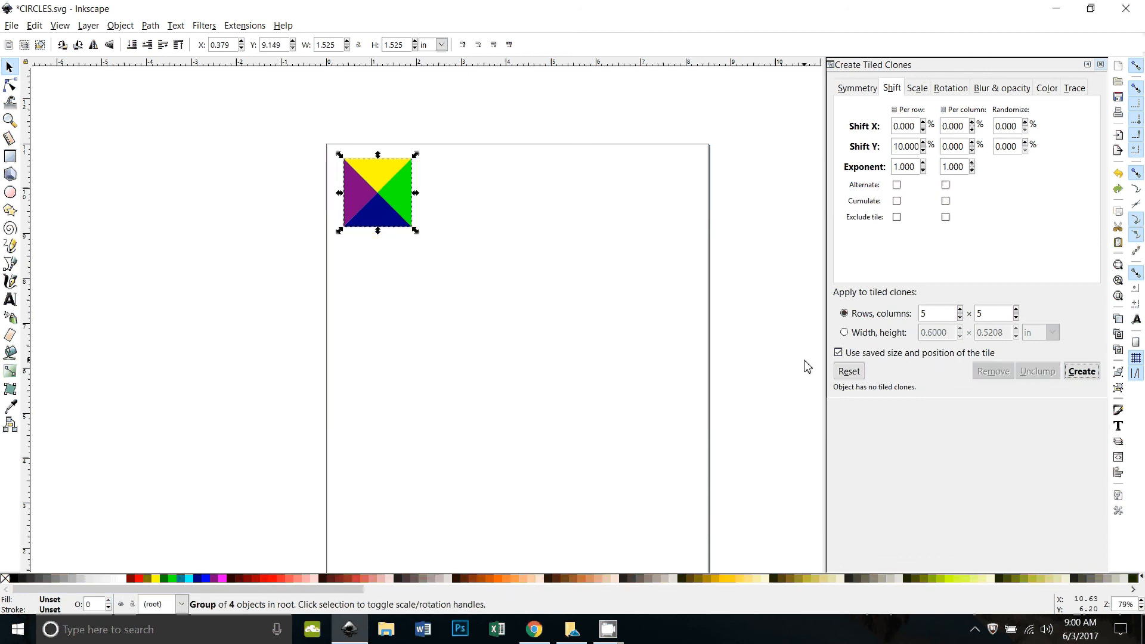
pyautogui.click(848, 371)
# Create clones with 10% Shift X per column, undo, and reset the shifts
pyautogui.click(955, 127)
pyautogui.tripleClick(955, 127)
pyautogui.write('10')
pyautogui.click(1082, 371)
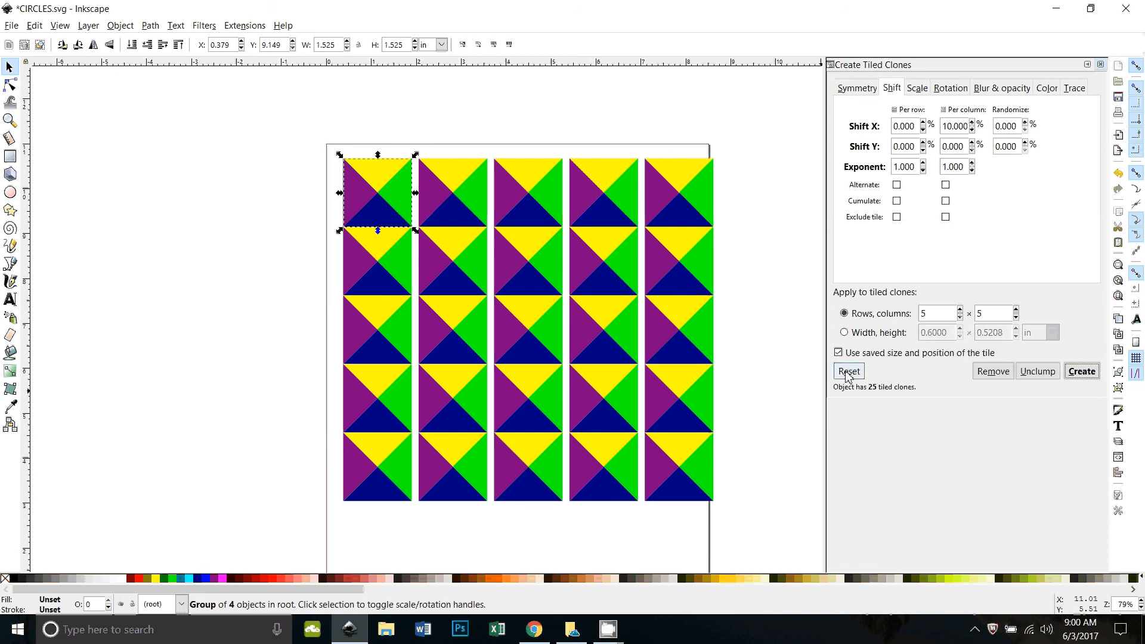
pyautogui.press('Escape')
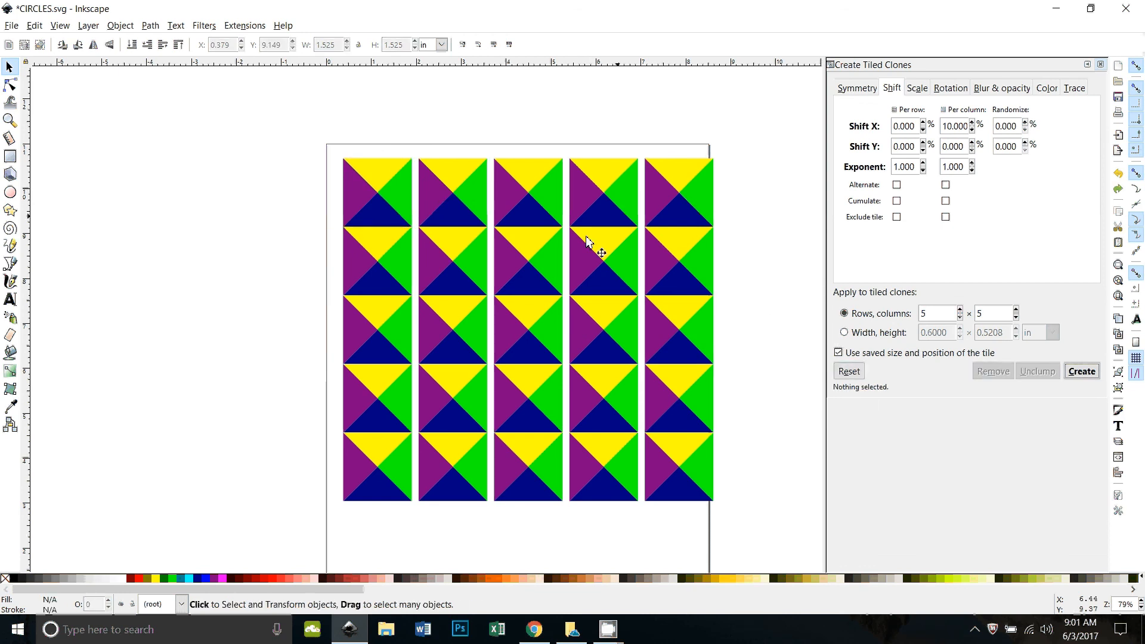
pyautogui.hotkey('ctrl', 'z')
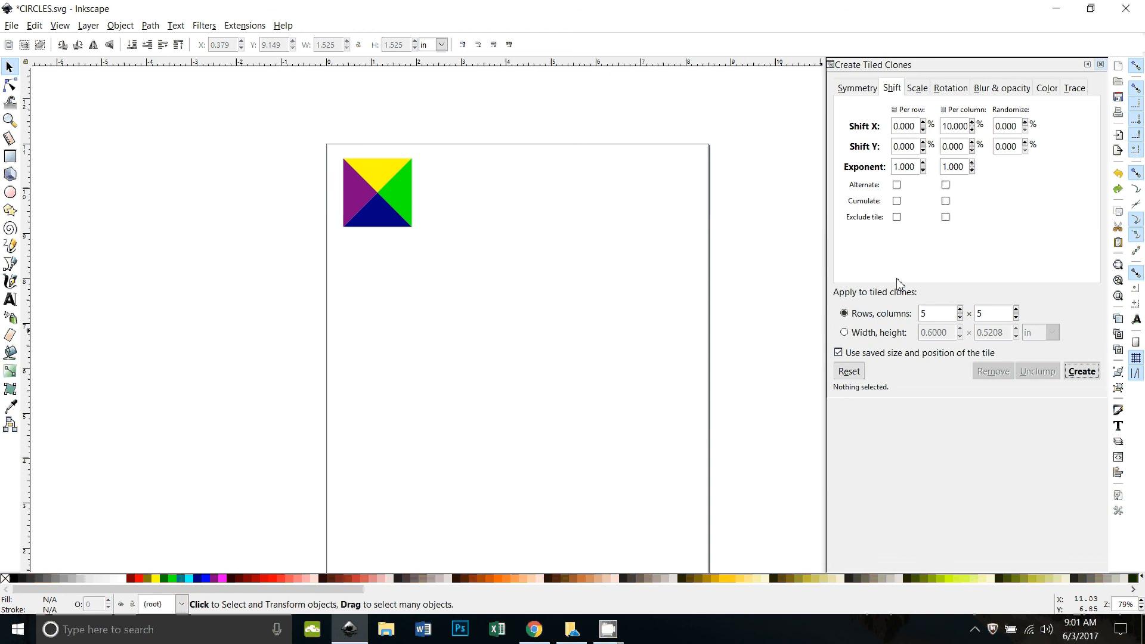
pyautogui.click(850, 371)
# Create clones with 10% Shift Y per column, then undo the stepped grid
pyautogui.doubleClick(956, 146)
pyautogui.tripleClick(958, 145)
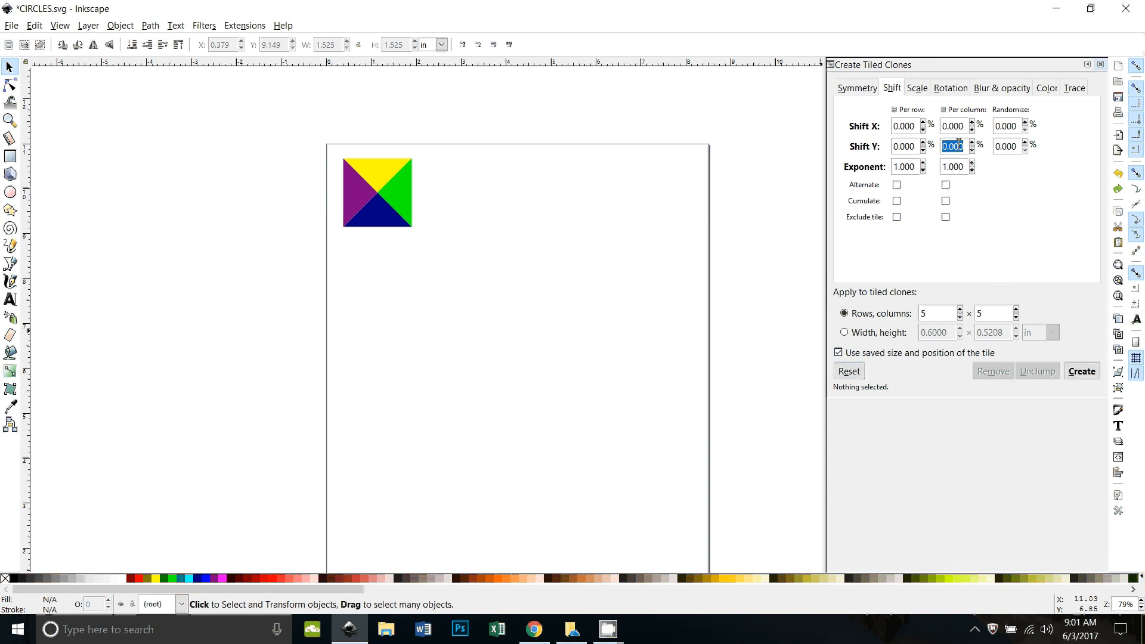
pyautogui.write('10')
pyautogui.click(1078, 372)
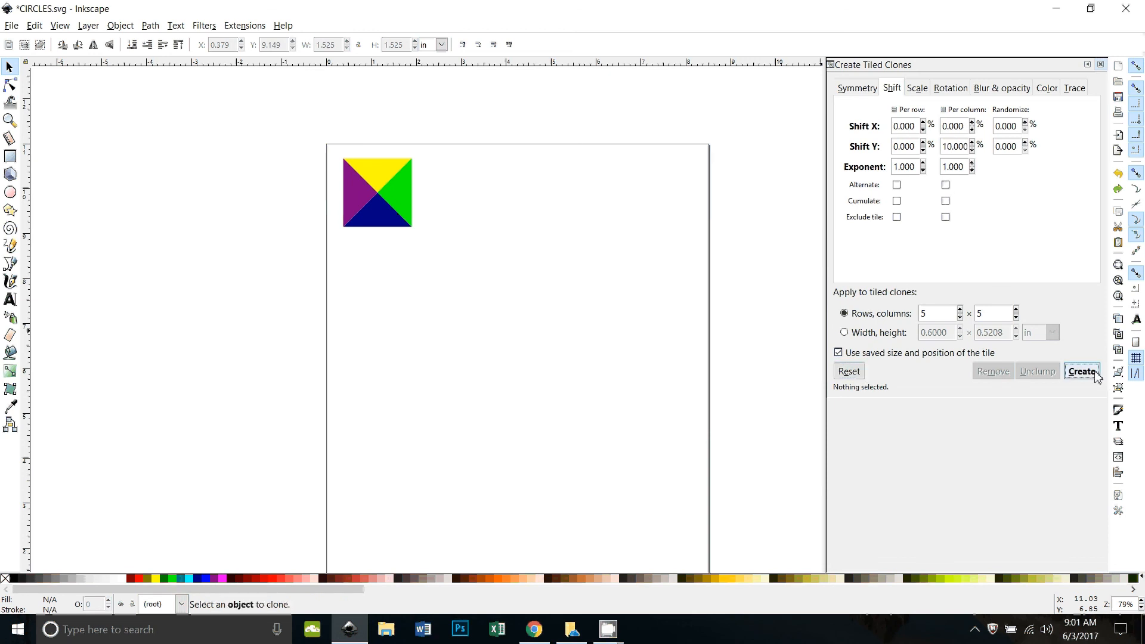
pyautogui.hotkey('ctrl', 'a')
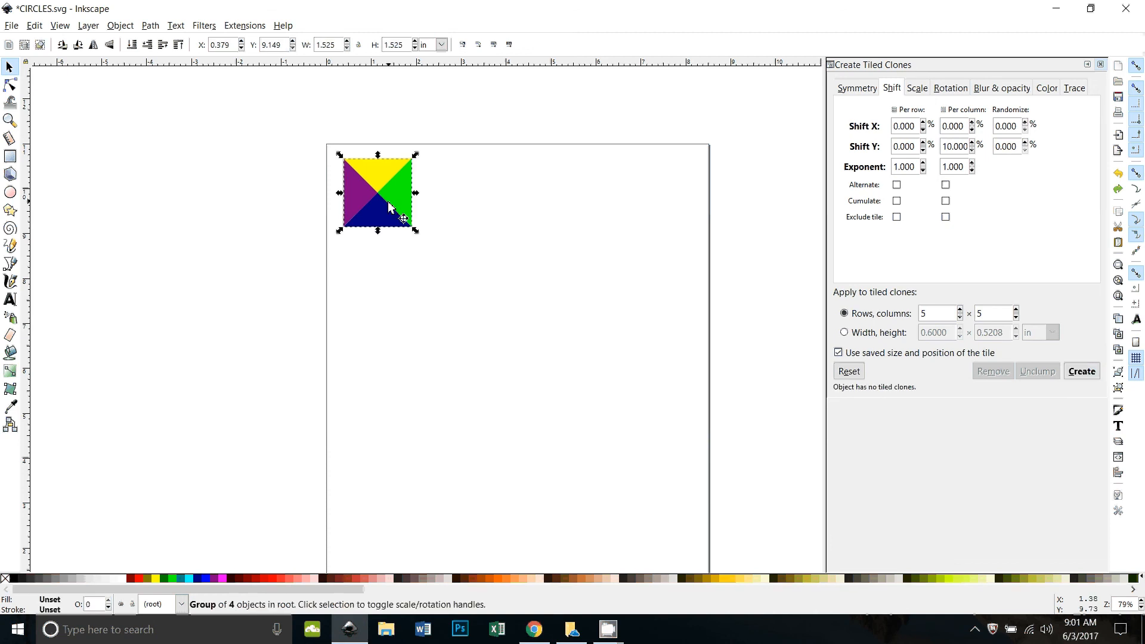
pyautogui.click(1077, 372)
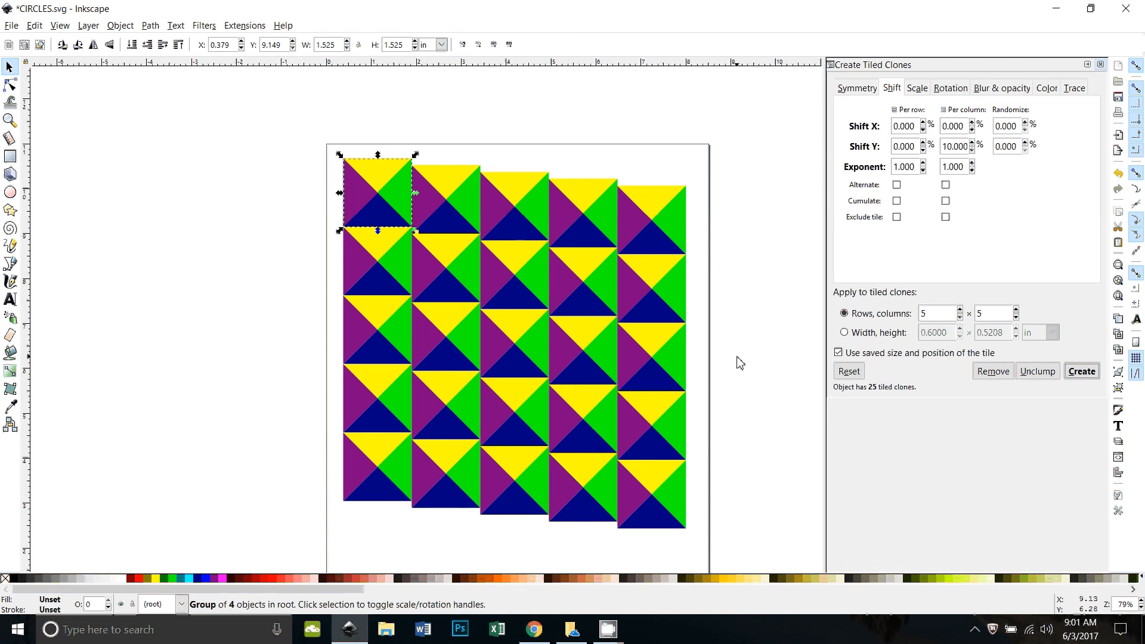
pyautogui.hotkey('ctrl', 'z')
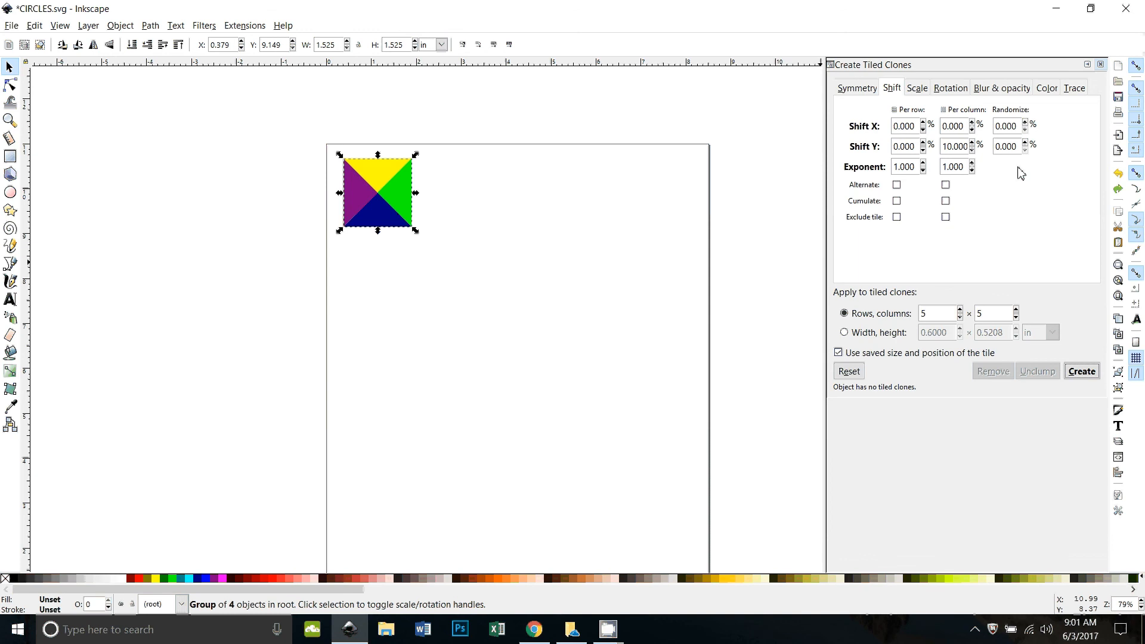
# Set 10% per-row Shift Y and per-column Shift X, create the grid, then remove the clones
pyautogui.click(849, 371)
pyautogui.moveTo(914, 147); pyautogui.dragTo(894, 147)
pyautogui.write('10')
pyautogui.moveTo(964, 126); pyautogui.dragTo(942, 126)
pyautogui.write('10')
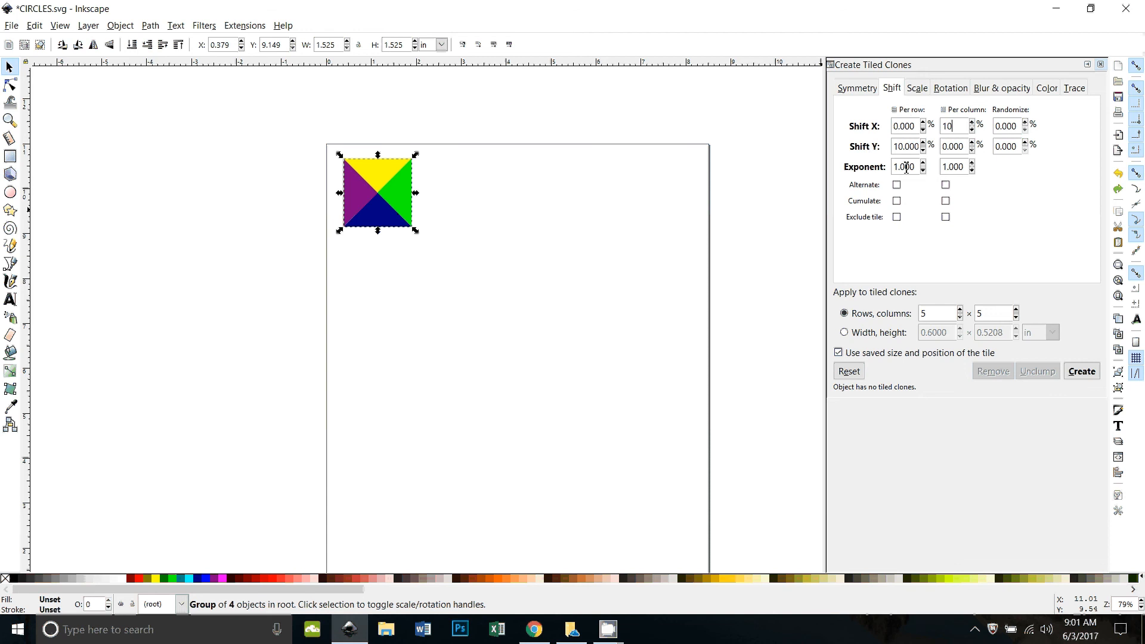
pyautogui.click(1088, 372)
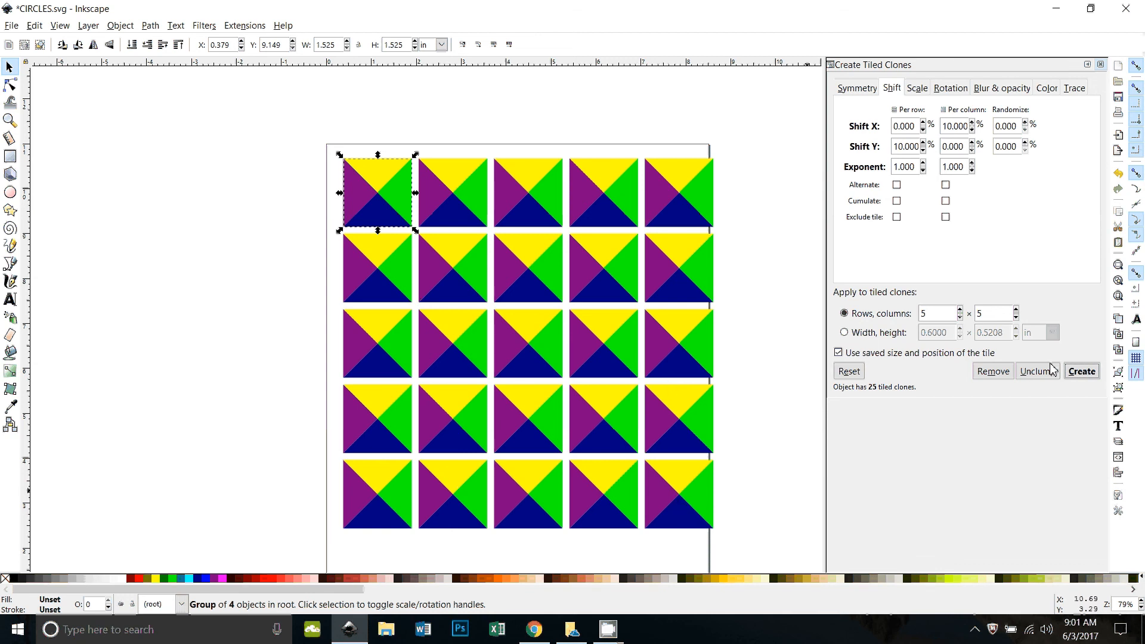
pyautogui.click(993, 371)
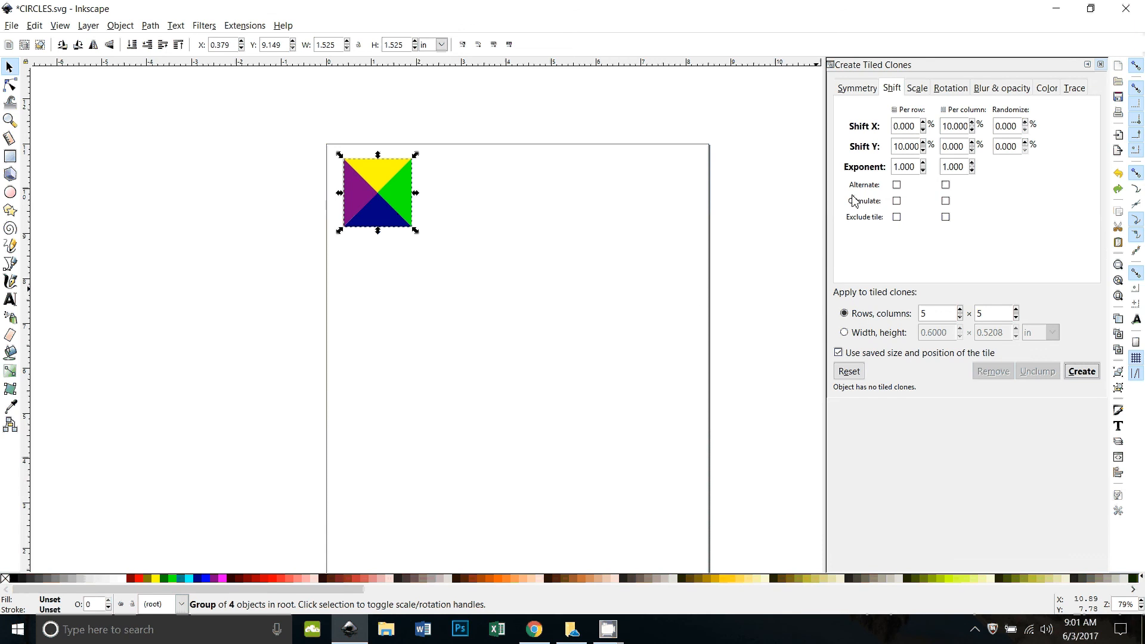
# Set both shifts to -10% for overlapping tiles, create the grid, then undo it
pyautogui.doubleClick(913, 146)
pyautogui.write('-10')
pyautogui.moveTo(952, 126); pyautogui.dragTo(966, 126)
pyautogui.doubleClick(957, 126)
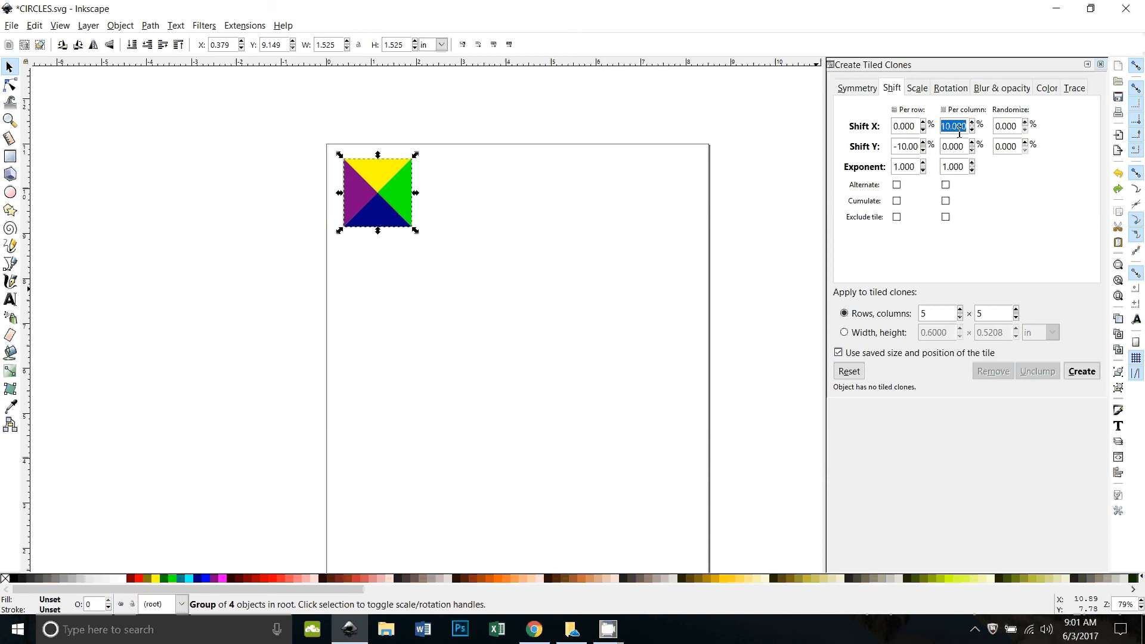
pyautogui.write('-10')
pyautogui.click(1080, 372)
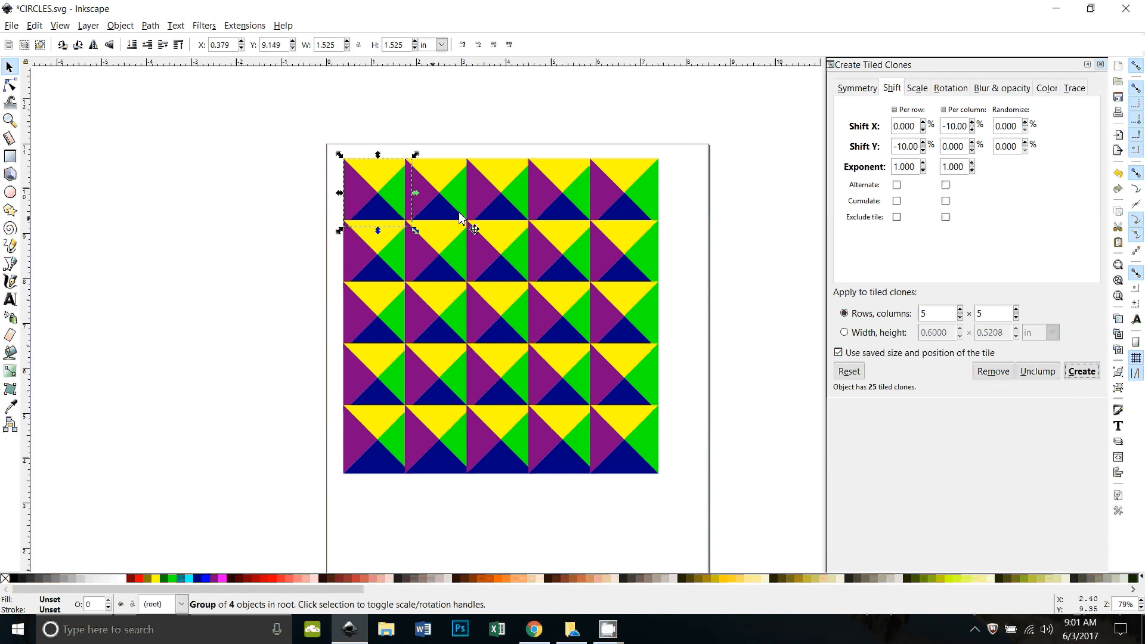
pyautogui.hotkey('ctrl', 'z')
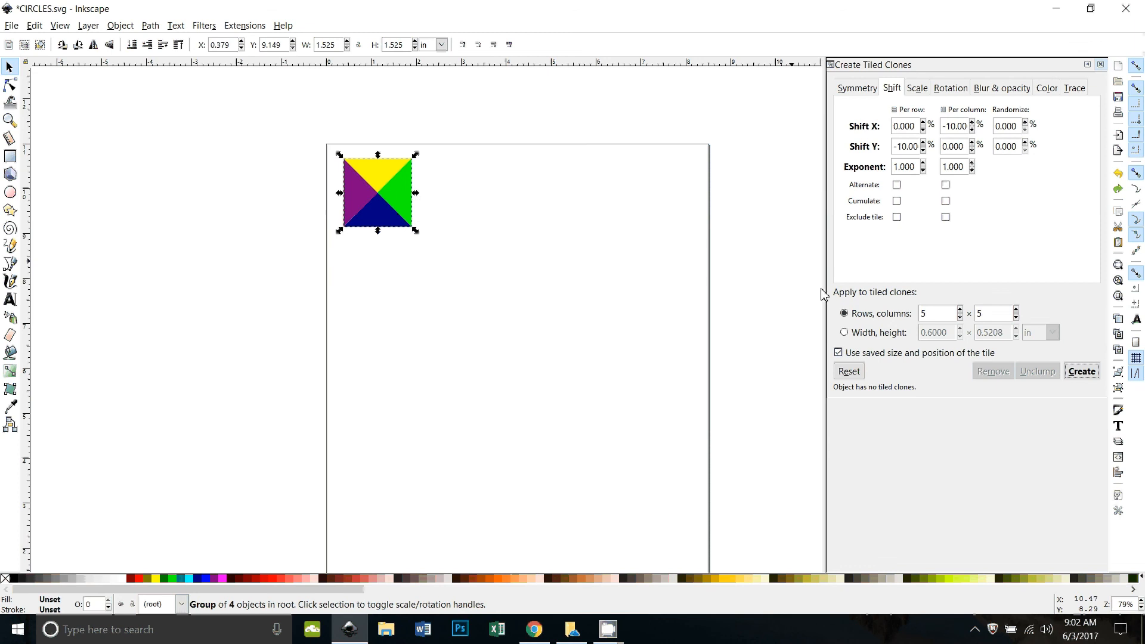
# Try a 5×5 clone grid with rows staggered by 50% per-row Shift X
pyautogui.click(850, 371)
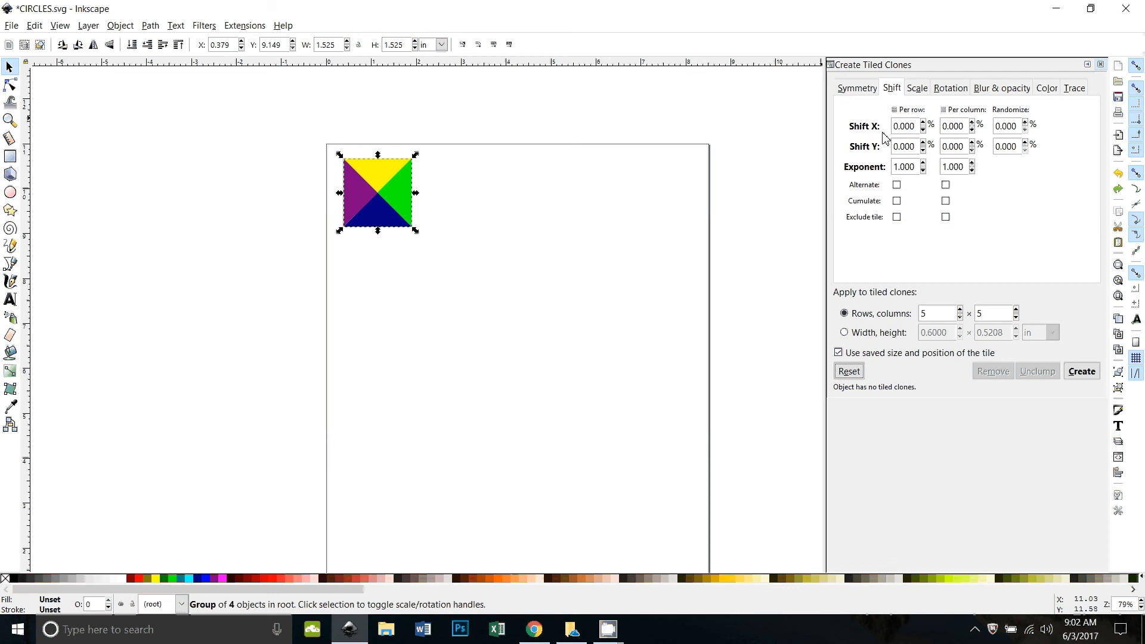
pyautogui.doubleClick(908, 125)
pyautogui.write('50')
pyautogui.click(1081, 372)
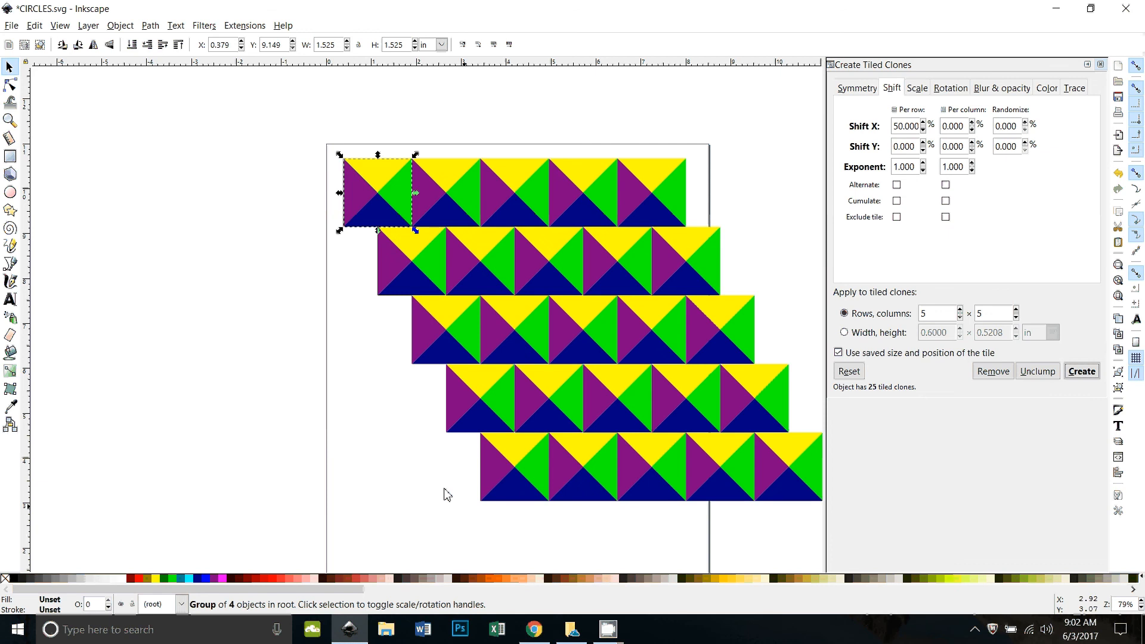
pyautogui.moveTo(428, 440); pyautogui.dragTo(269, 378)
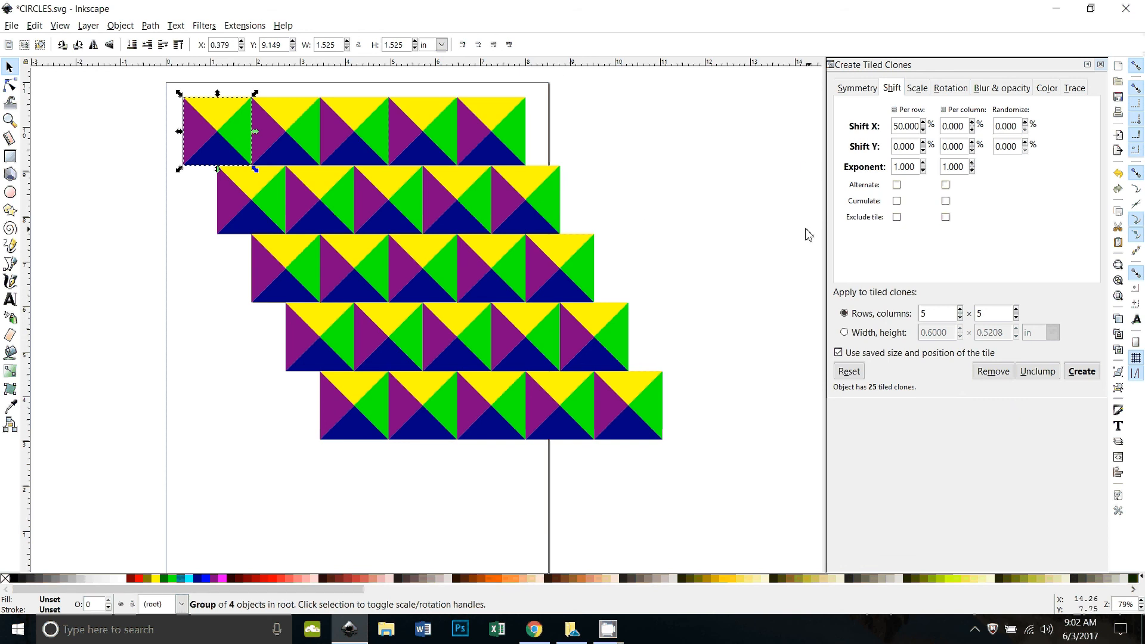
# Undo the staggered grid, reset all shifts to zero, and create a plain 5×5 grid
pyautogui.hotkey('ctrl', 'z')
pyautogui.scroll(1, 451, 273)
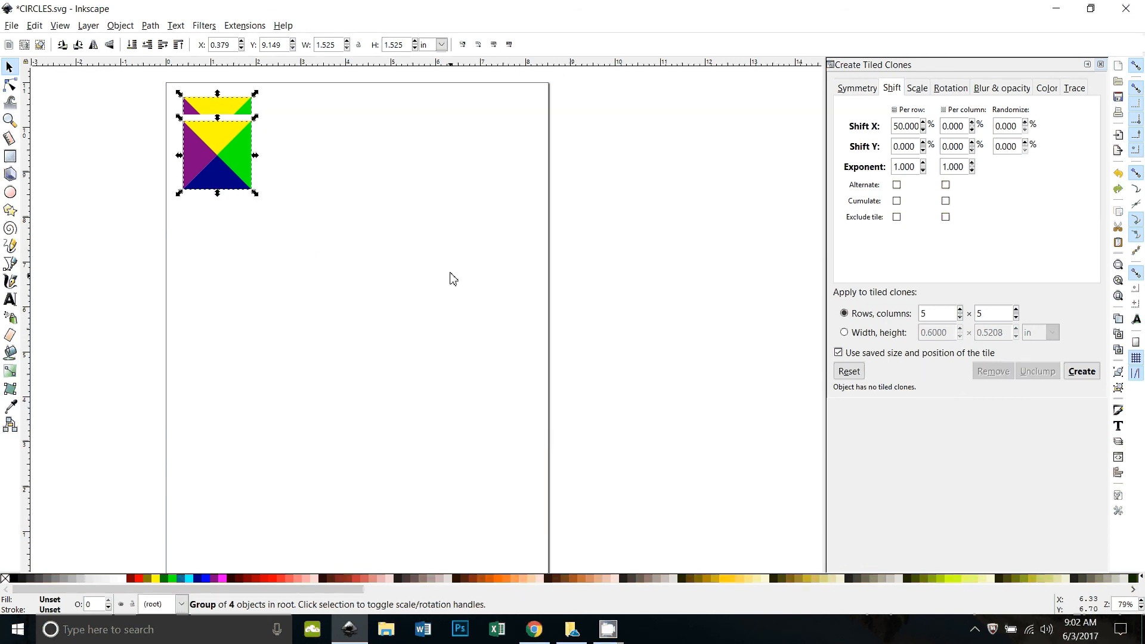
pyautogui.scroll(1, 450, 274)
pyautogui.moveTo(131, 264); pyautogui.dragTo(224, 231)
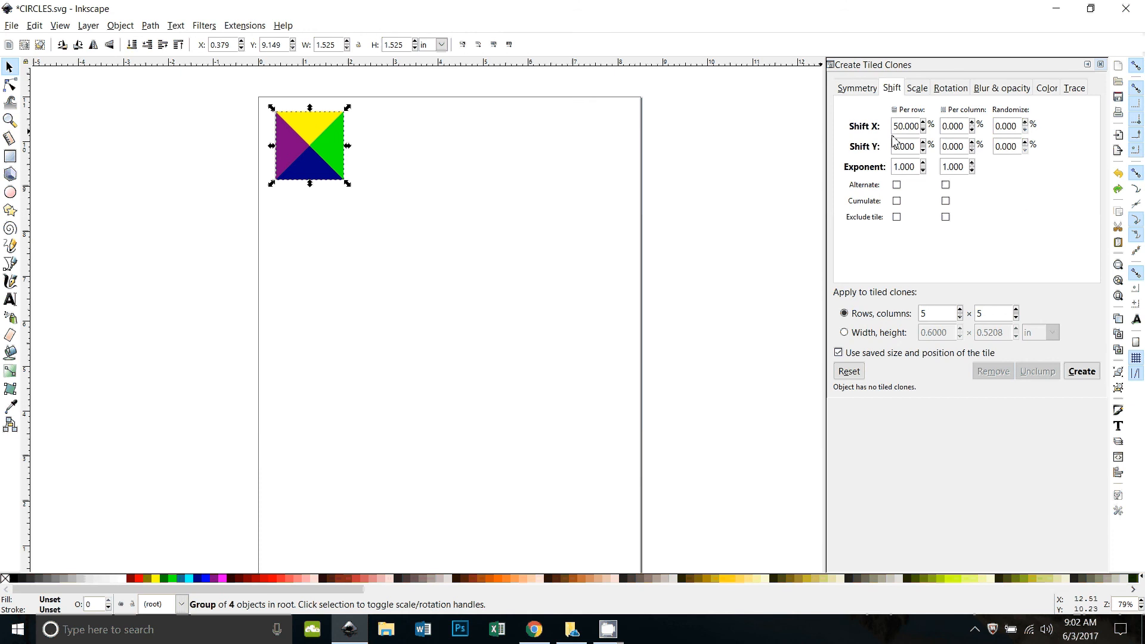
pyautogui.click(852, 374)
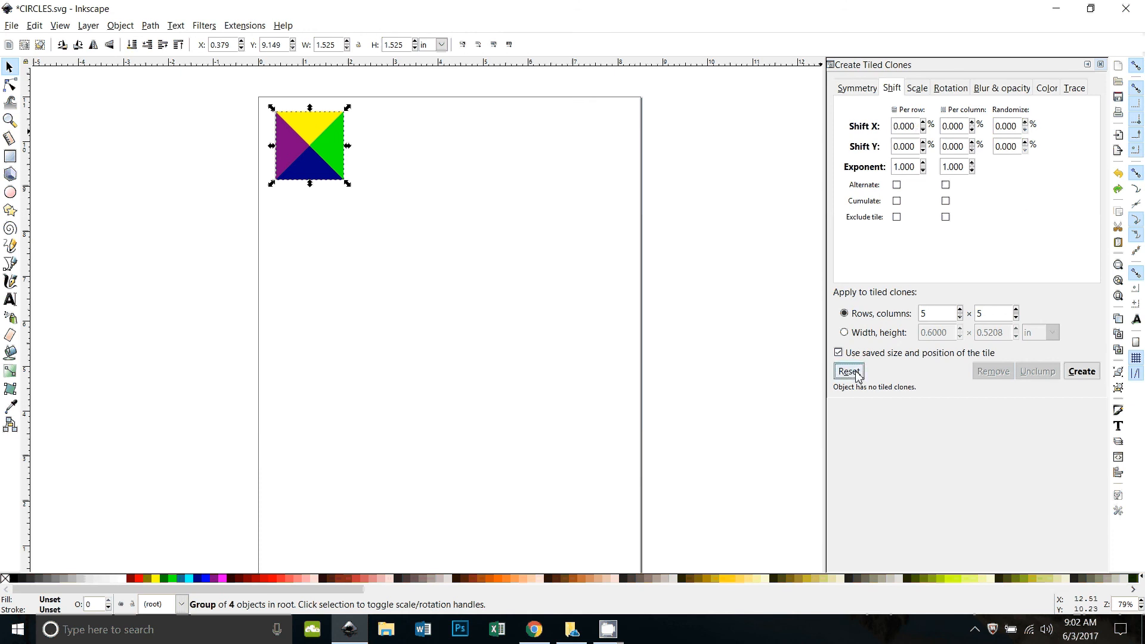
pyautogui.click(1083, 375)
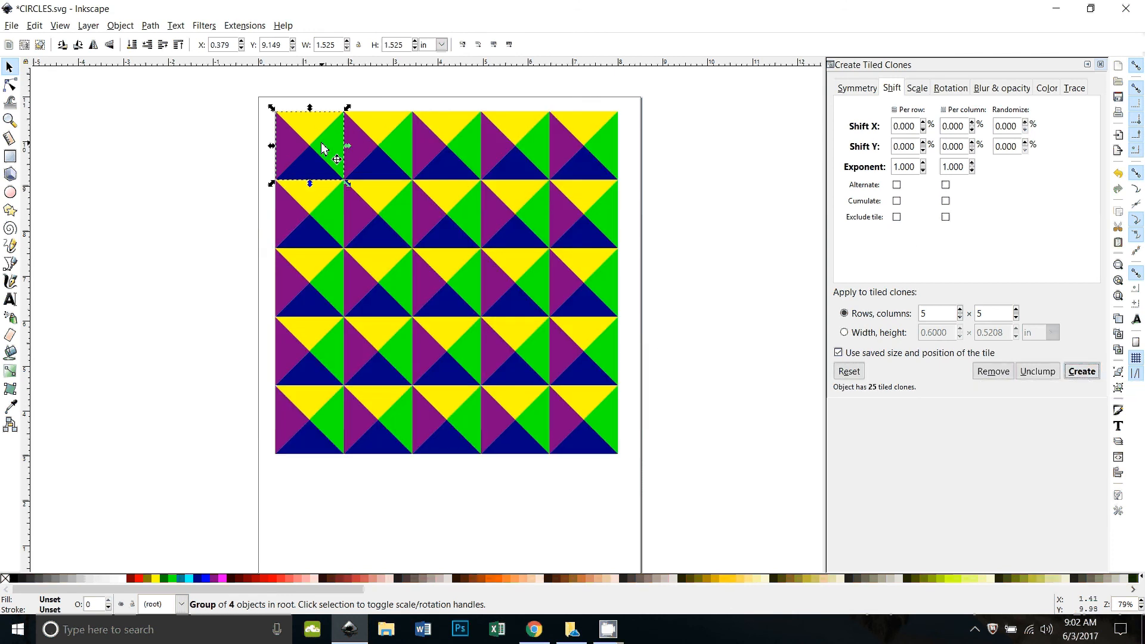
# Clear the clones and create a grid with 10% random horizontal shift
pyautogui.hotkey('ctrl', 'z')
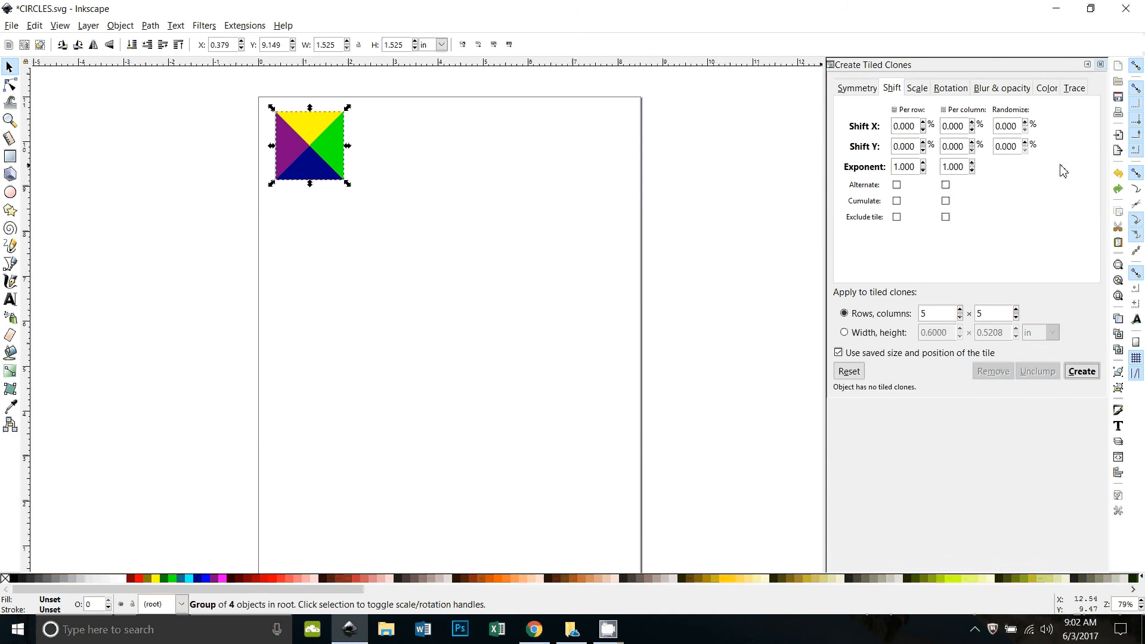
pyautogui.doubleClick(1006, 126)
pyautogui.write('10')
pyautogui.click(1097, 375)
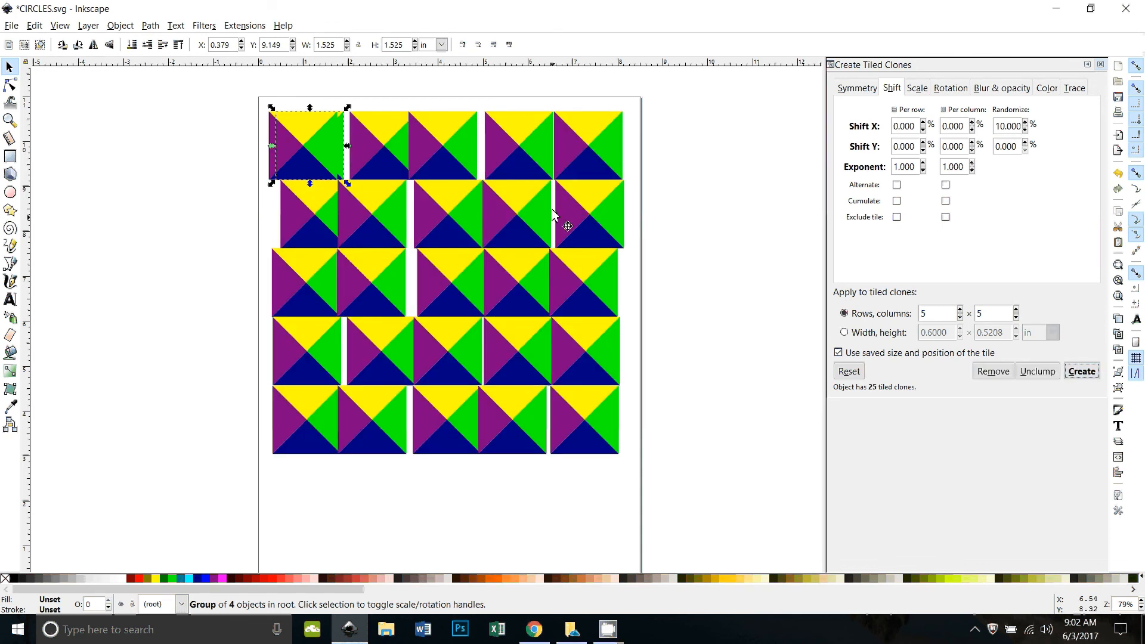
# Add 10% random vertical shift, recreate the grid, then undo it
pyautogui.click(1014, 146)
pyautogui.tripleClick(1014, 146)
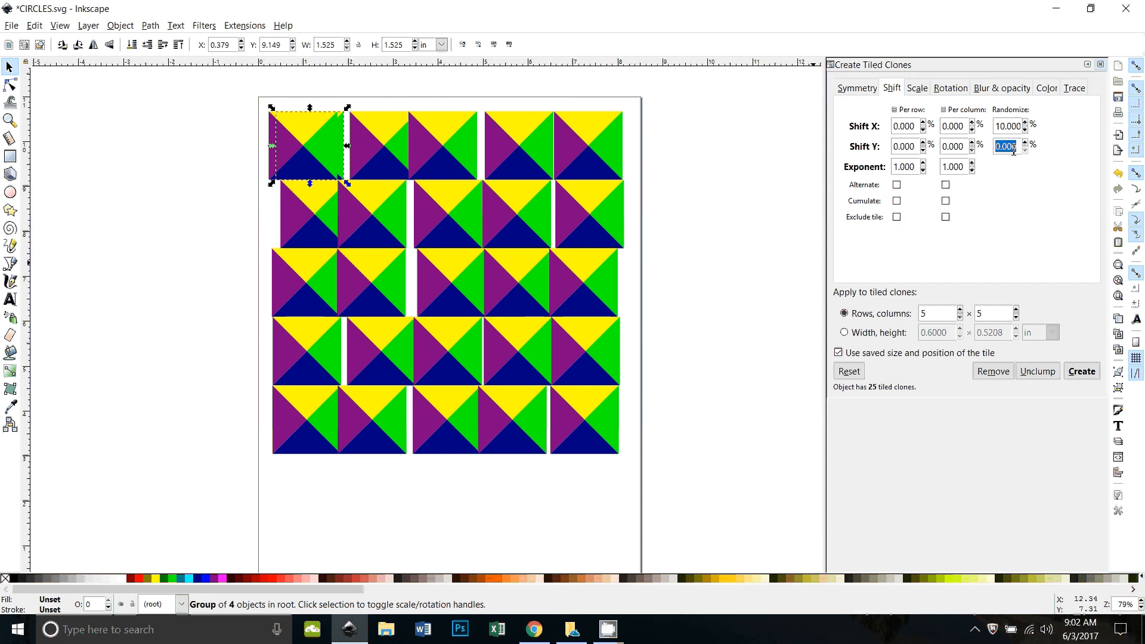
pyautogui.write('10')
pyautogui.click(1091, 377)
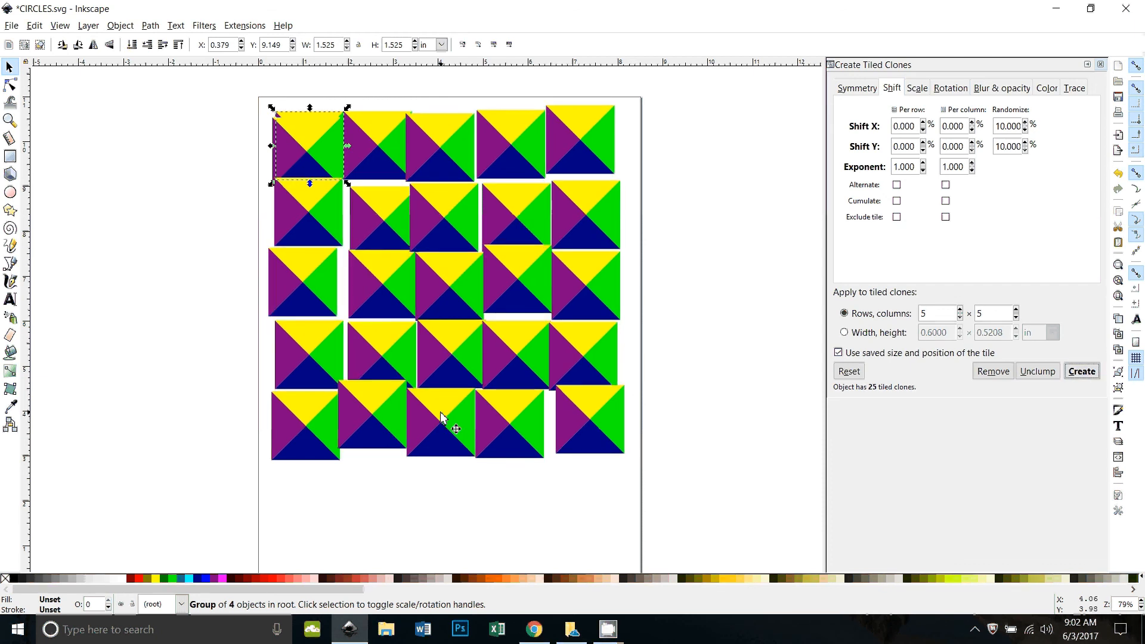
pyautogui.hotkey('ctrl', 'z')
pyautogui.hotkey('ctrl', 'z')
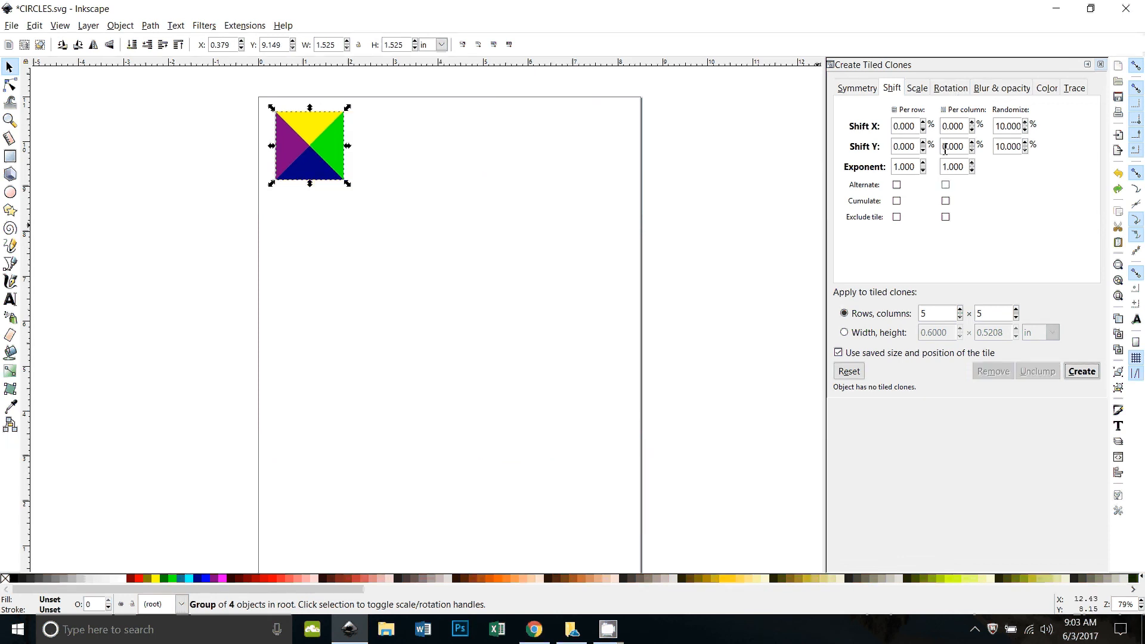
pyautogui.click(951, 89)
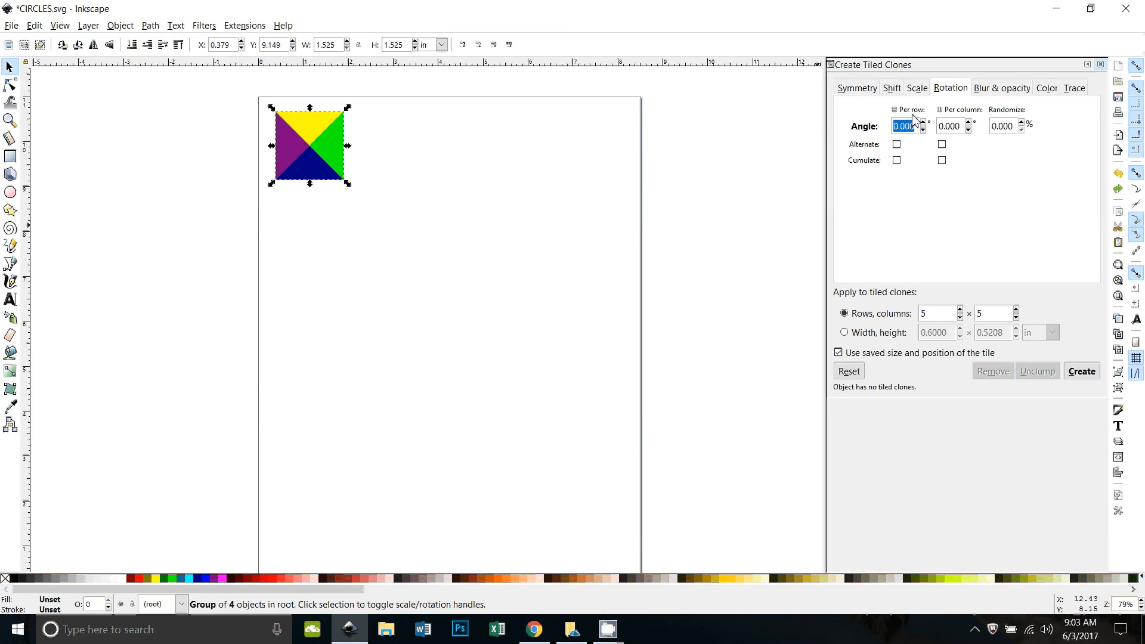
# Create a grid rotating 10° per row, then undo it
pyautogui.write('10')
pyautogui.click(1083, 373)
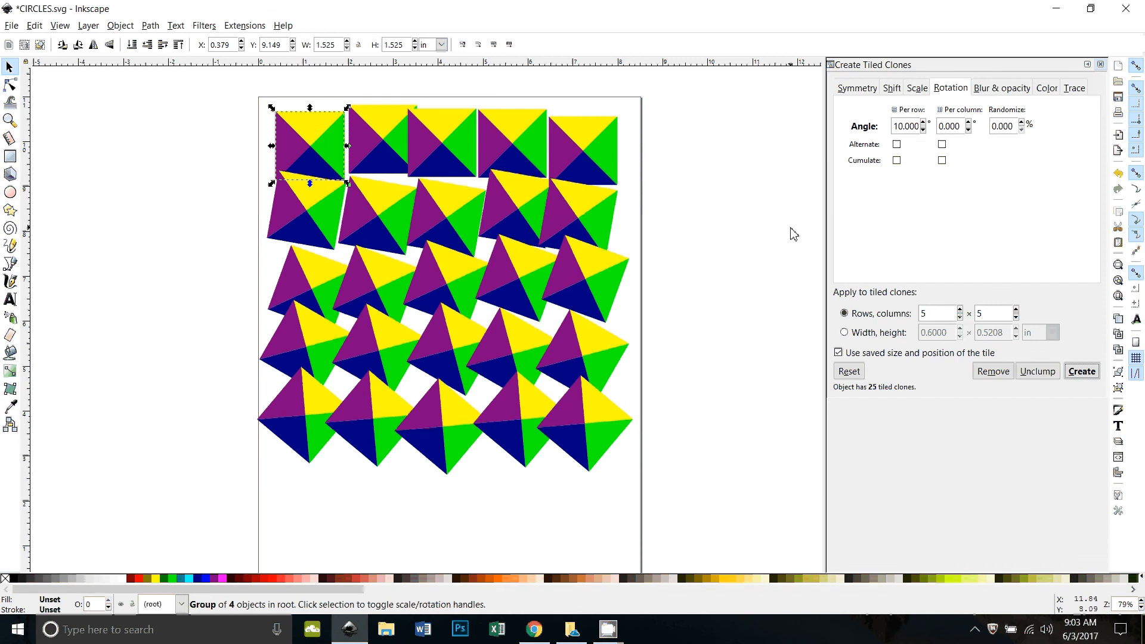
pyautogui.hotkey('ctrl', 'z')
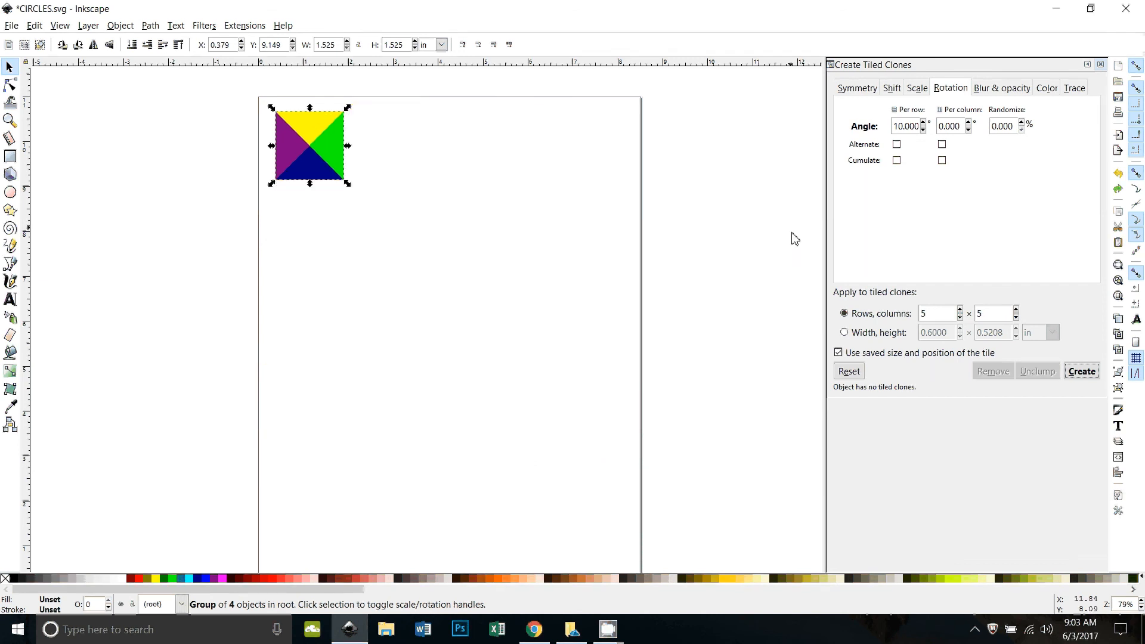
# Set per-row rotation to 0 and per-column rotation to 10°, and create that grid
pyautogui.tripleClick(907, 126)
pyautogui.write('0')
pyautogui.click(947, 126)
pyautogui.tripleClick(947, 126)
pyautogui.write('10')
pyautogui.click(1081, 372)
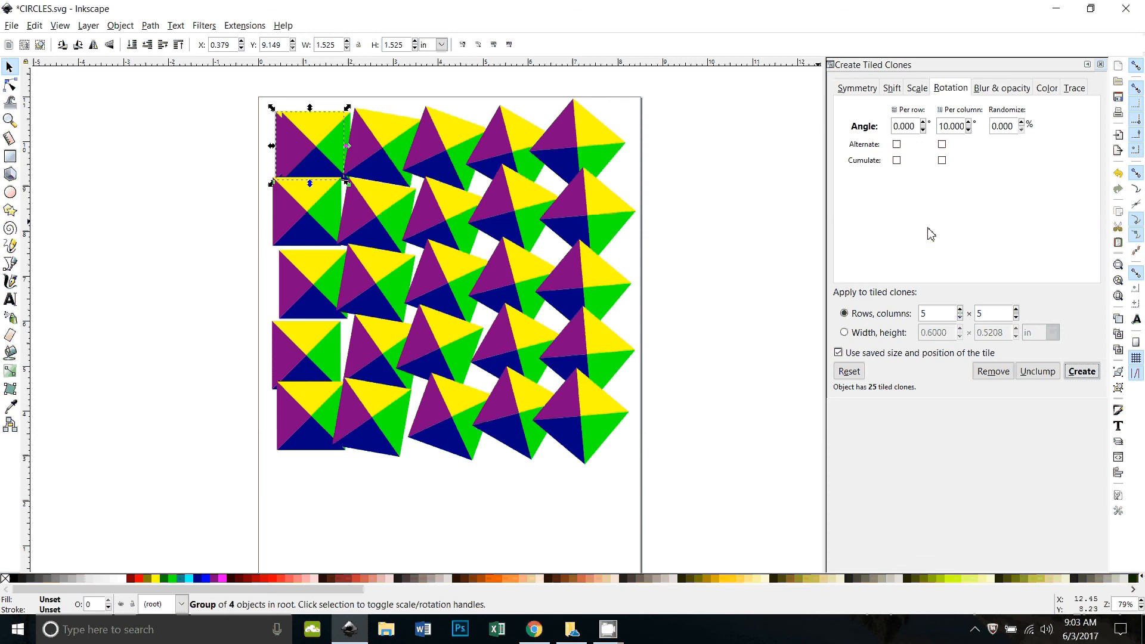
# Rotate 10° per row and per column together, then undo back to the single tile
pyautogui.tripleClick(904, 125)
pyautogui.write('10')
pyautogui.click(1085, 377)
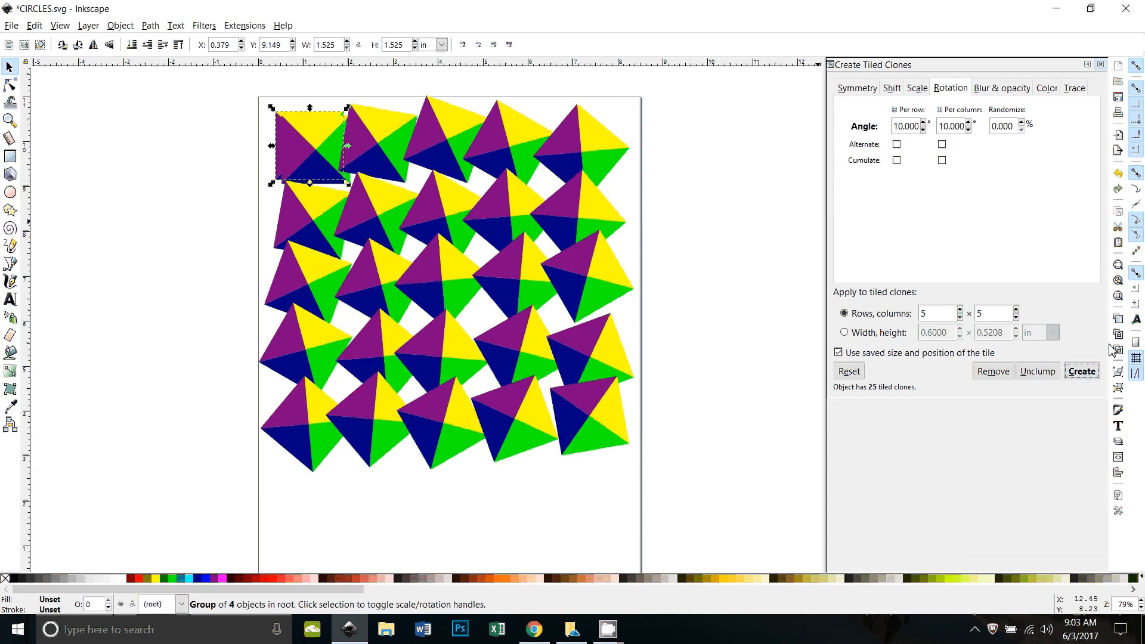
pyautogui.hotkey('ctrl', 'z')
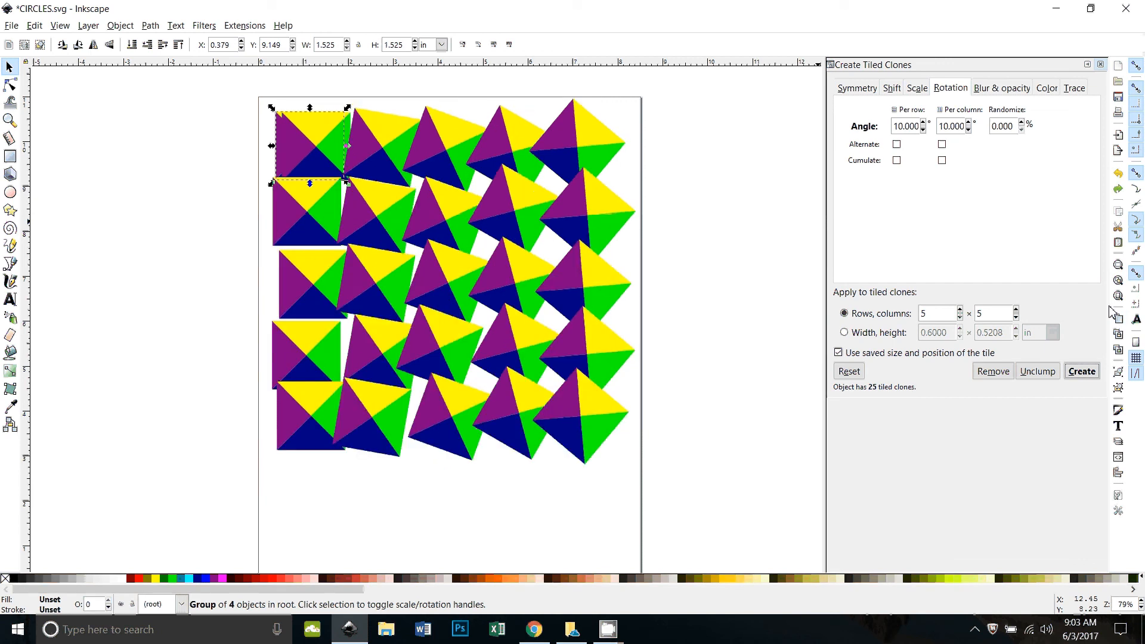
pyautogui.hotkey('ctrl', 'z')
pyautogui.click(917, 88)
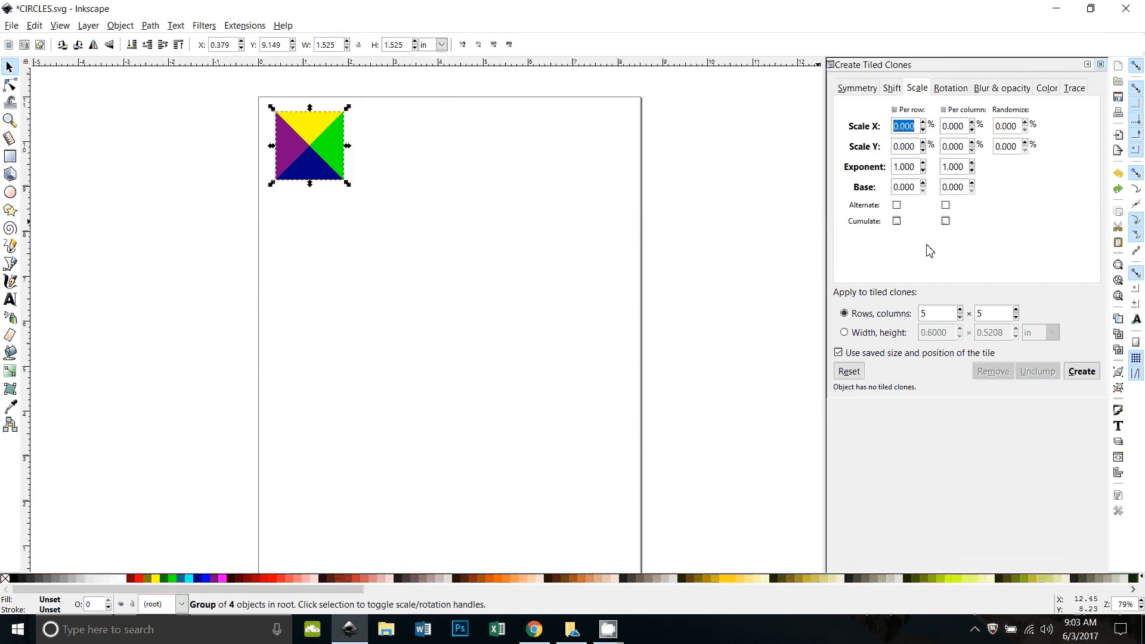
# Set per-row Scale X to 10% and create the clone grid
pyautogui.click(893, 89)
pyautogui.click(922, 91)
pyautogui.write('10')
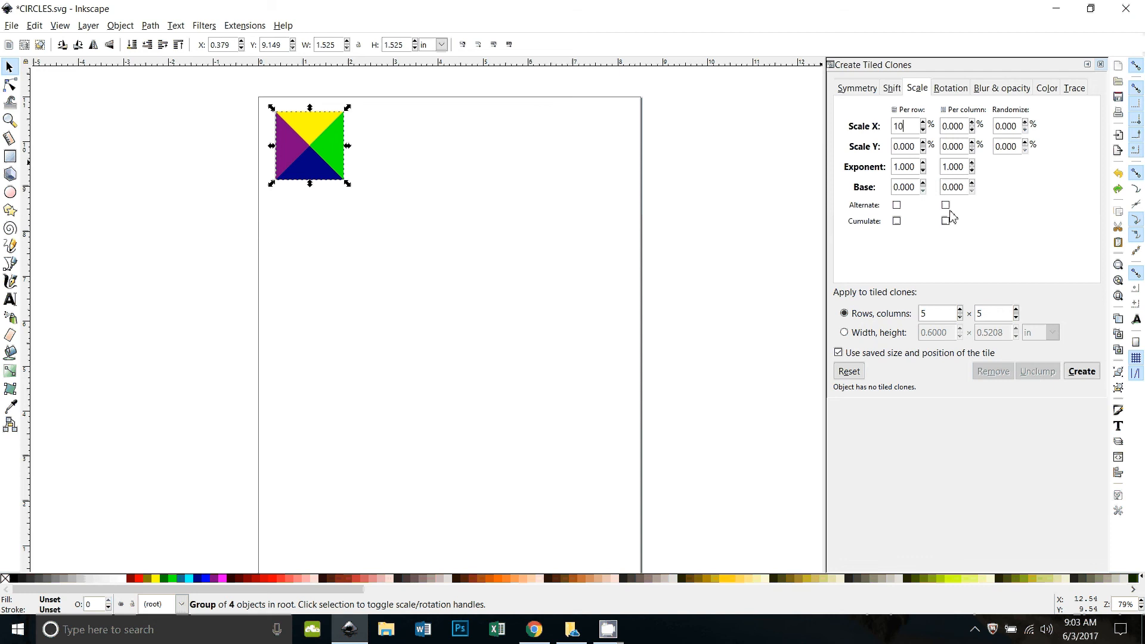
pyautogui.click(1082, 371)
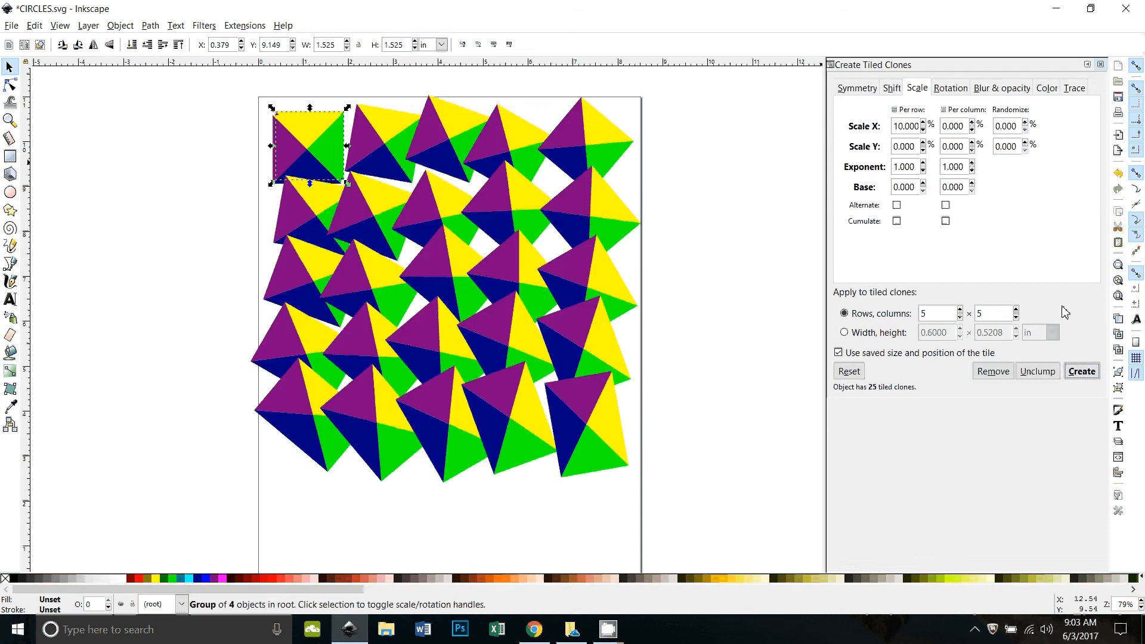
# Reset all settings, then recreate the grid with only 10% per-row Scale X
pyautogui.click(848, 373)
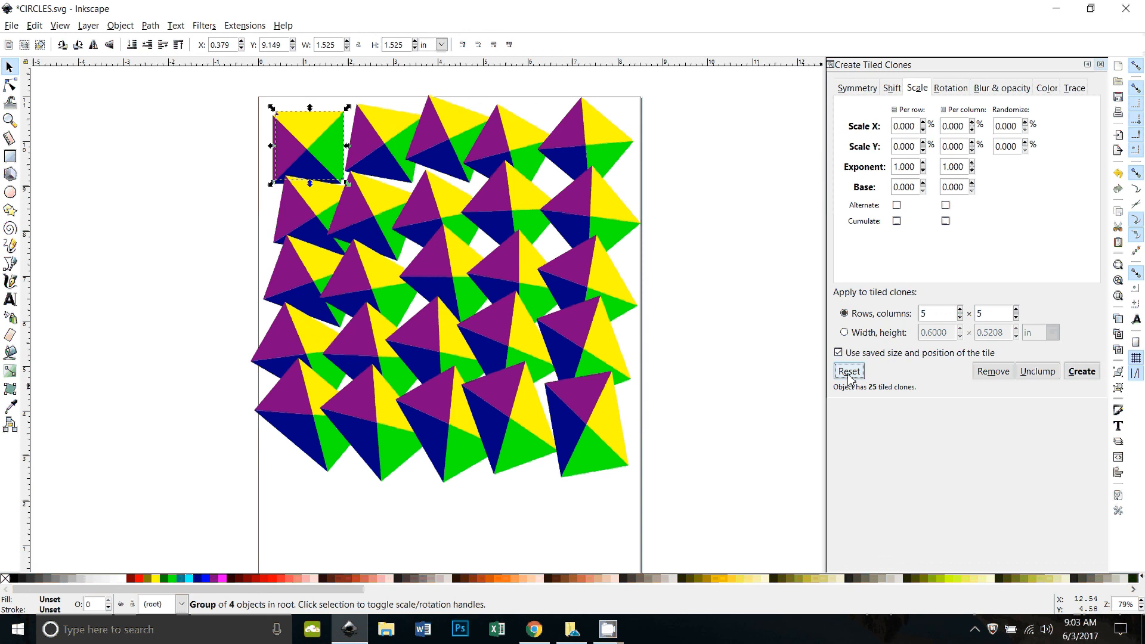
pyautogui.doubleClick(911, 128)
pyautogui.write('10')
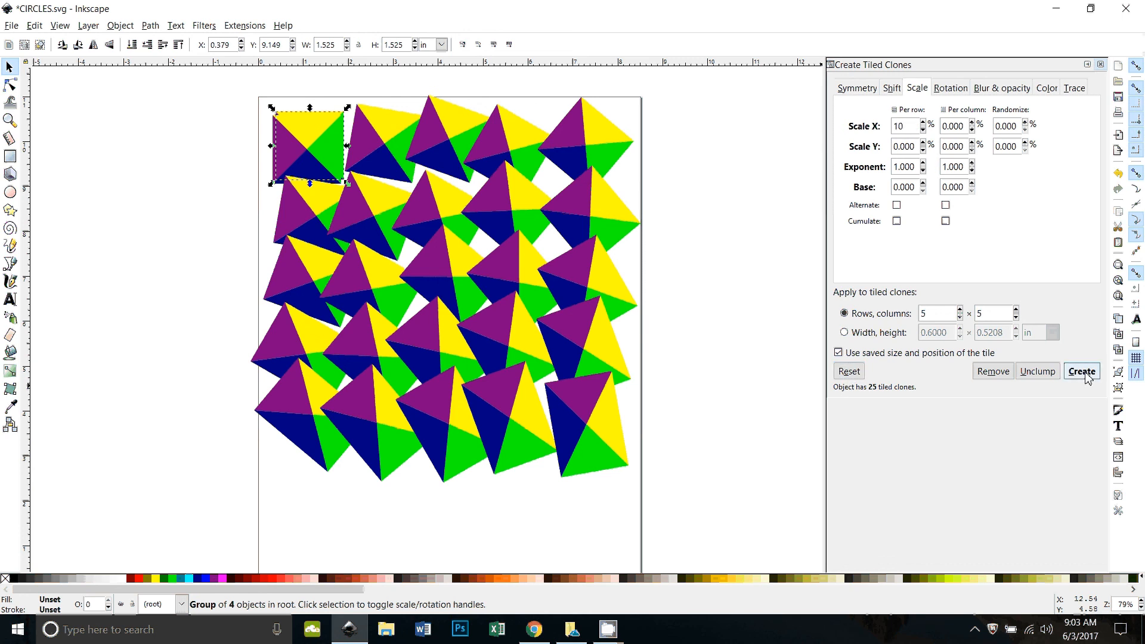
pyautogui.click(1085, 376)
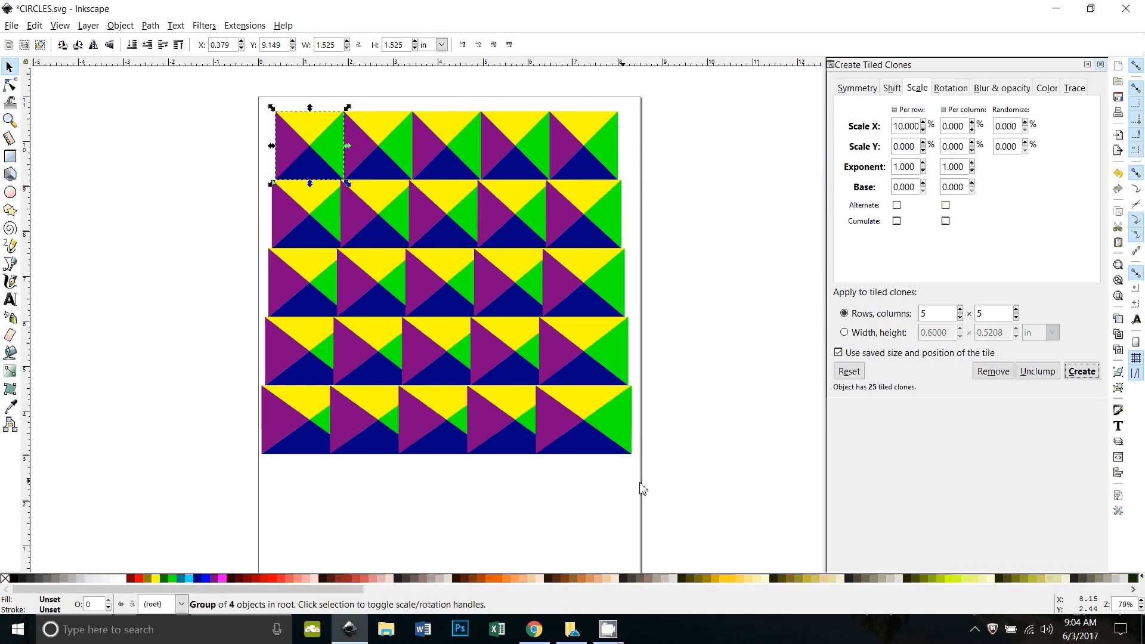
# Set per-row Scale Y to 10% and recreate the grid
pyautogui.doubleClick(904, 146)
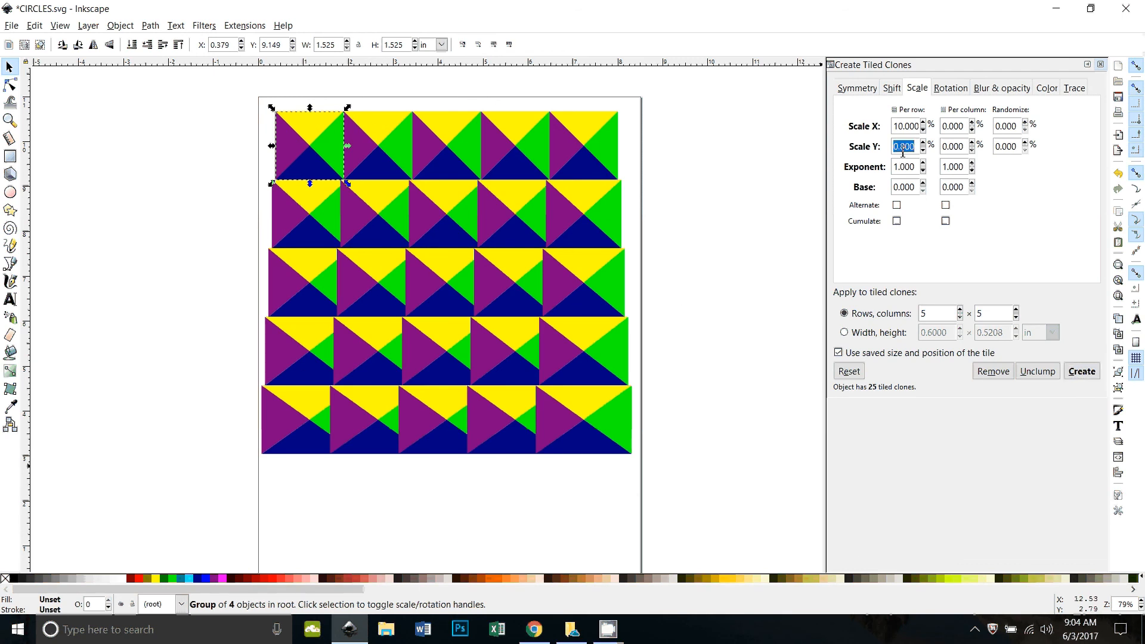
pyautogui.write('10')
pyautogui.click(1082, 371)
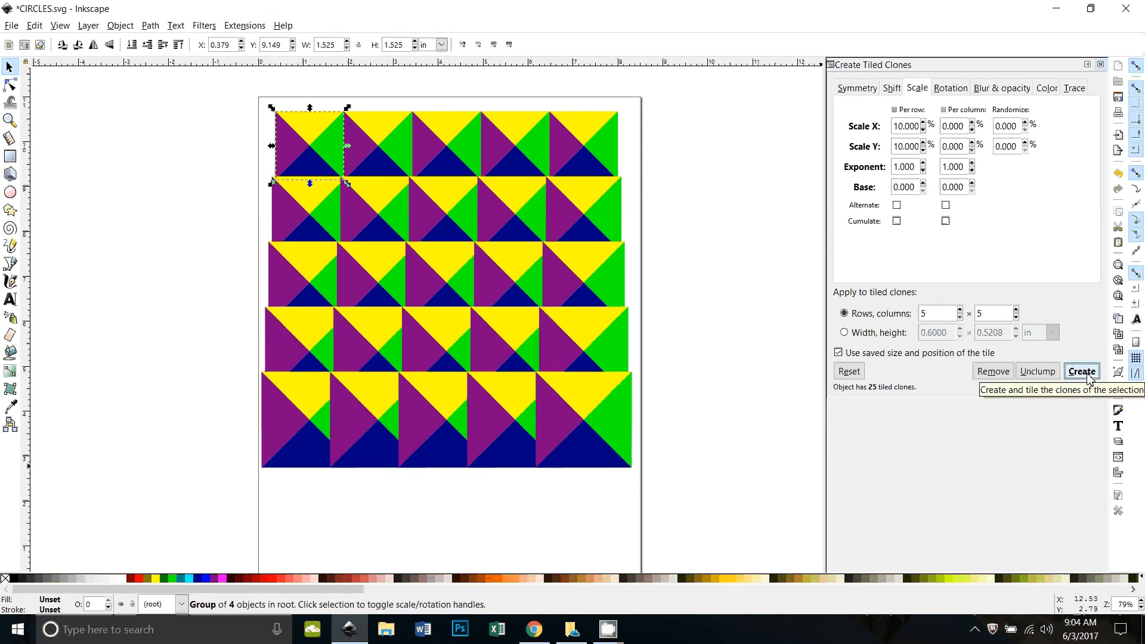
# Add 10% random Scale X, recreate the grid, and deselect the tile
pyautogui.doubleClick(1011, 126)
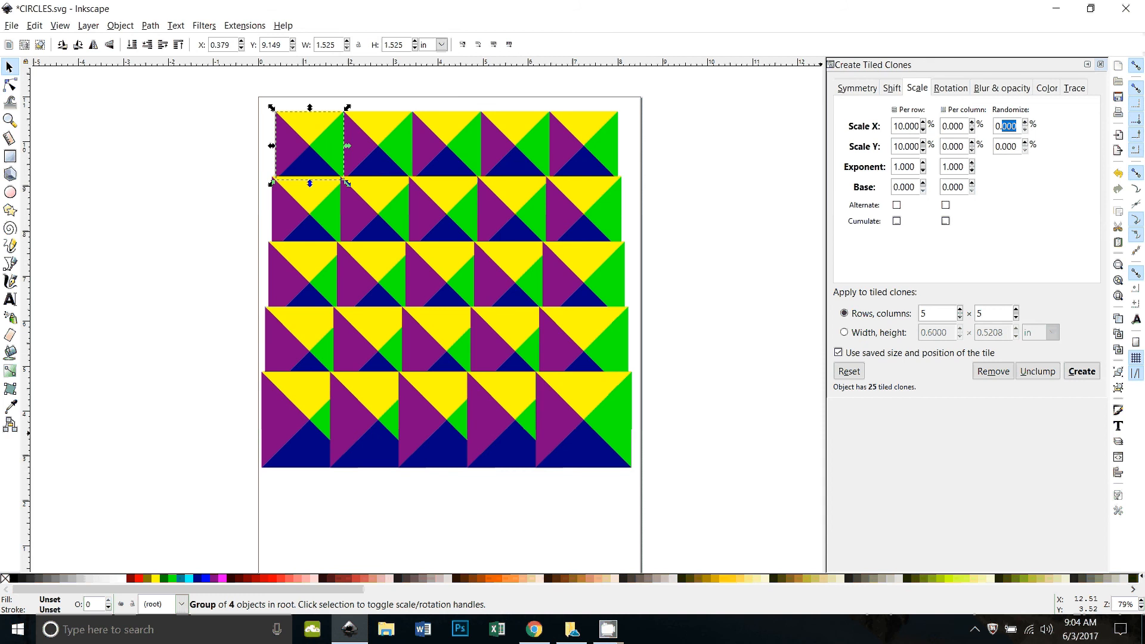
pyautogui.click(1016, 126)
pyautogui.moveTo(1017, 126); pyautogui.dragTo(994, 126)
pyautogui.write('10')
pyautogui.click(1079, 371)
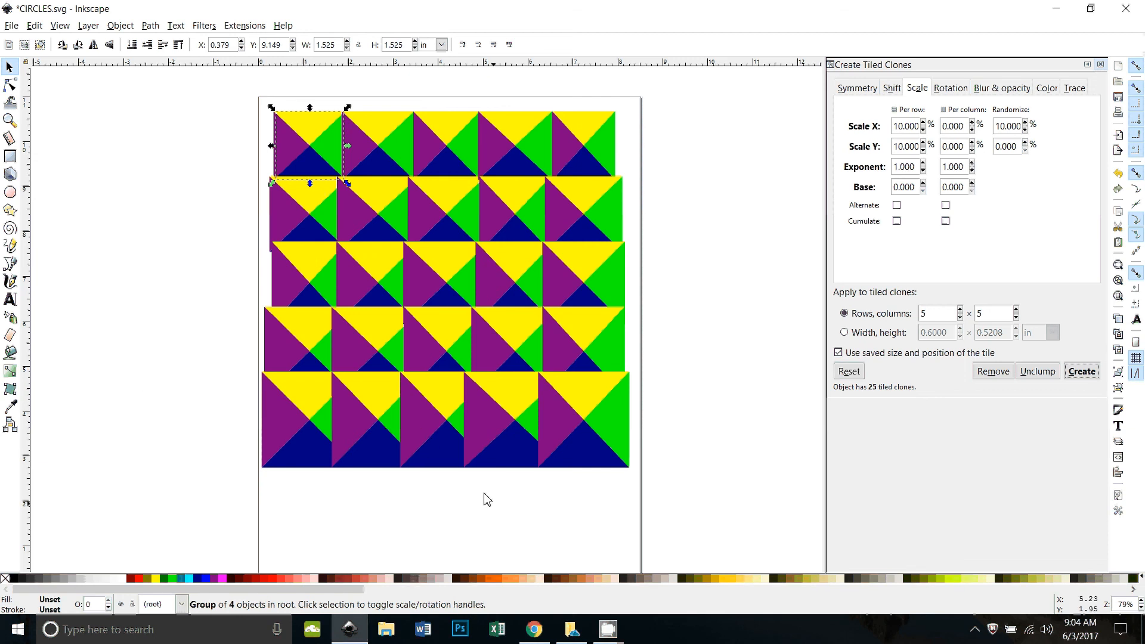
pyautogui.scroll(2, 159, 396)
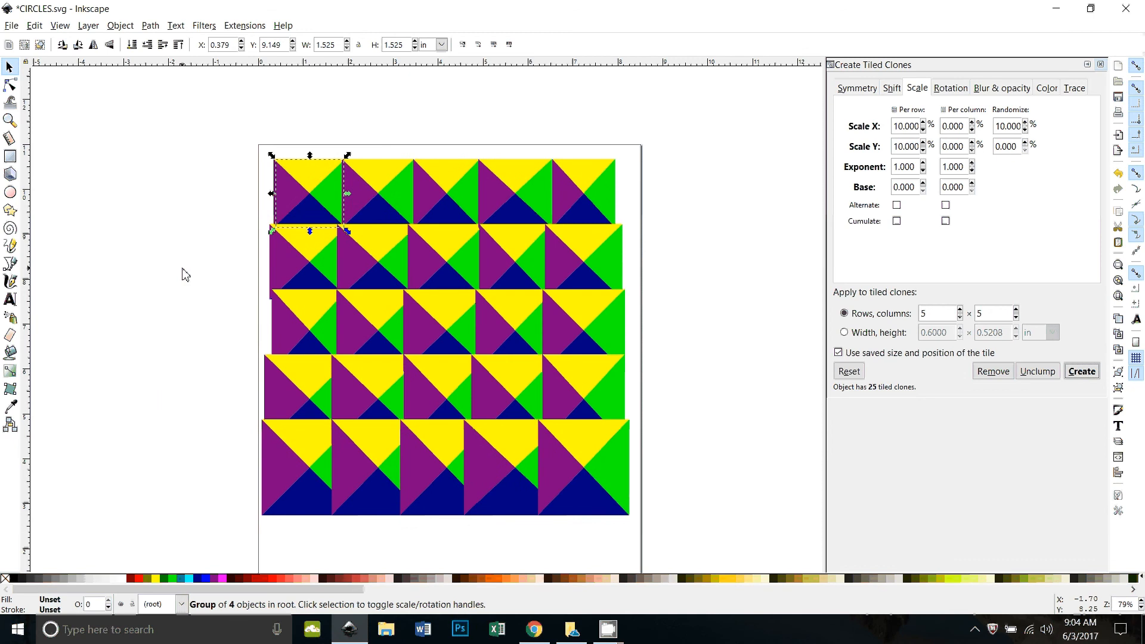
pyautogui.click(241, 238)
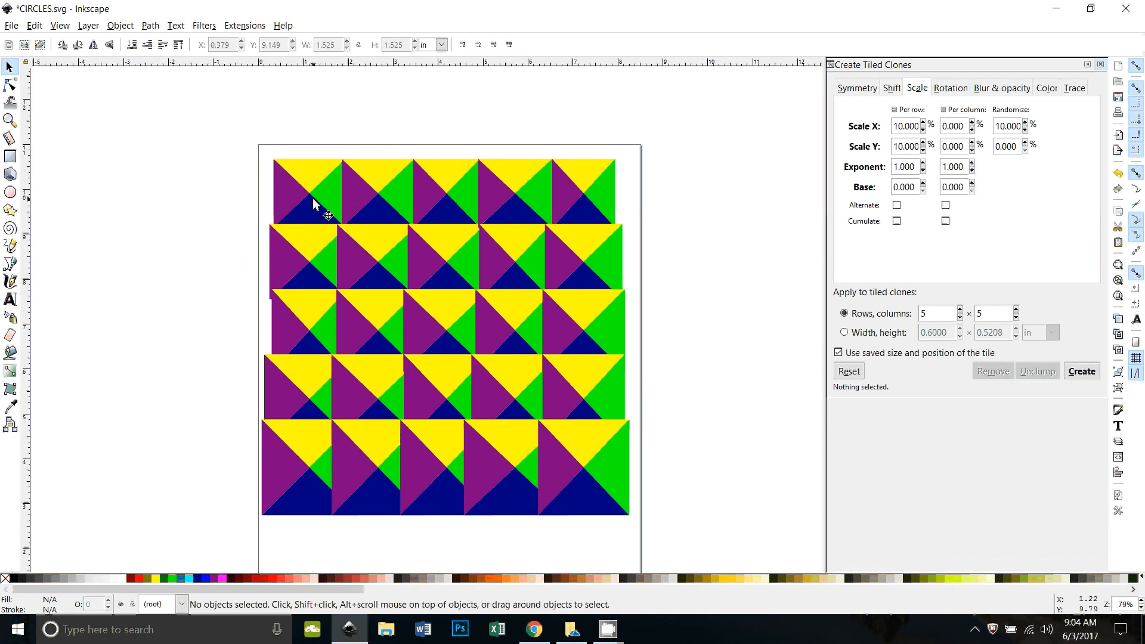
pyautogui.moveTo(314, 204); pyautogui.dragTo(173, 191)
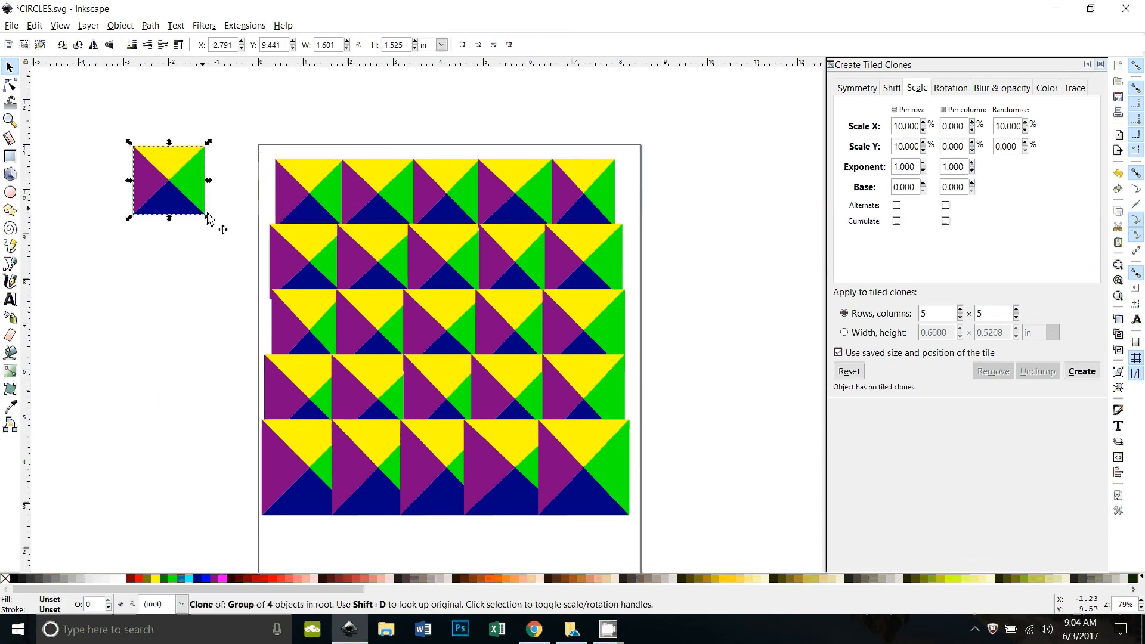
pyautogui.hotkey('ctrl', 'z')
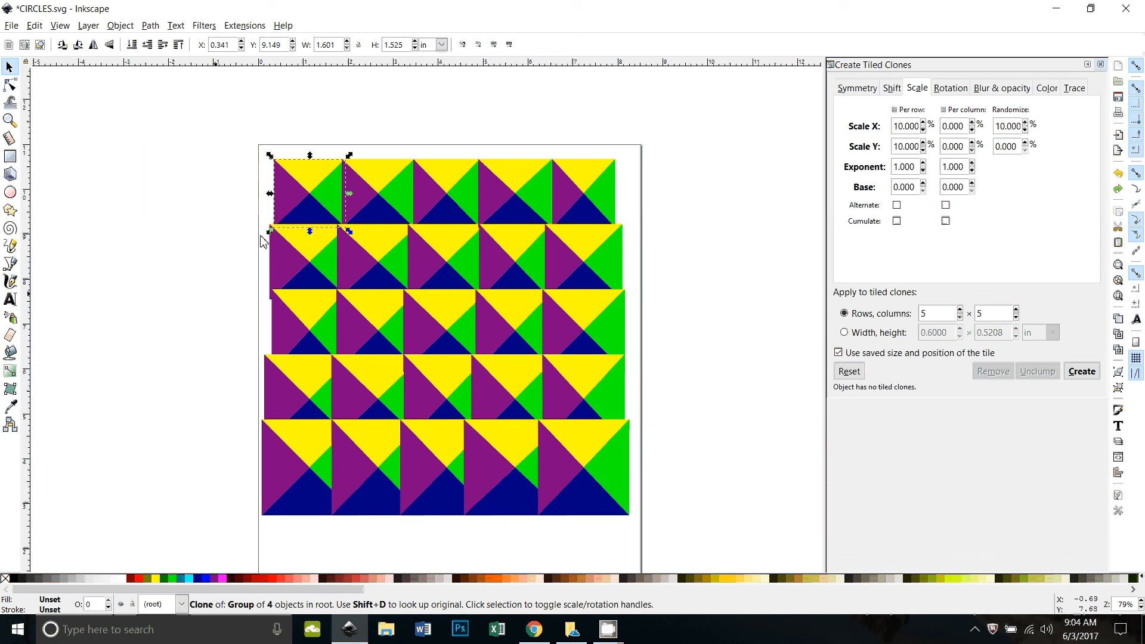
pyautogui.click(197, 298)
pyautogui.click(312, 211)
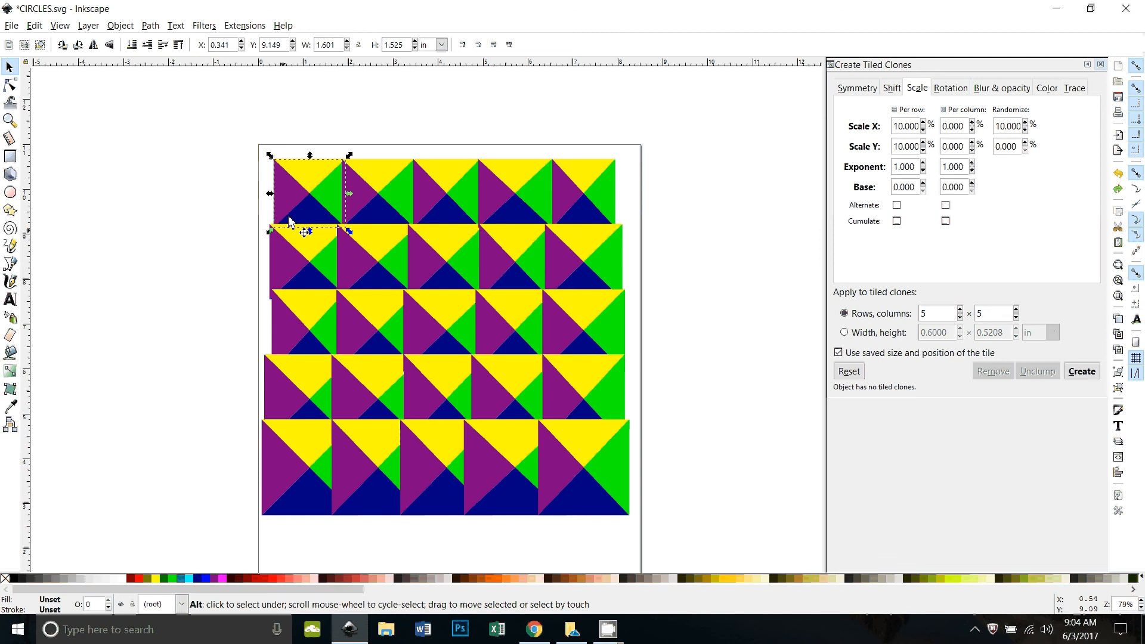
pyautogui.keyDown('alt'); pyautogui.click(307, 232); pyautogui.keyUp('alt')
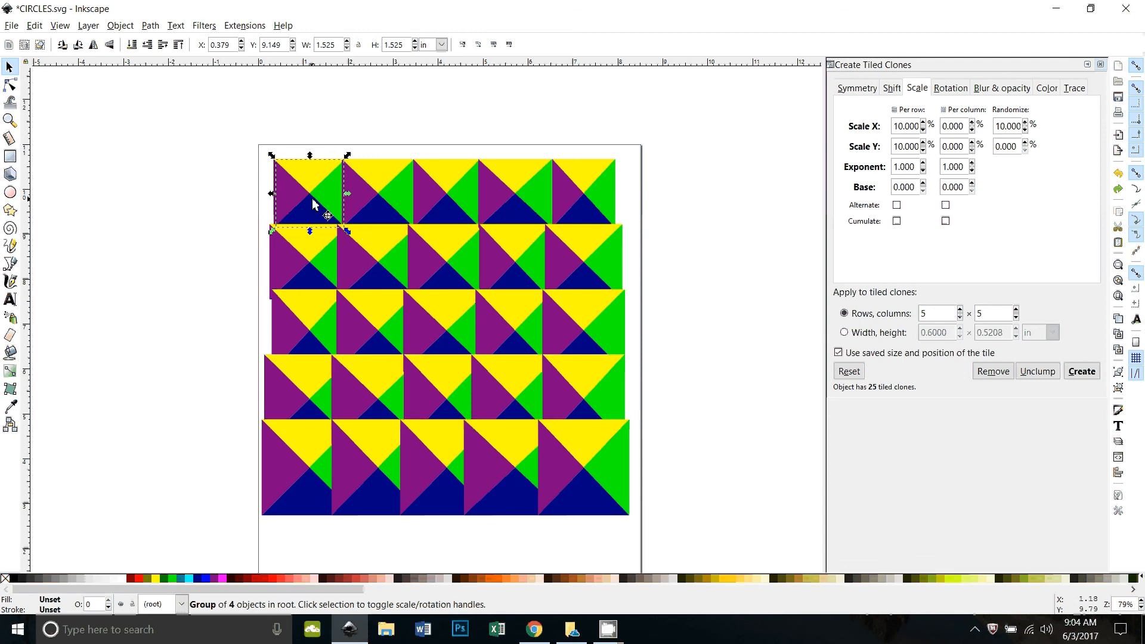
pyautogui.press('Escape')
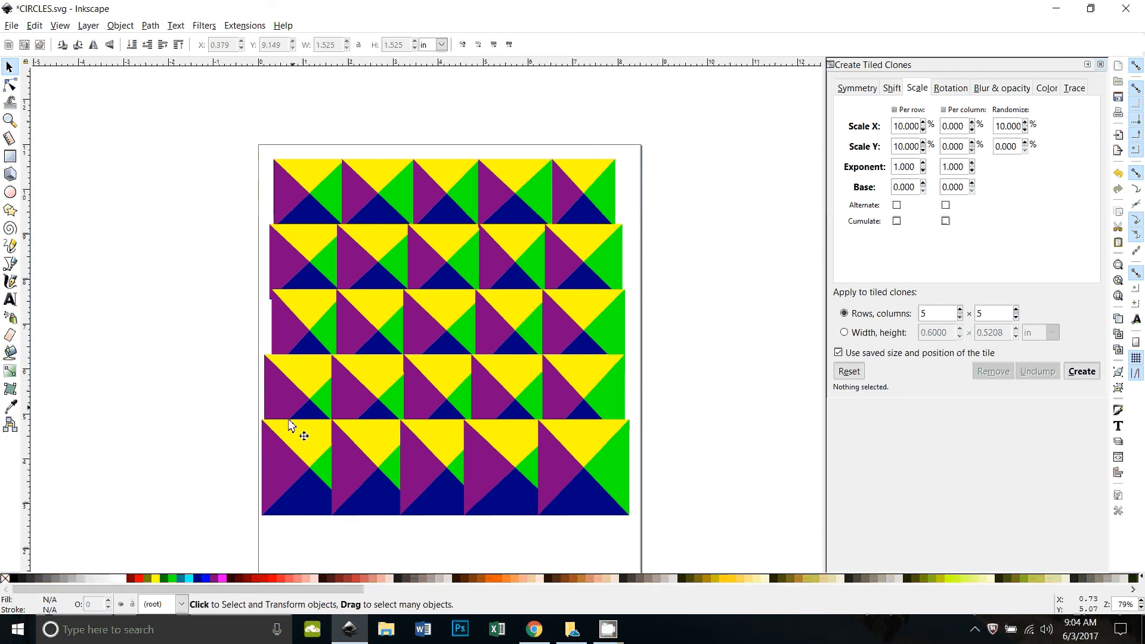
pyautogui.moveTo(295, 201); pyautogui.dragTo(427, 207)
pyautogui.click(441, 213)
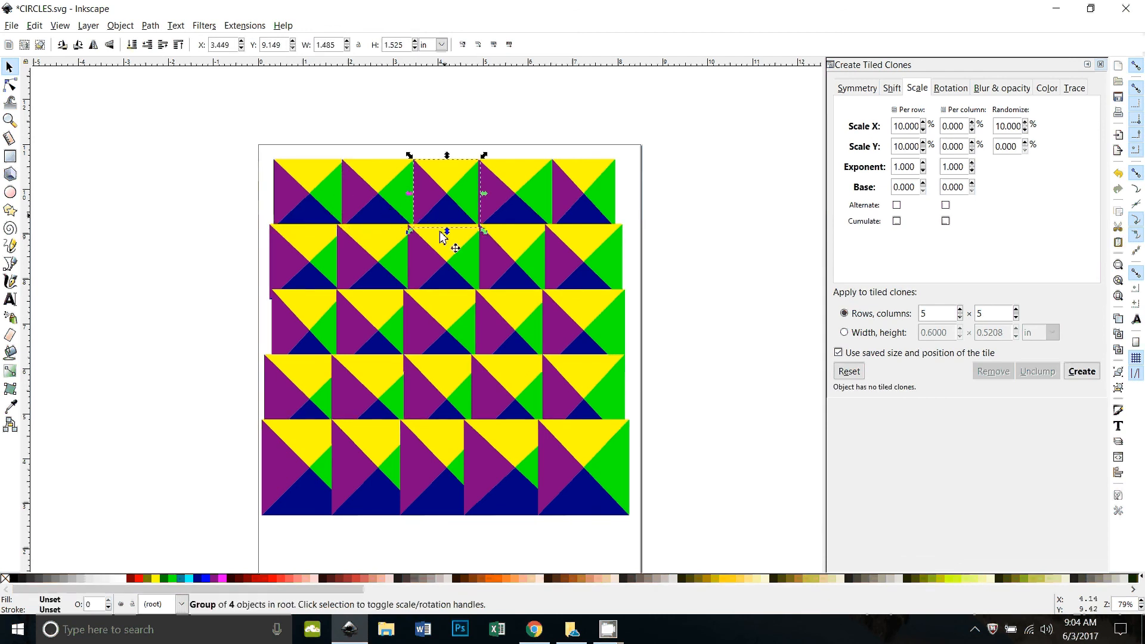
pyautogui.click(504, 209)
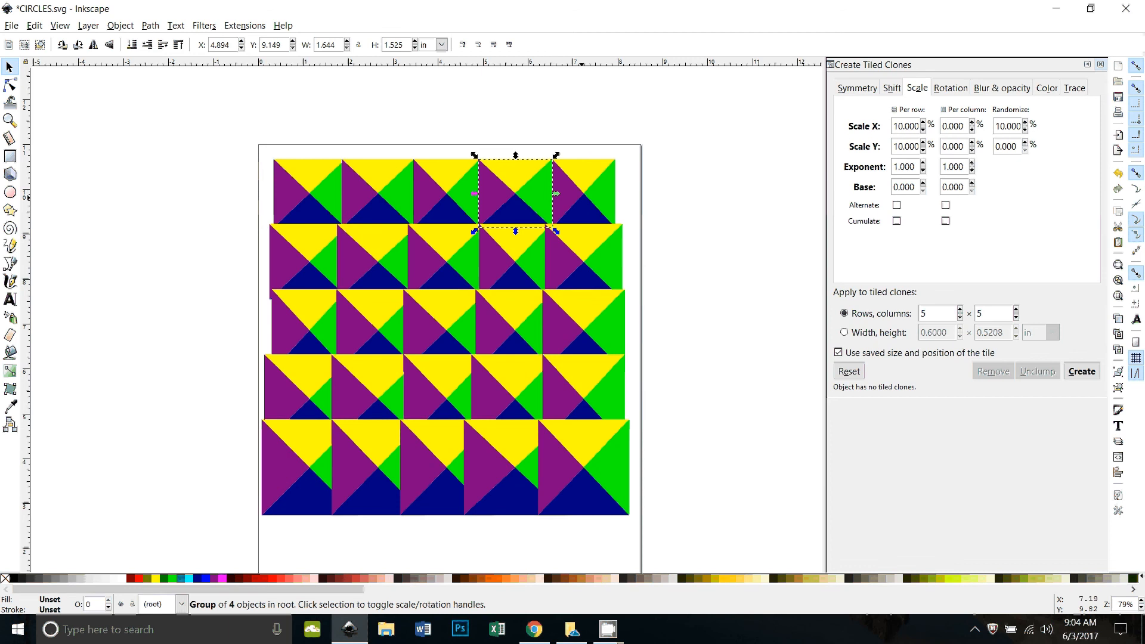
pyautogui.click(582, 191)
pyautogui.click(583, 263)
pyautogui.click(525, 253)
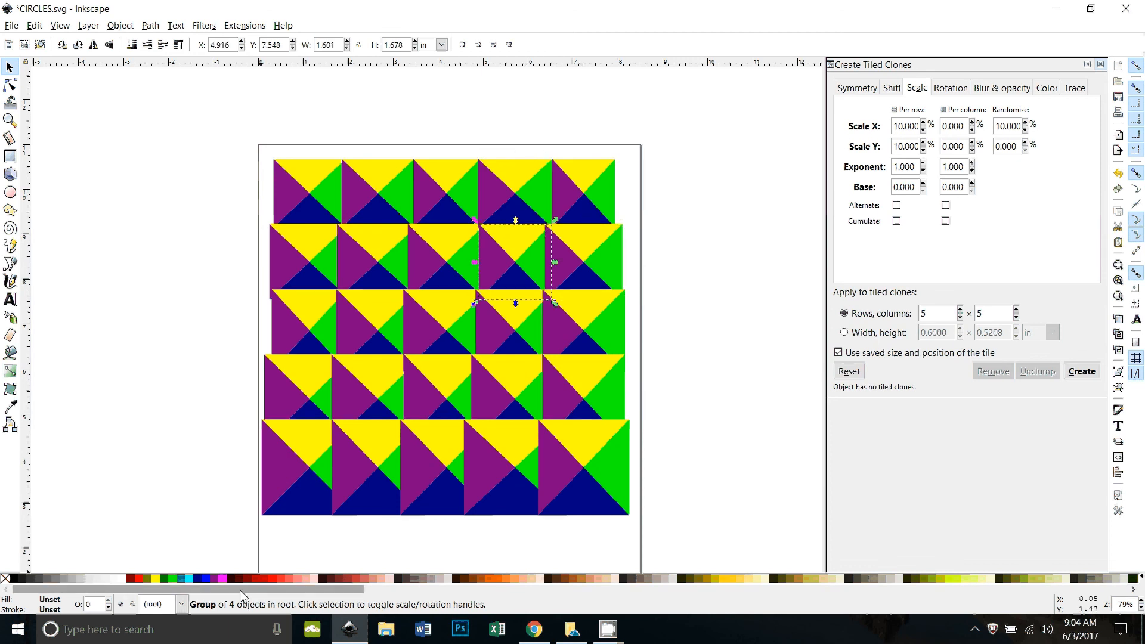
pyautogui.click(136, 408)
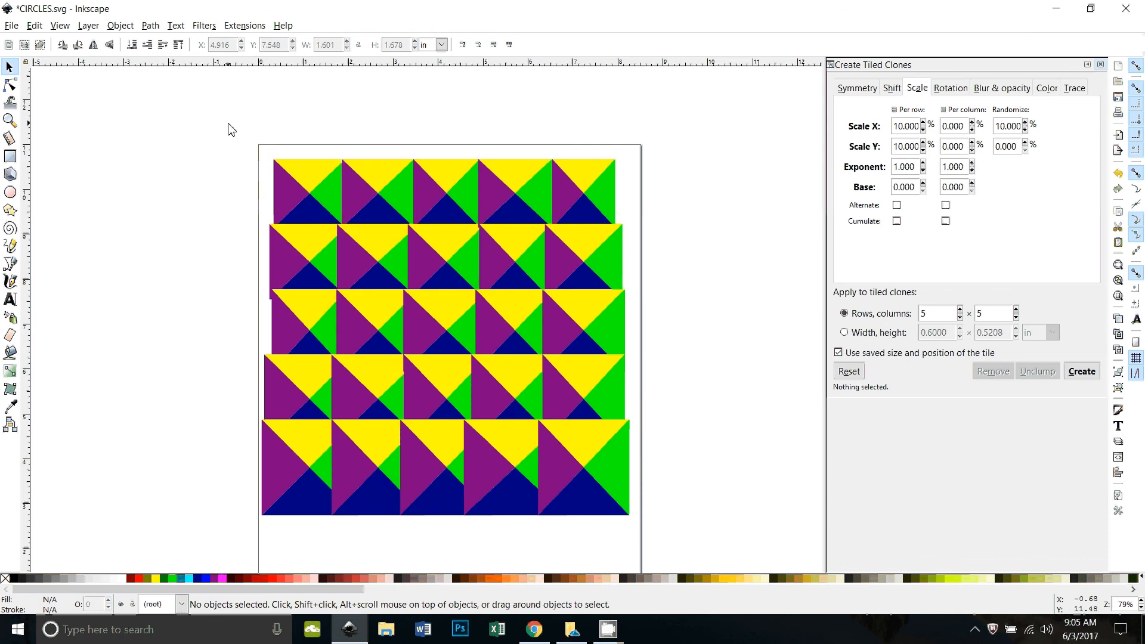
pyautogui.moveTo(232, 130)
pyautogui.mouseDown()
pyautogui.moveTo(642, 455)
pyautogui.moveTo(713, 556)
pyautogui.mouseUp()
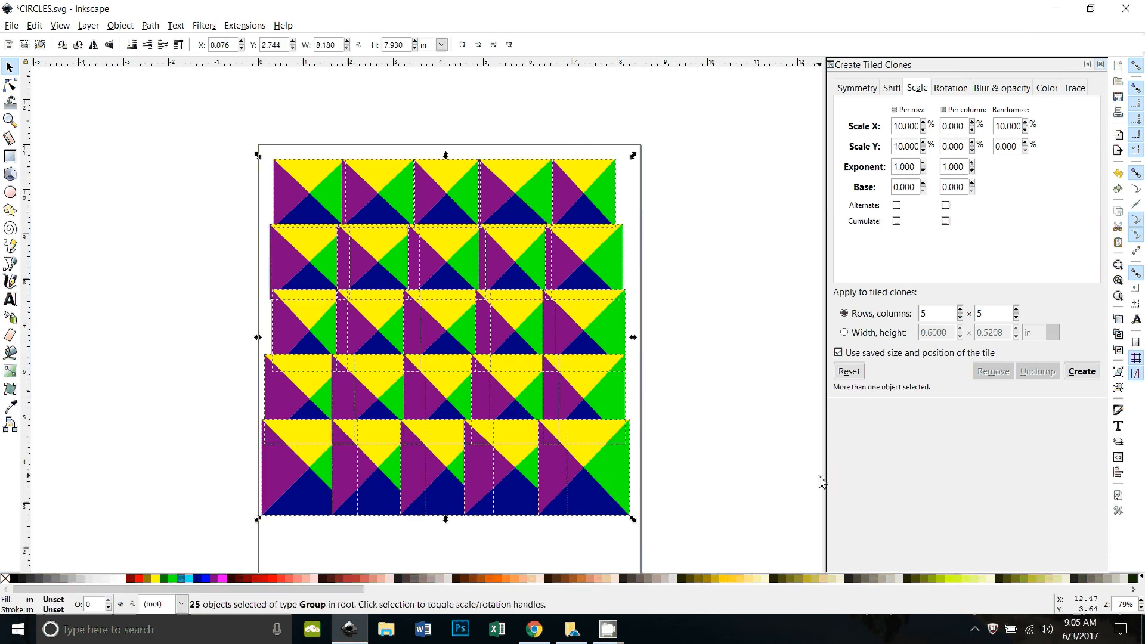
# Delete the triangle tiles, reset tiling settings, and draw an unfilled black-outlined circle top-left
pyautogui.press('Delete')
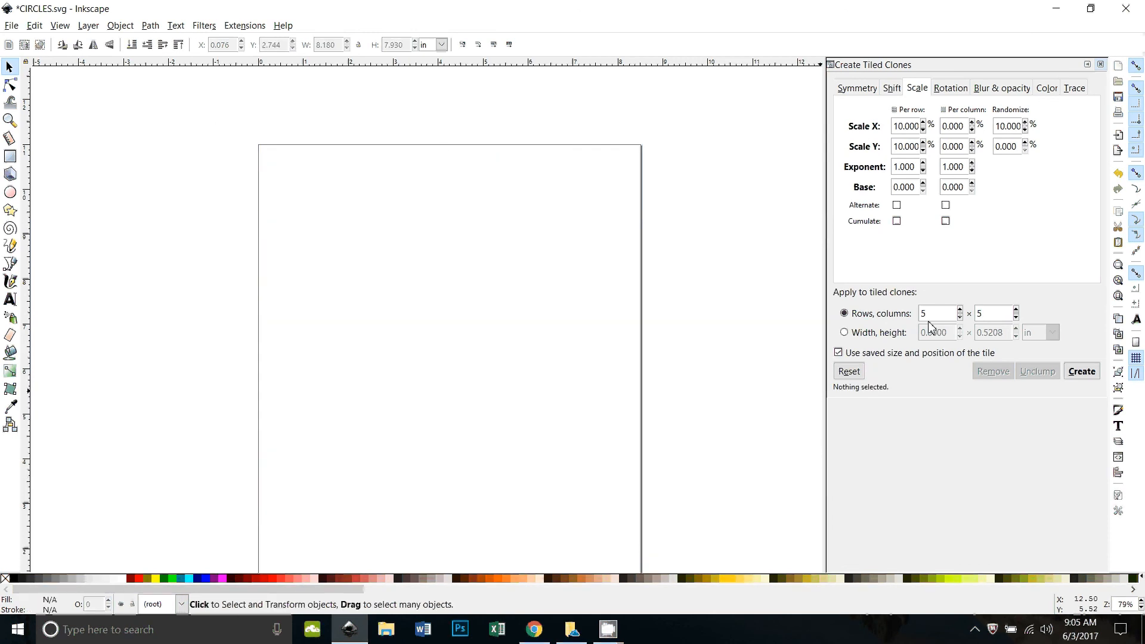
pyautogui.click(848, 376)
pyautogui.click(10, 192)
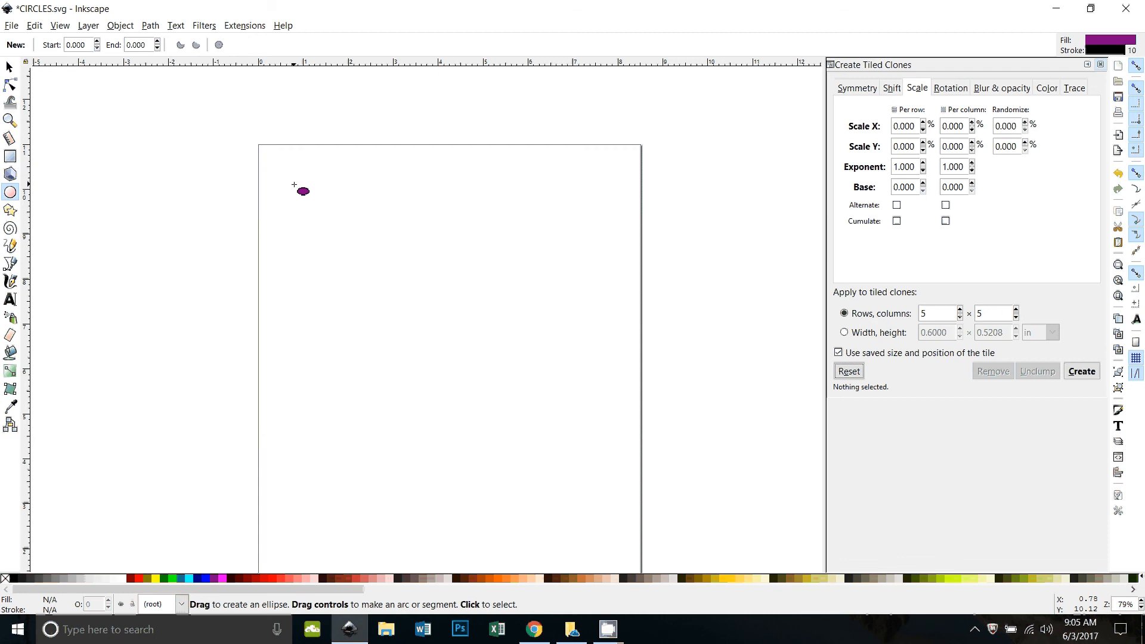
pyautogui.moveTo(294, 185)
pyautogui.mouseDown()
pyautogui.moveTo(333, 220)
pyautogui.moveTo(325, 215)
pyautogui.mouseUp()
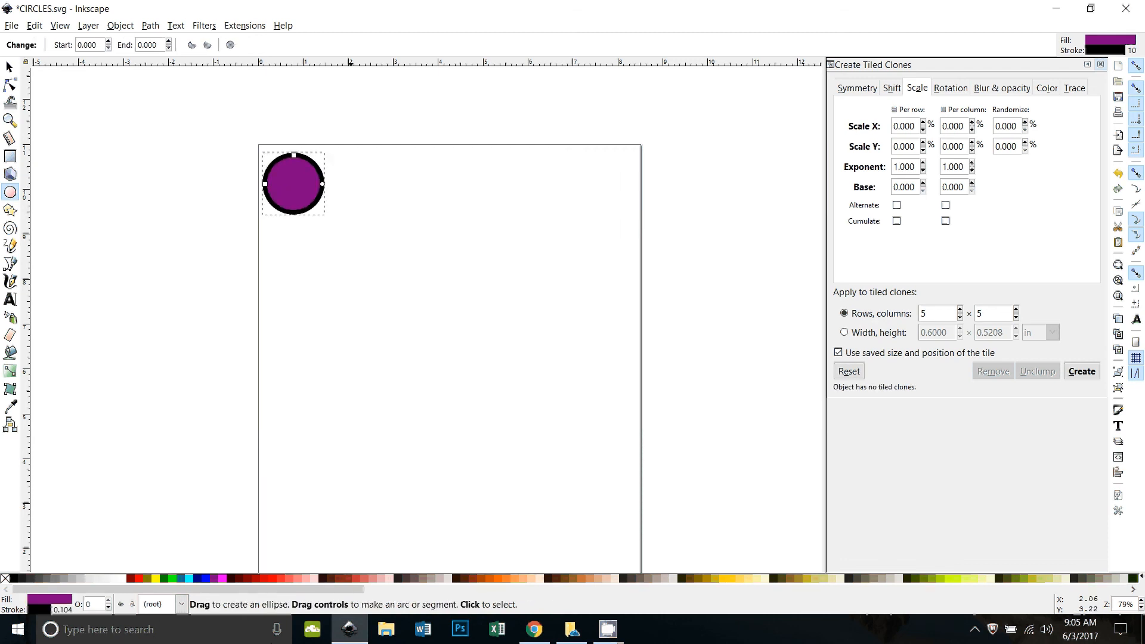
pyautogui.click(5, 579)
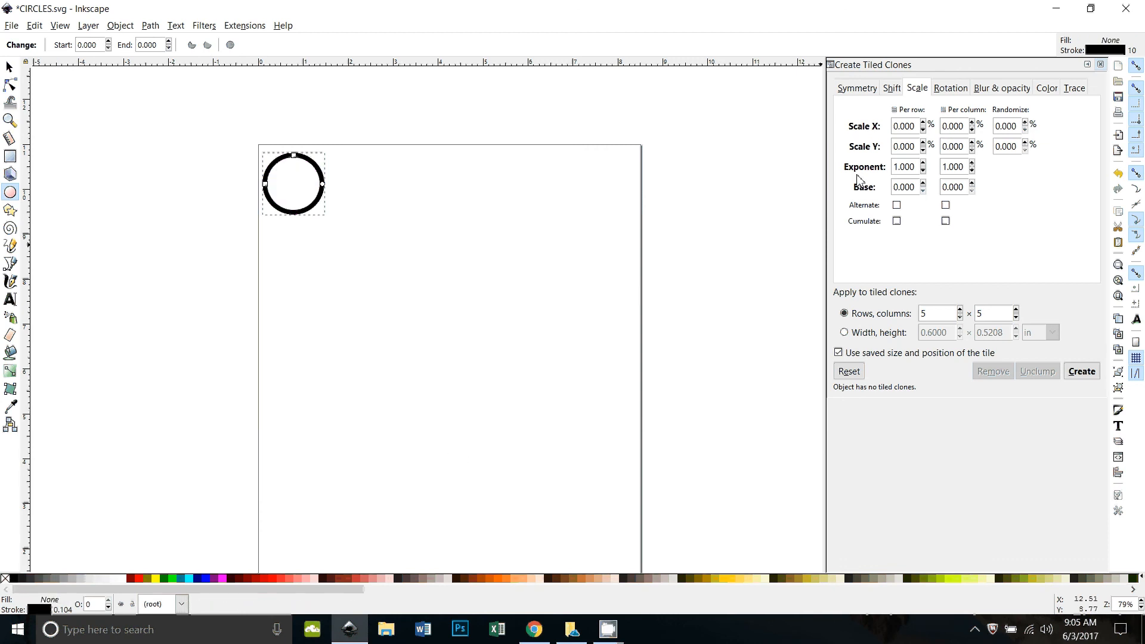
# Try a 5×5 circle grid with 50% per-row Shift X, then undo it
pyautogui.click(894, 89)
pyautogui.click(857, 88)
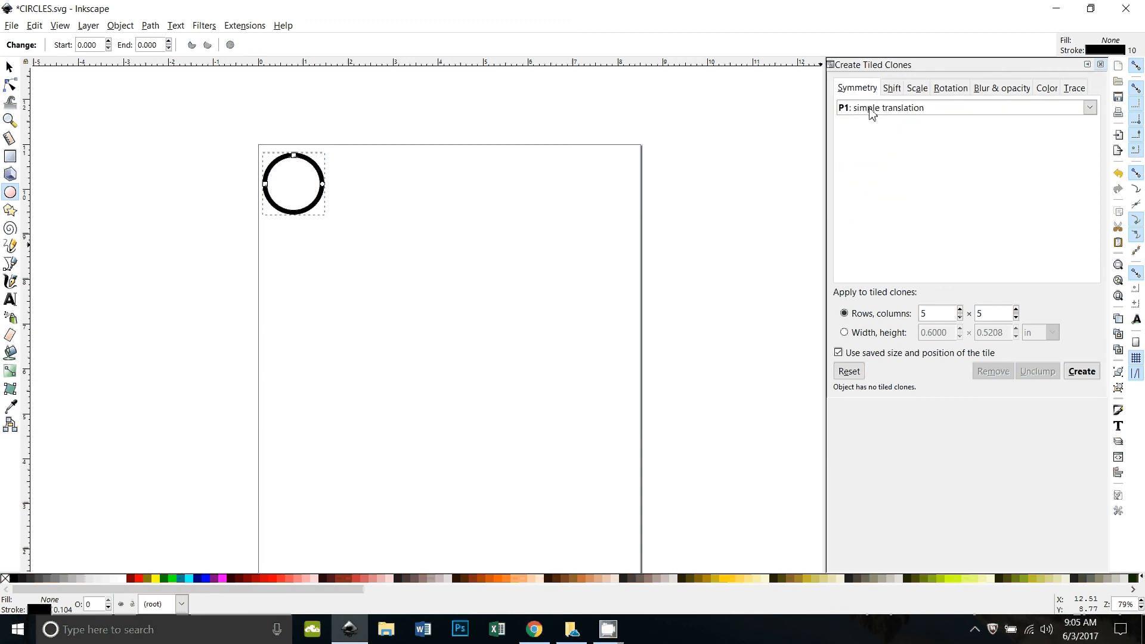
pyautogui.click(892, 88)
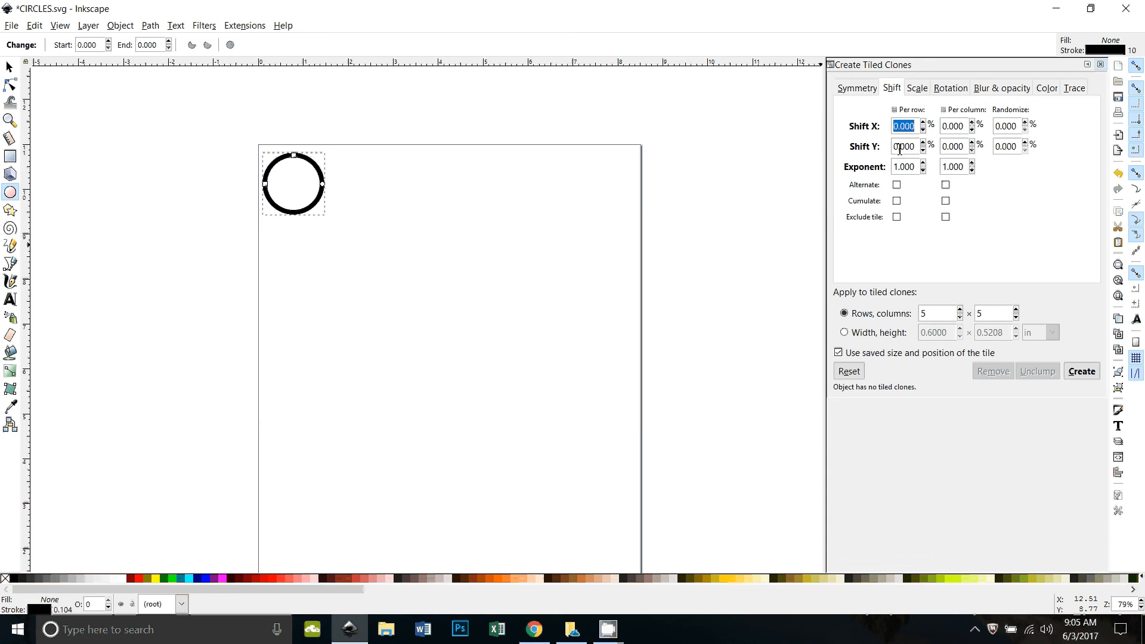
pyautogui.write('50')
pyautogui.click(1071, 369)
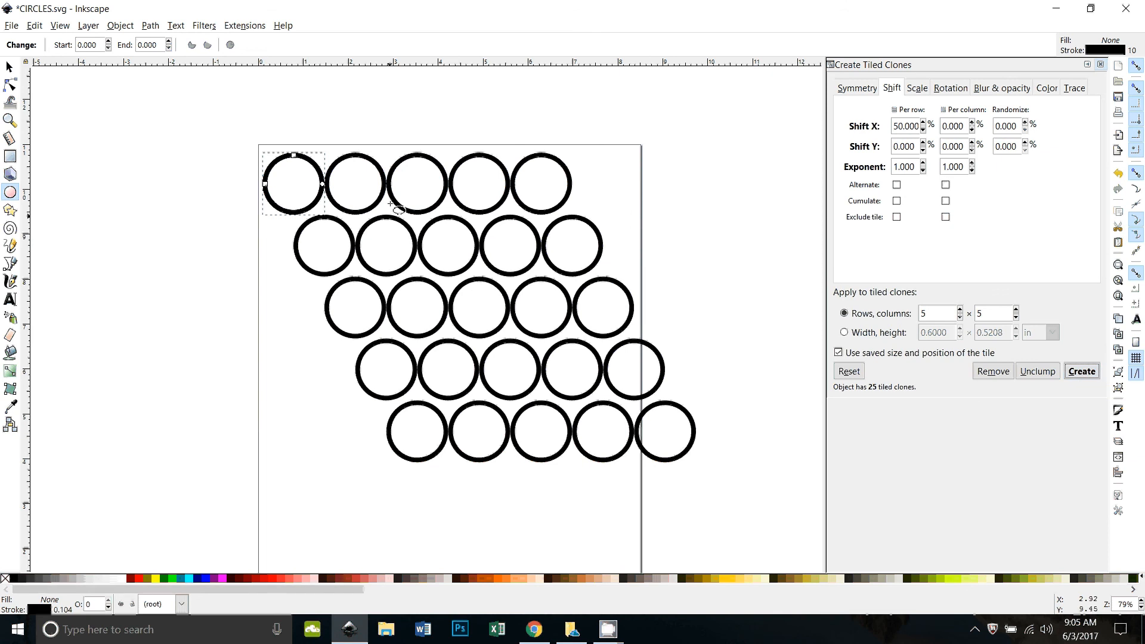
pyautogui.hotkey('ctrl', 'z')
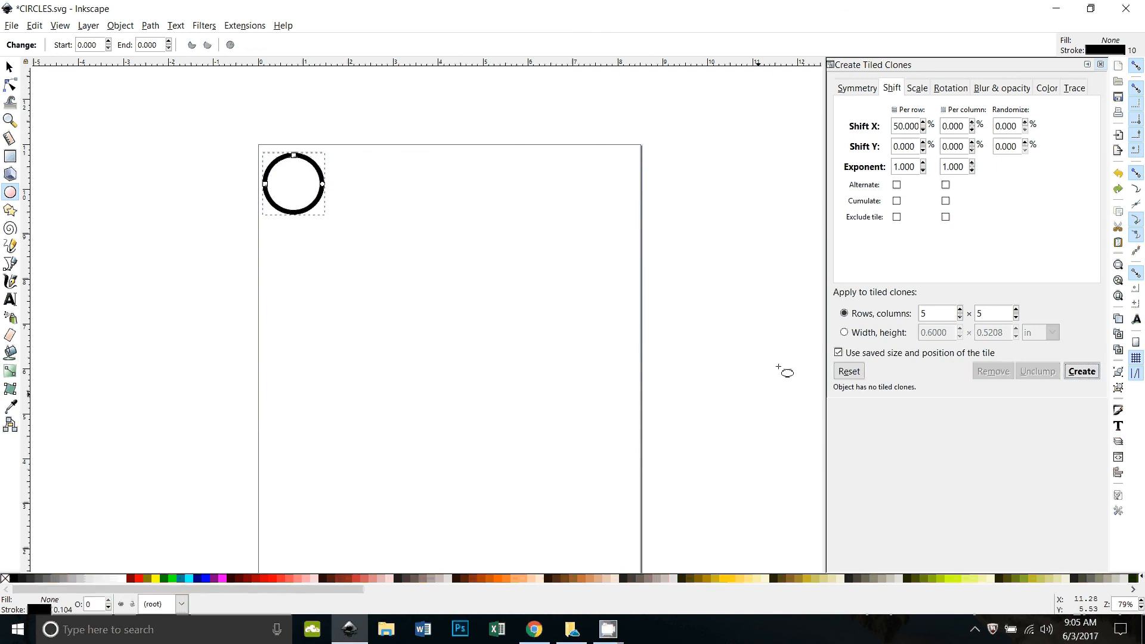
# Add −52% per-row Shift Y, create the grid, and undo again
pyautogui.doubleClick(911, 151)
pyautogui.write('-52')
pyautogui.click(1080, 375)
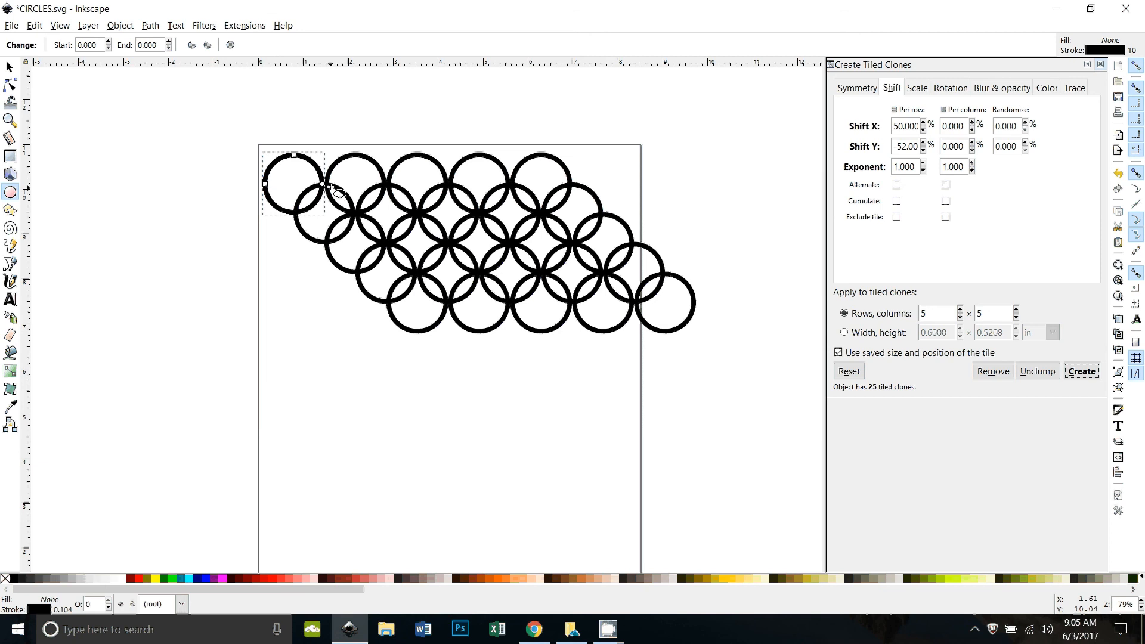
pyautogui.hotkey('ctrl', 'z')
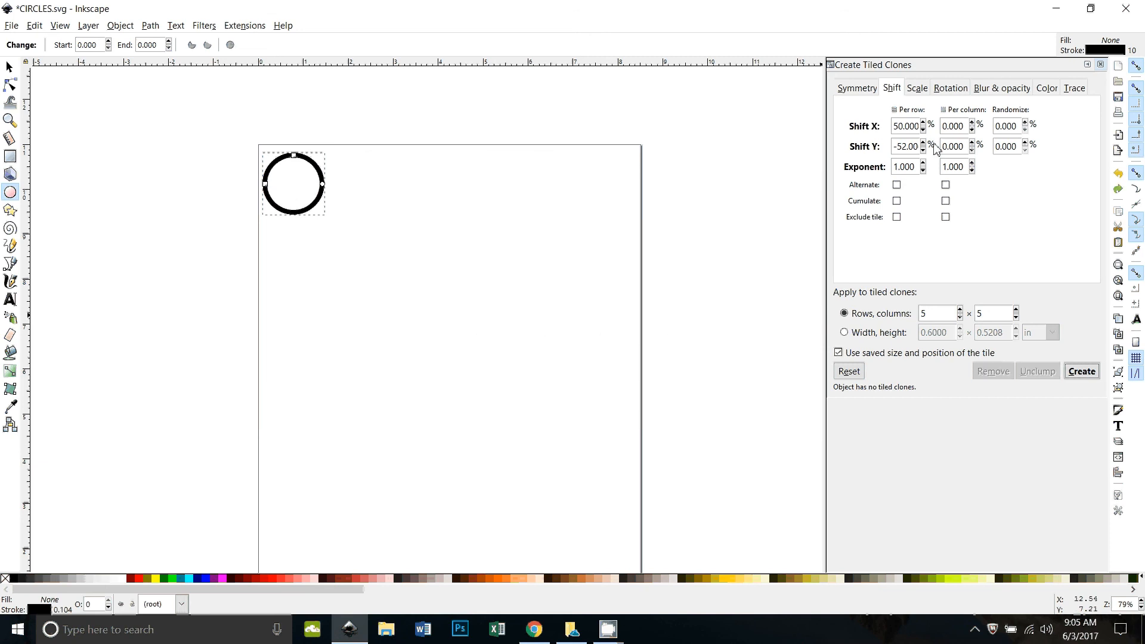
# Set −2% per-column Shift X, create the overlapping lattice, and select the top-left clone
pyautogui.click(960, 127)
pyautogui.doubleClick(960, 127)
pyautogui.write('-2')
pyautogui.click(1081, 372)
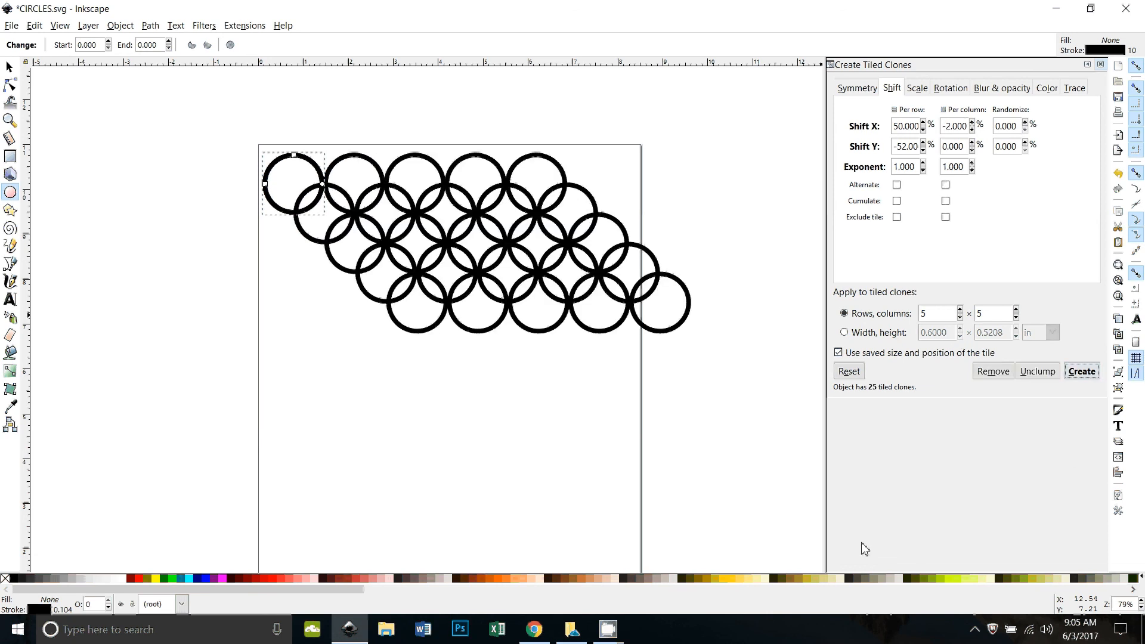
pyautogui.click(9, 67)
pyautogui.click(210, 329)
pyautogui.click(266, 207)
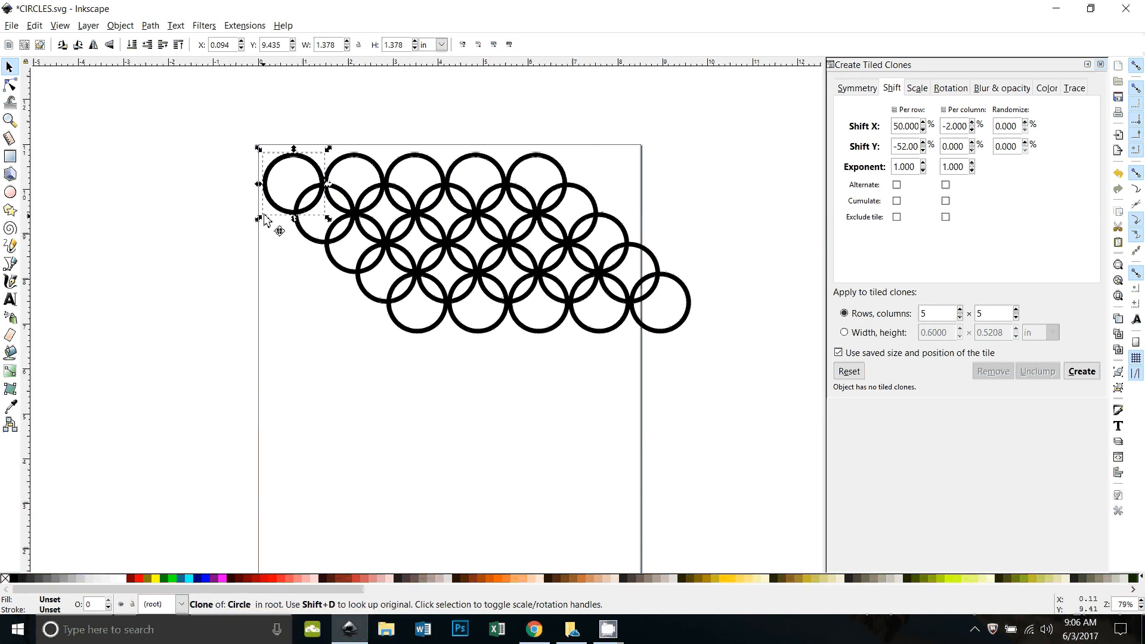
pyautogui.hotkey('shift', 'd')
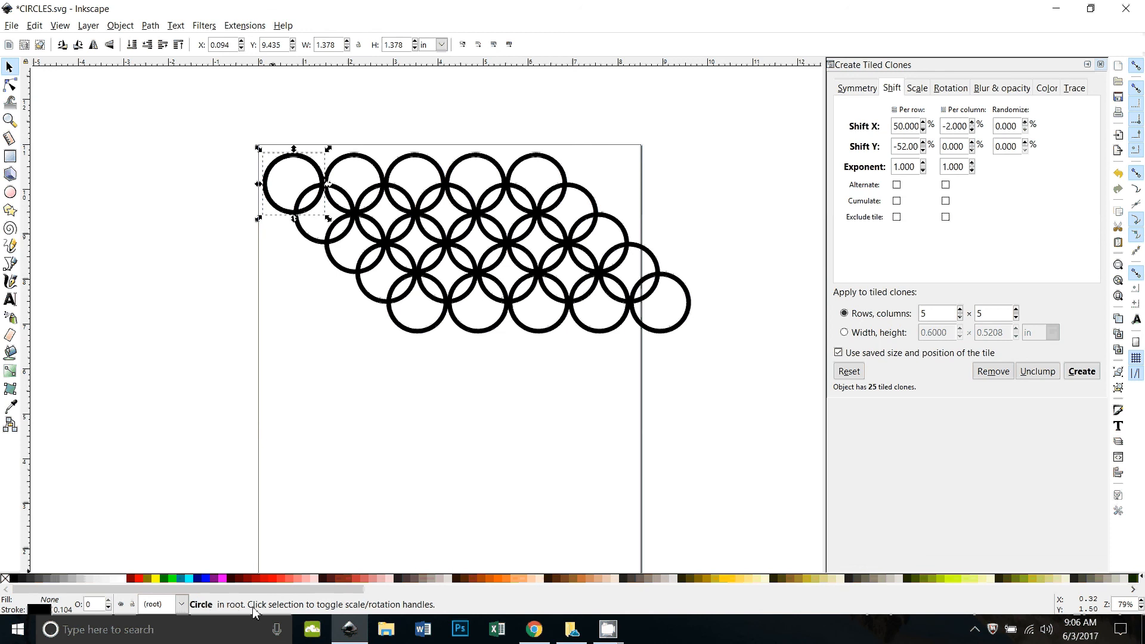
pyautogui.press('Escape')
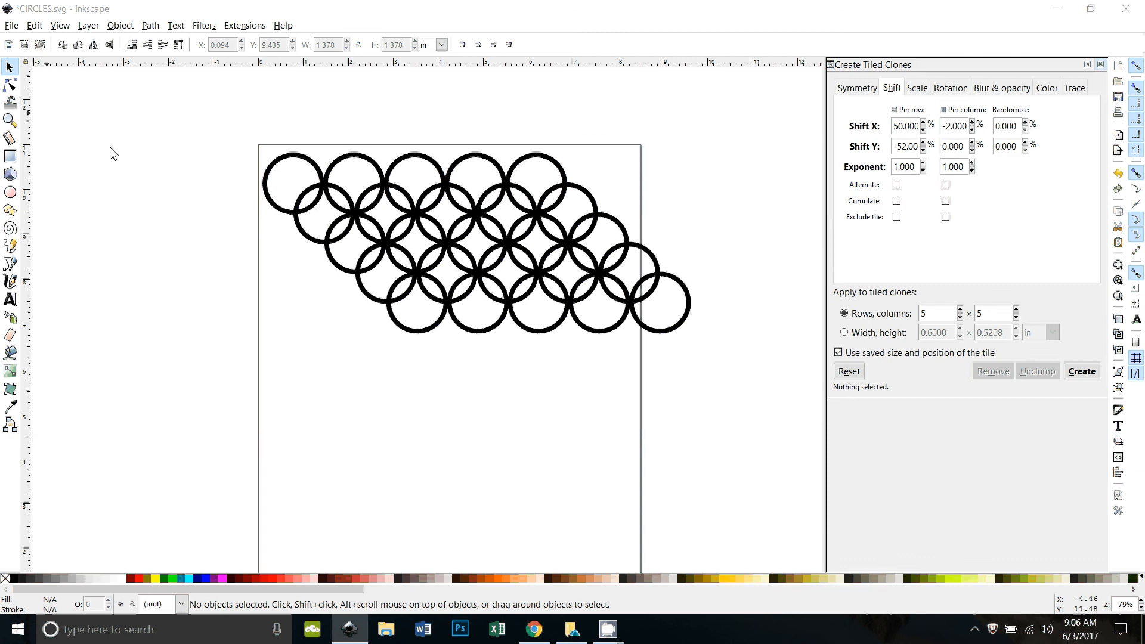
pyautogui.moveTo(250, 143); pyautogui.dragTo(570, 209)
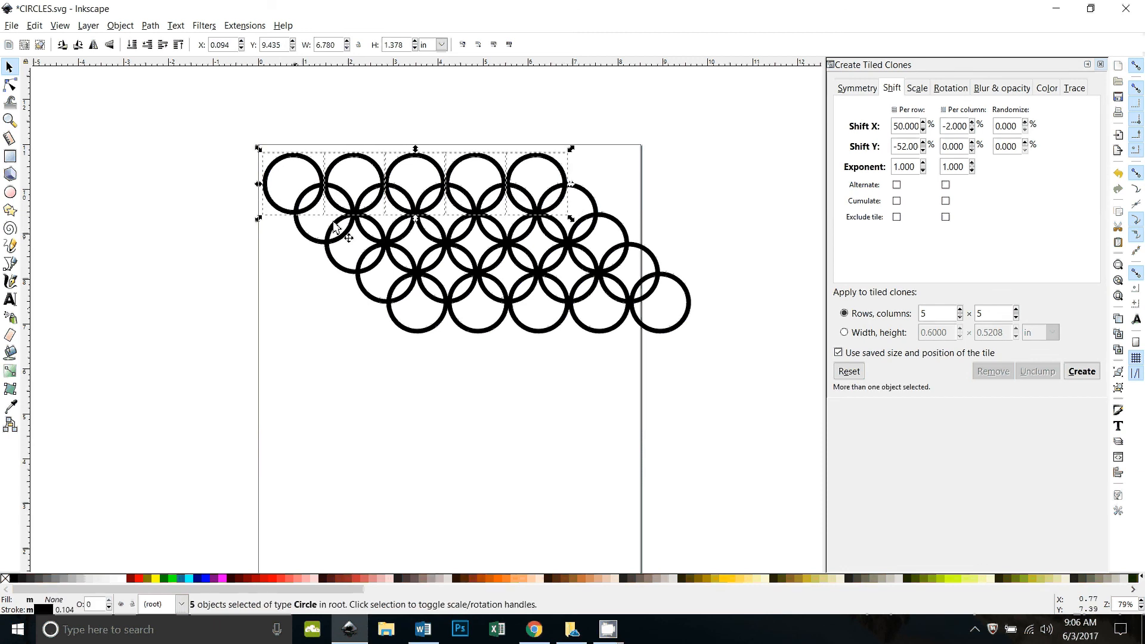
pyautogui.click(652, 333)
pyautogui.click(473, 350)
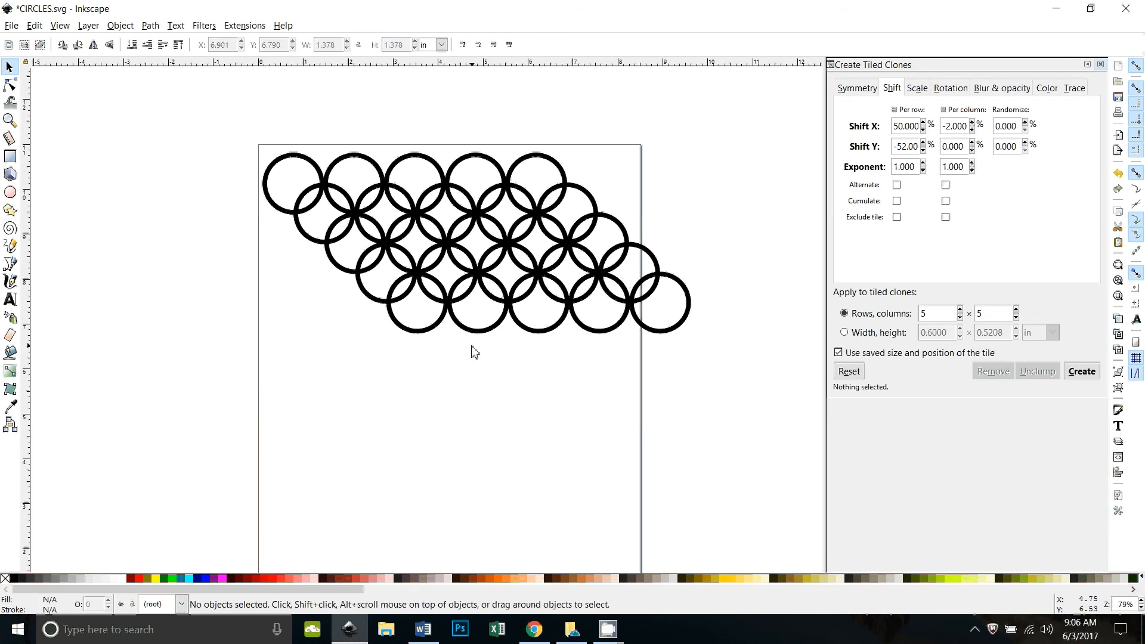
pyautogui.click(469, 331)
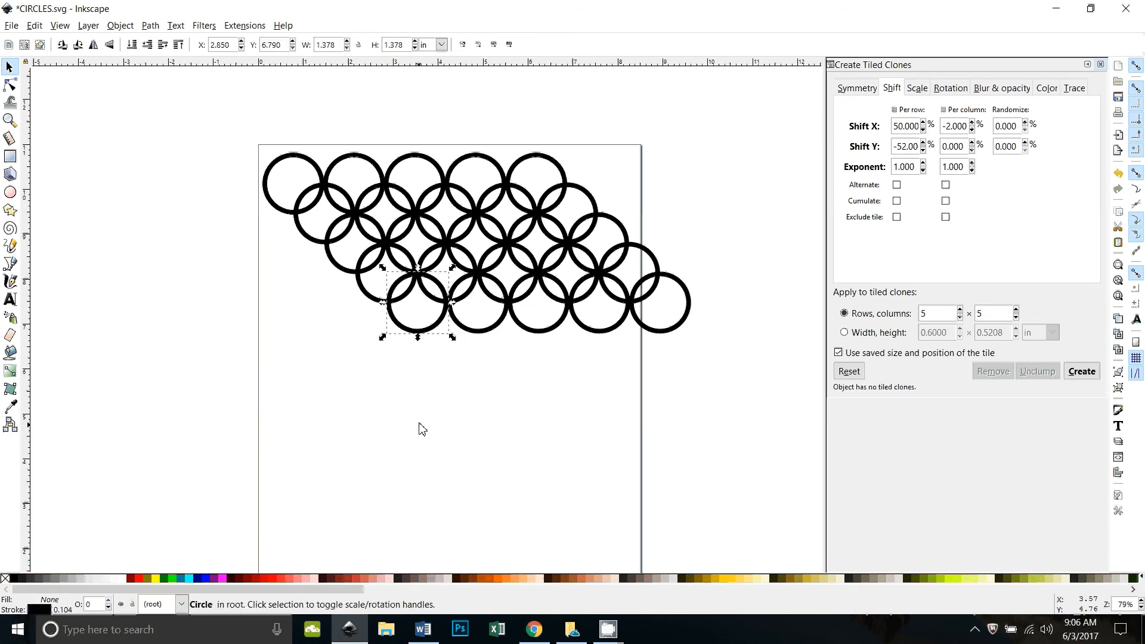
pyautogui.click(291, 213)
pyautogui.click(690, 458)
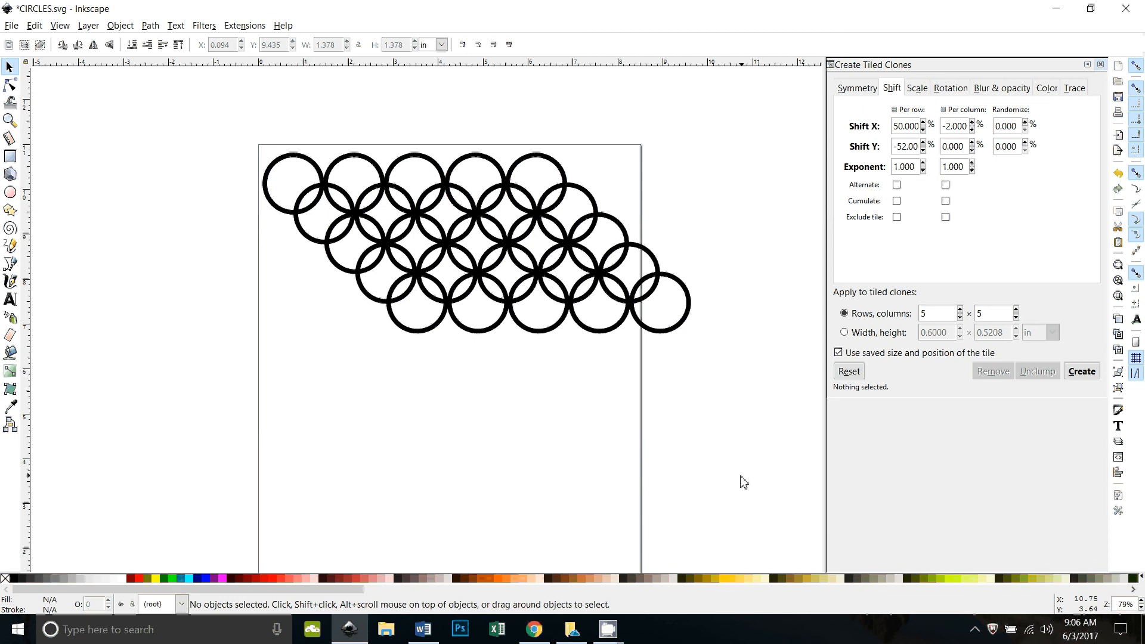
pyautogui.moveTo(608, 630)
pyautogui.moveTo(555, 582)
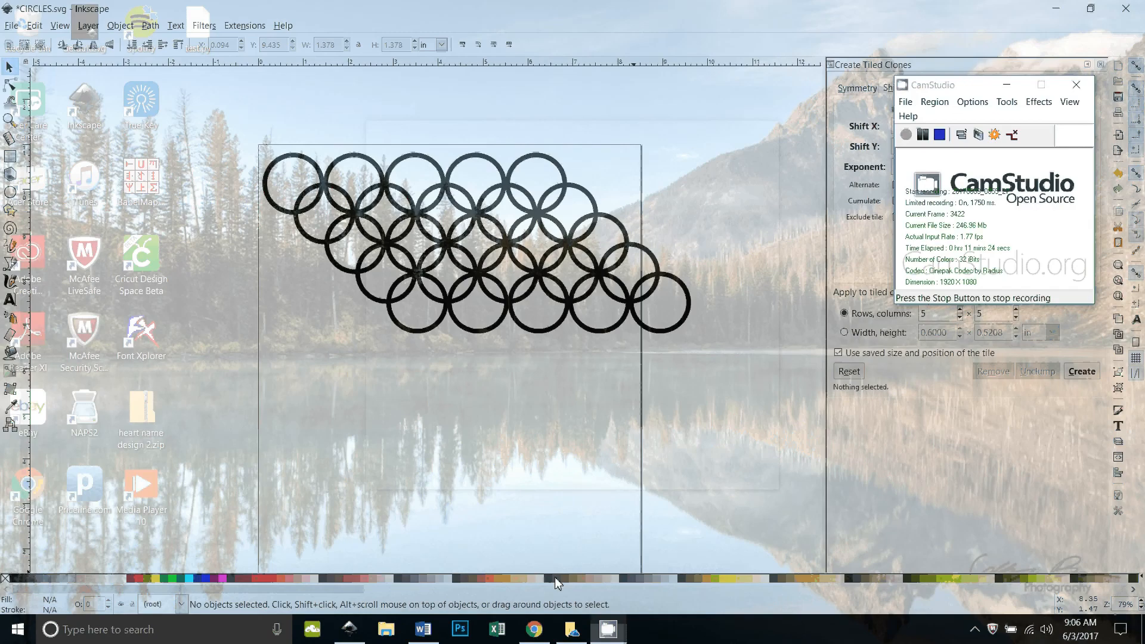